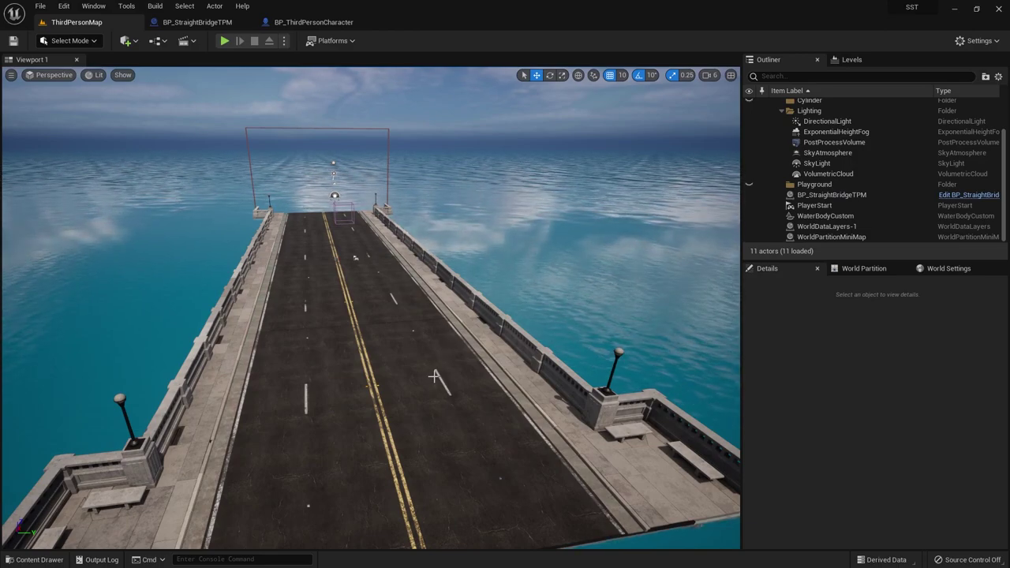
Step: Pull the view back over the bridge, then play-test the level and stop it
mouse_move(417, 368)
mouse_down()
mouse_move(418, 395)
mouse_move(418, 371)
mouse_up()
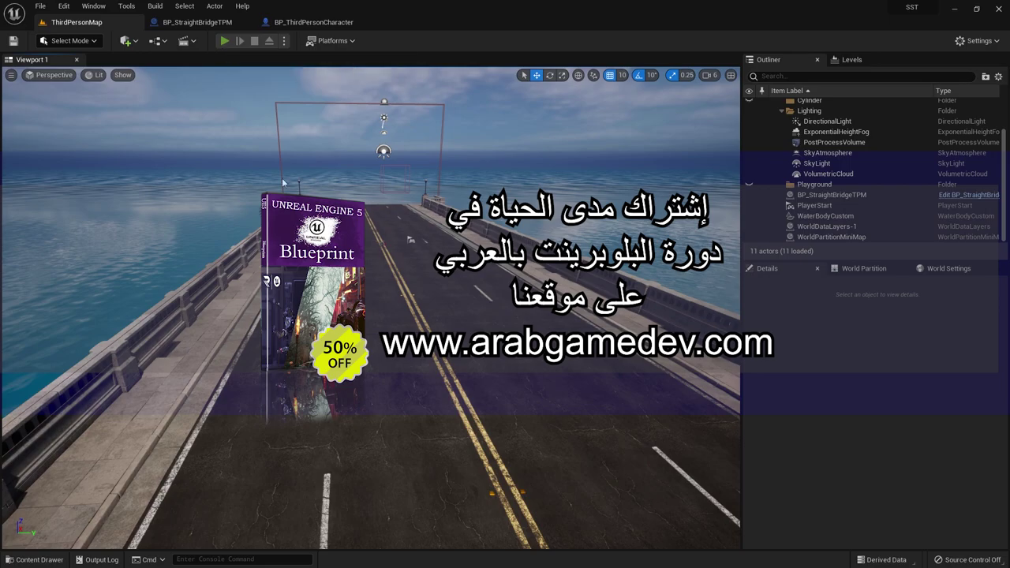
click(224, 41)
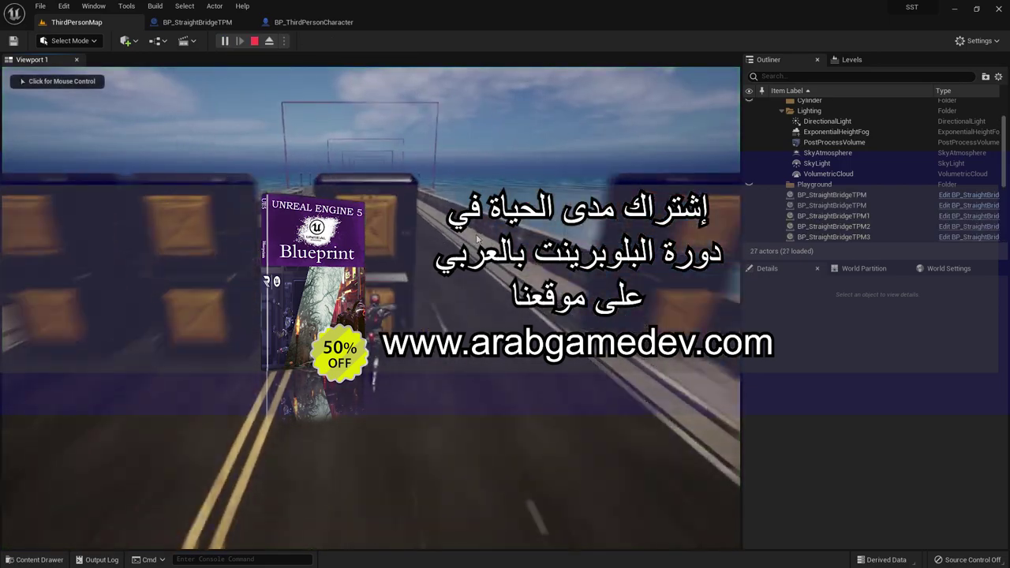
click(254, 41)
Step: Set Character Movement's Max Walk Speed to 1000, compile and save, then return to the bridge blueprint
click(313, 22)
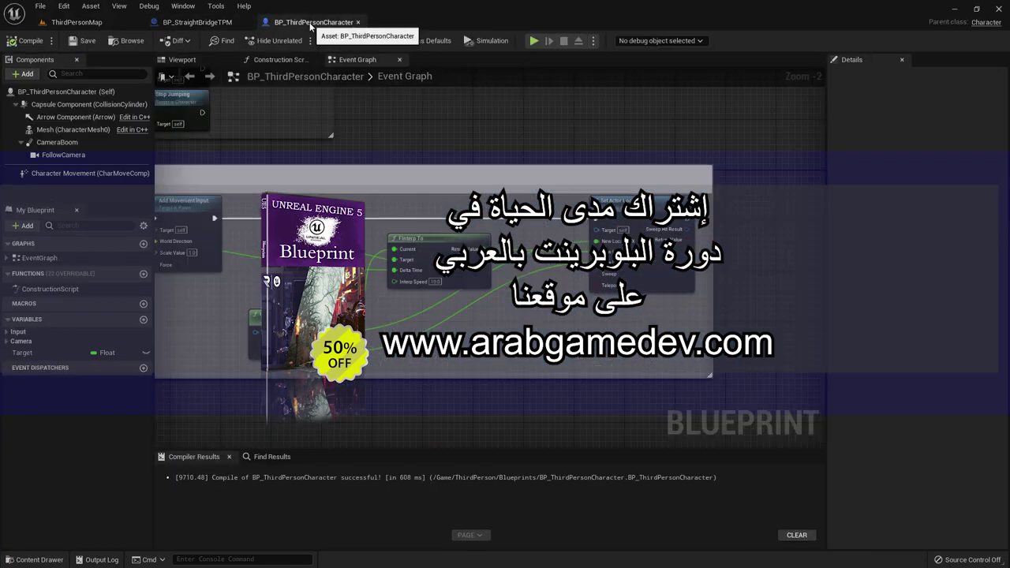
click(72, 174)
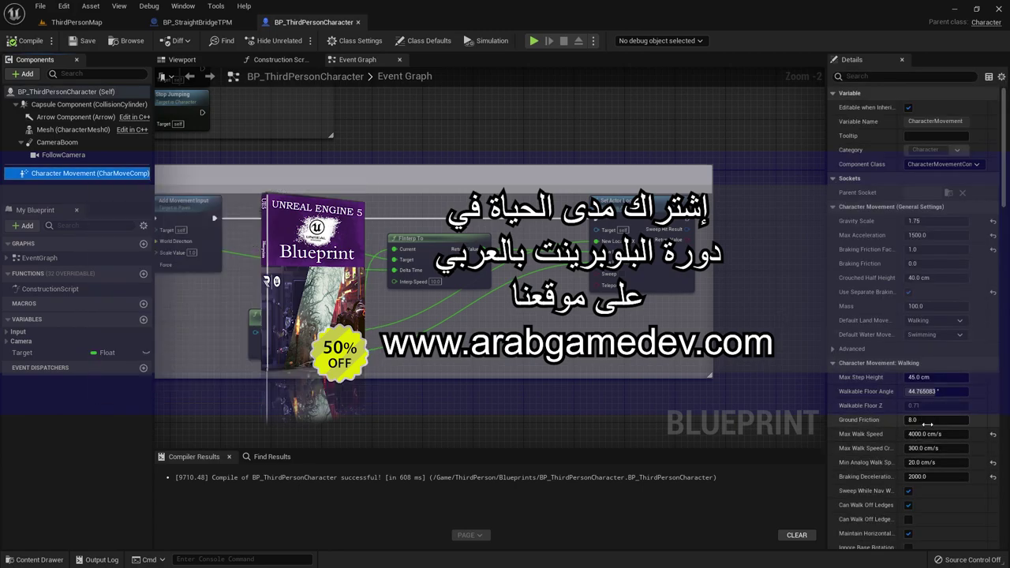
click(927, 434)
text(1)
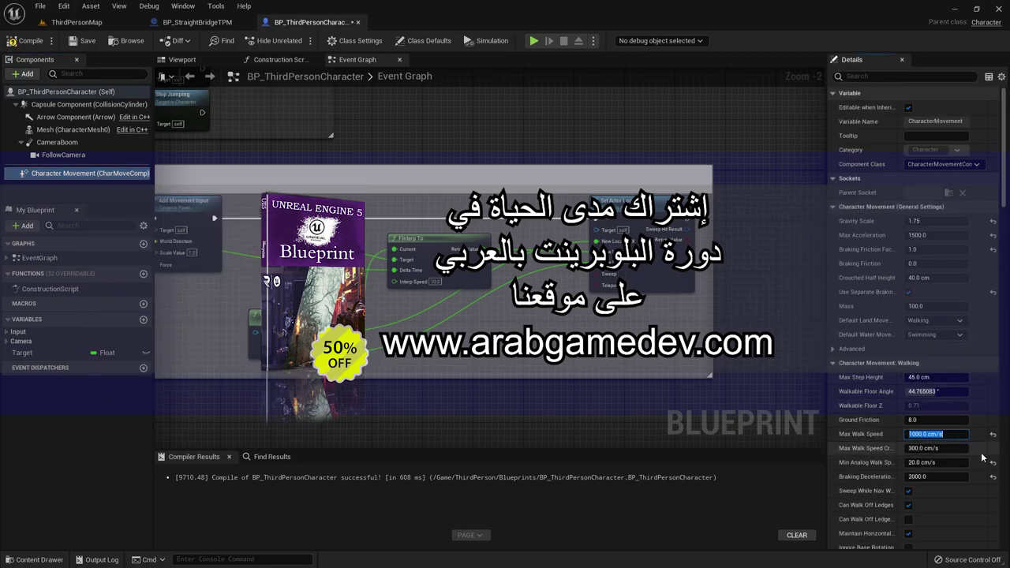
click(31, 40)
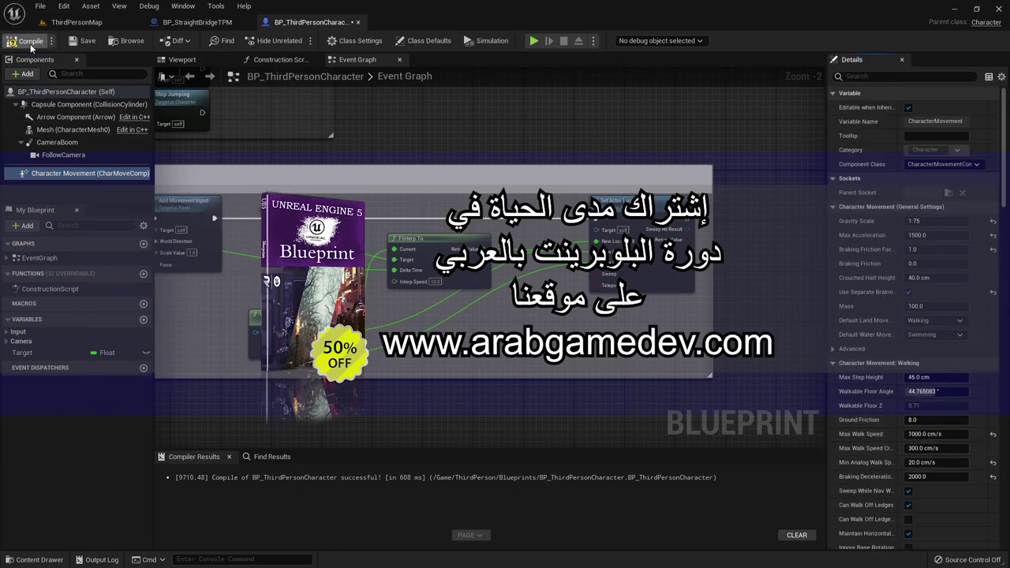
click(83, 40)
click(170, 23)
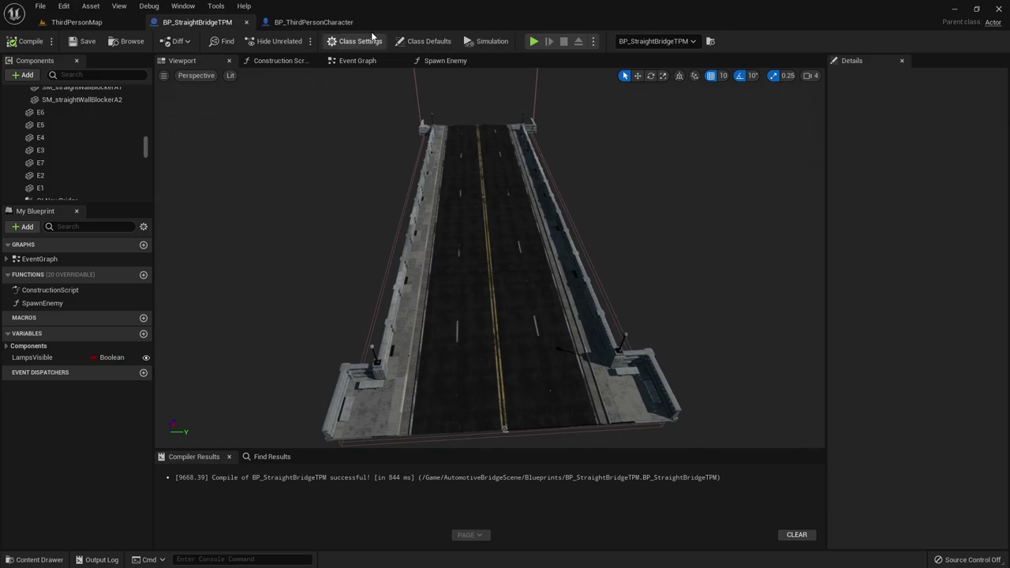
Step: Open the Spawn Enemy graph and inspect the E1 and E6 component references
click(445, 61)
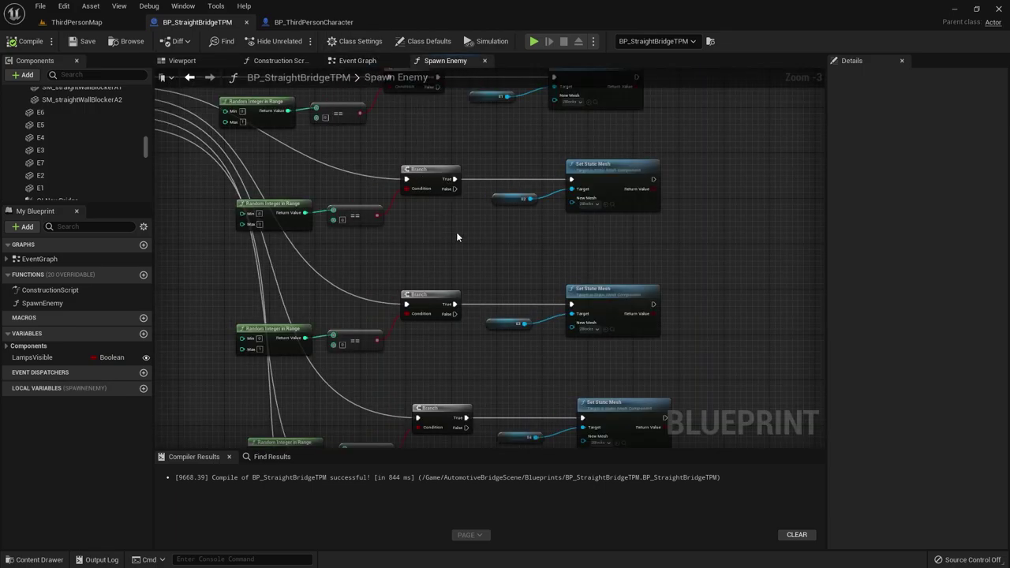
scroll(453, 237, up, 2)
scroll(523, 192, up, 3)
right_drag(477, 284, 475, 218)
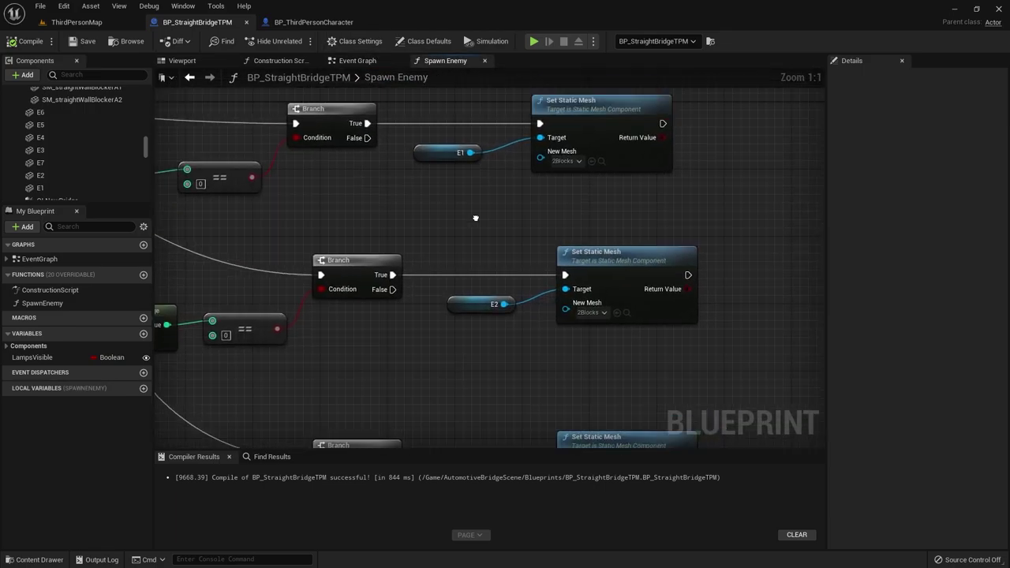
click(440, 153)
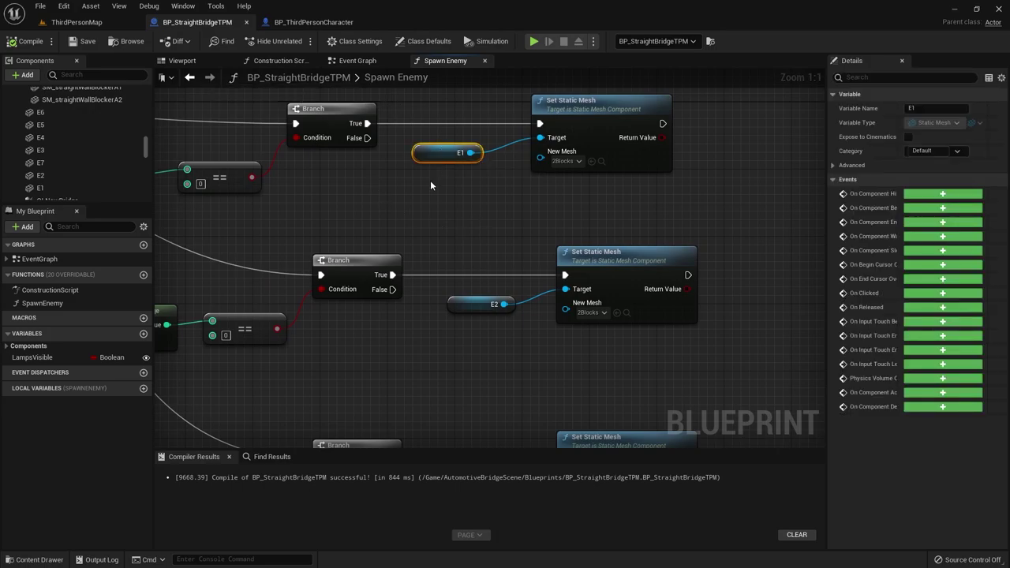
scroll(452, 262, down, 3)
scroll(474, 134, down, 1)
scroll(434, 425, up, 1)
scroll(434, 429, up, 3)
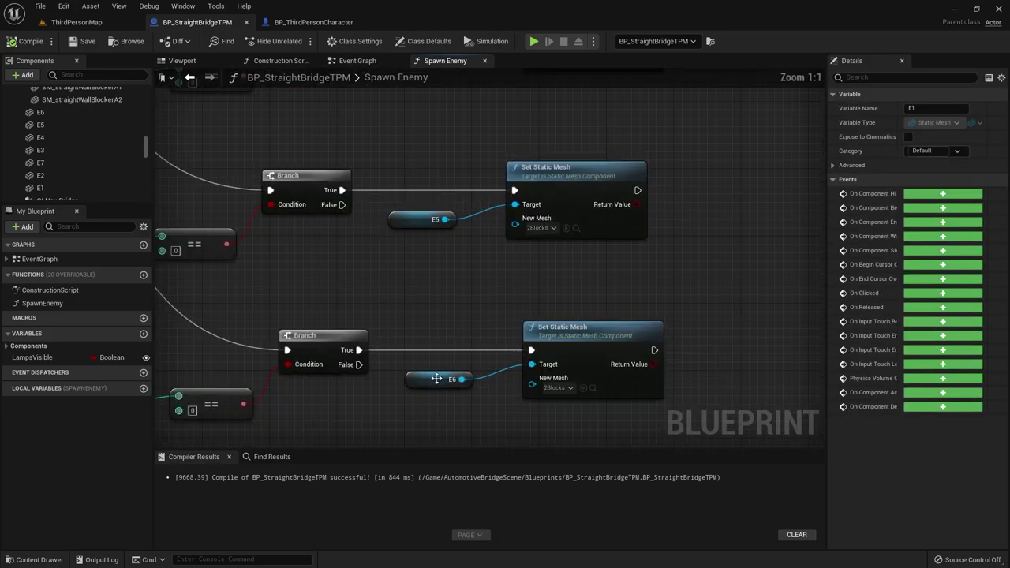
click(422, 381)
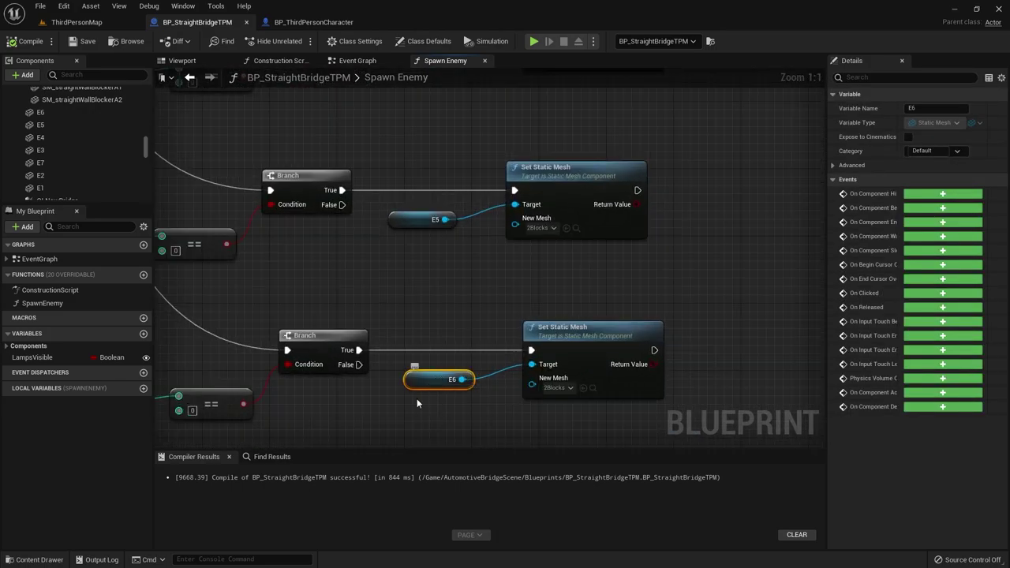
Step: Glance at the bridge in 3D, then confirm E2's New Mesh is 2Blocks
click(183, 60)
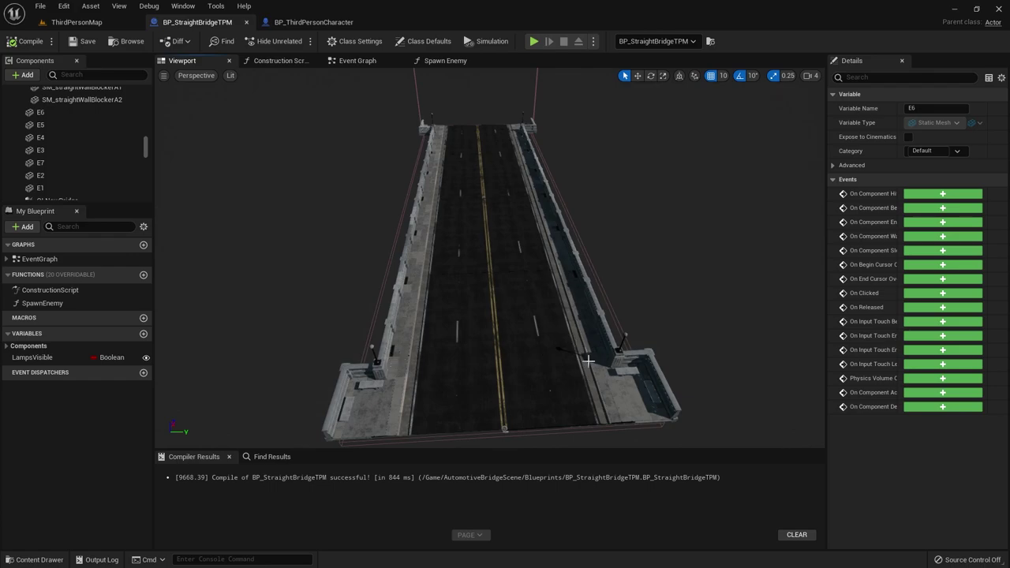
click(439, 63)
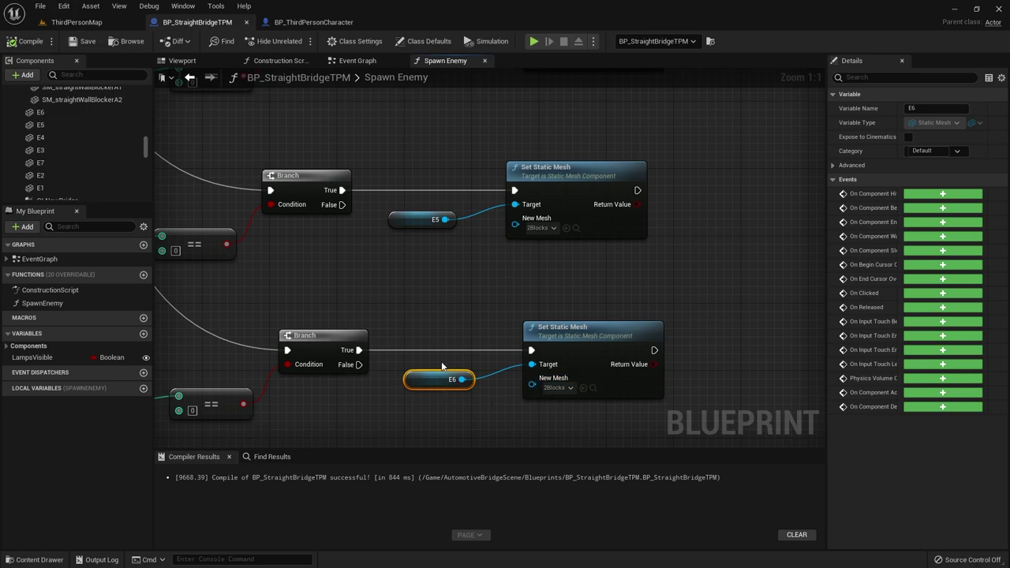
scroll(441, 365, down, 4)
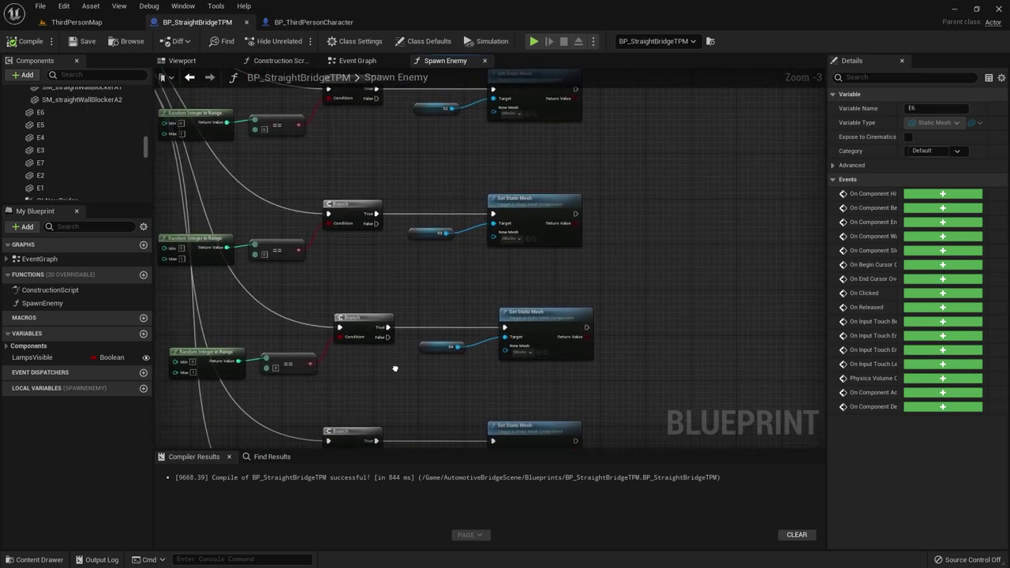
right_drag(395, 369, 410, 470)
right_drag(455, 210, 456, 180)
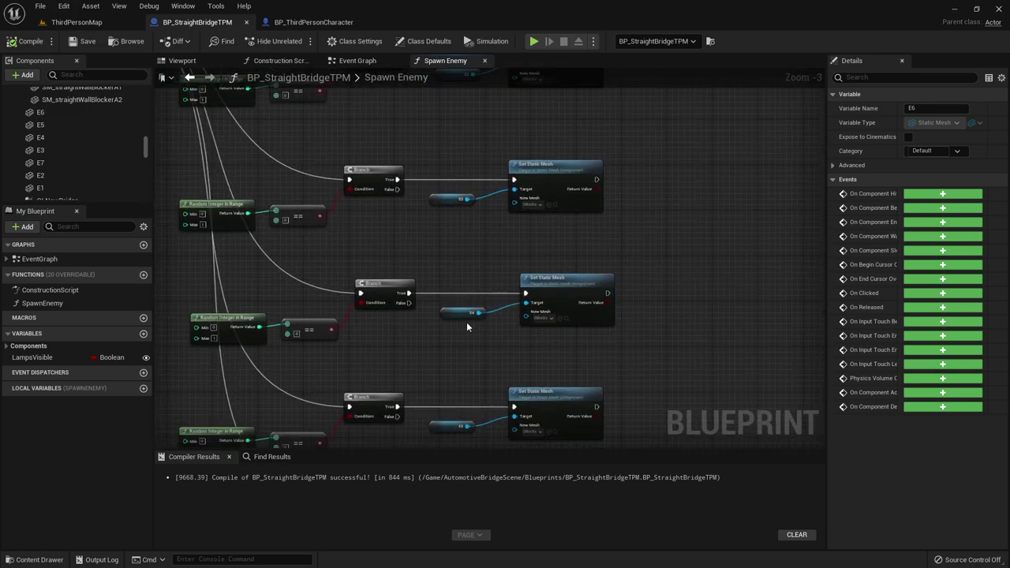
right_drag(466, 327, 460, 301)
scroll(382, 318, up, 3)
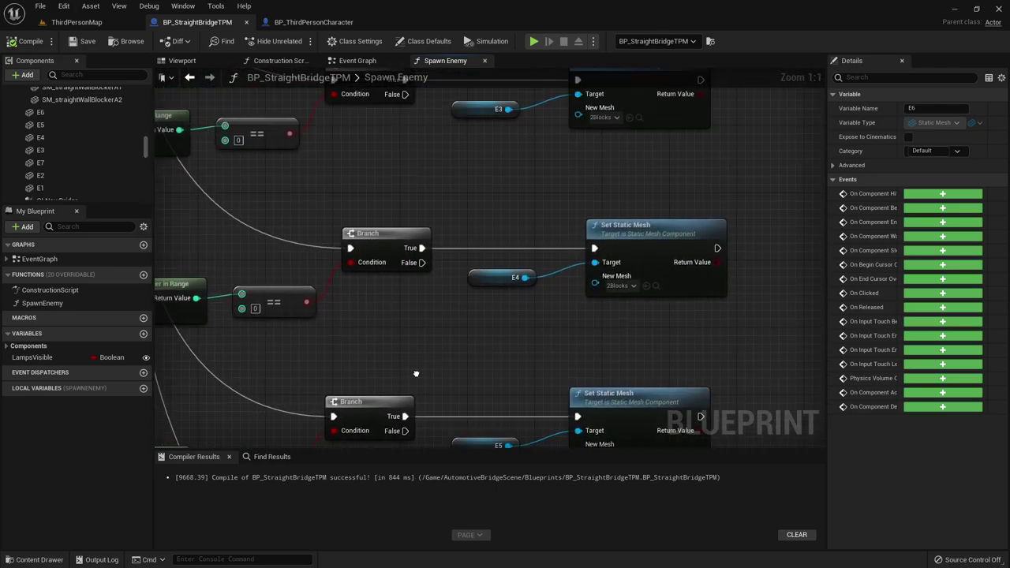
right_drag(416, 374, 383, 552)
click(577, 195)
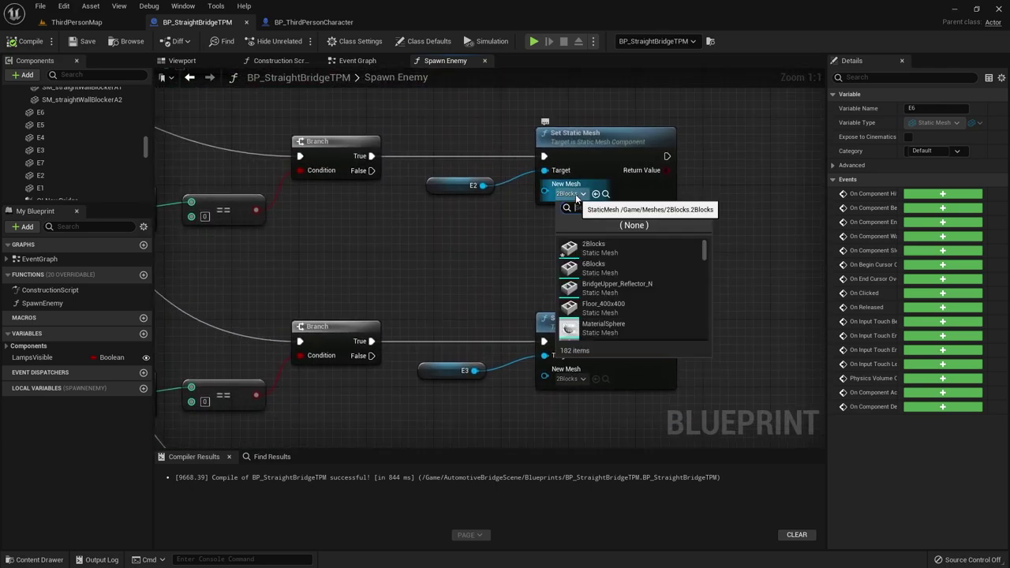
click(509, 291)
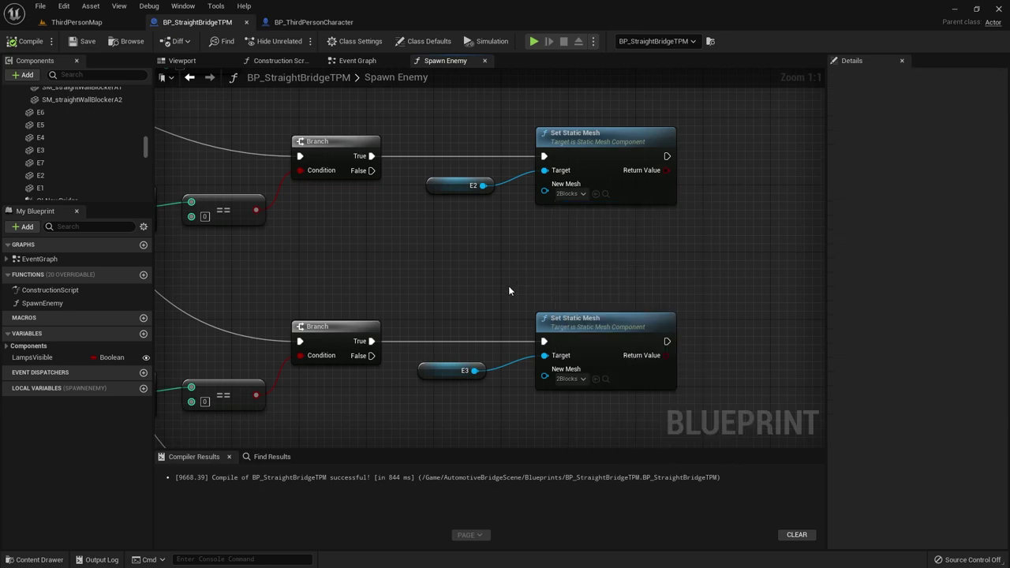
Step: Create two Boolean variables named SideEnemy and TankEnemy in My Blueprint
click(144, 335)
text(Side)
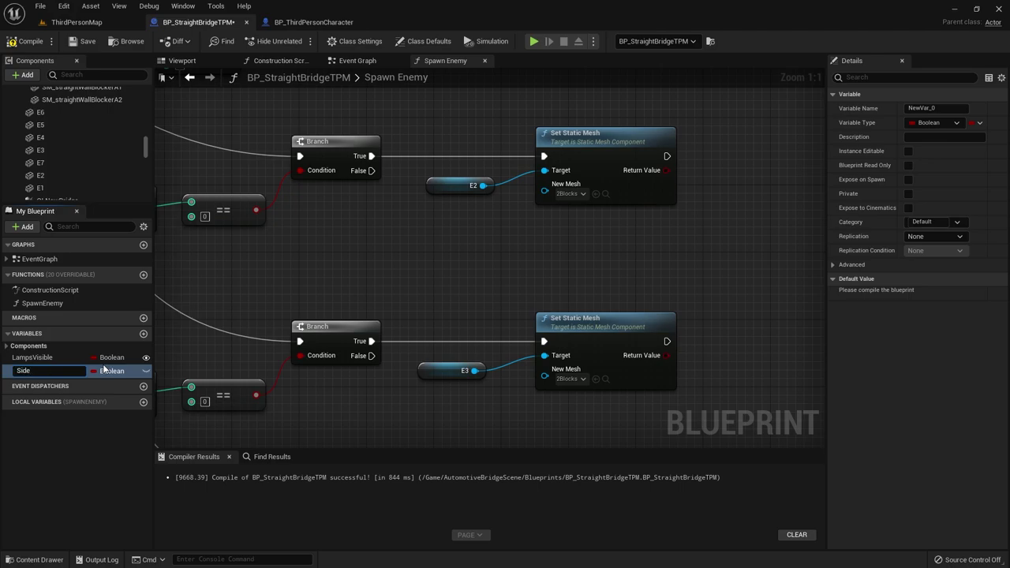
key(Return)
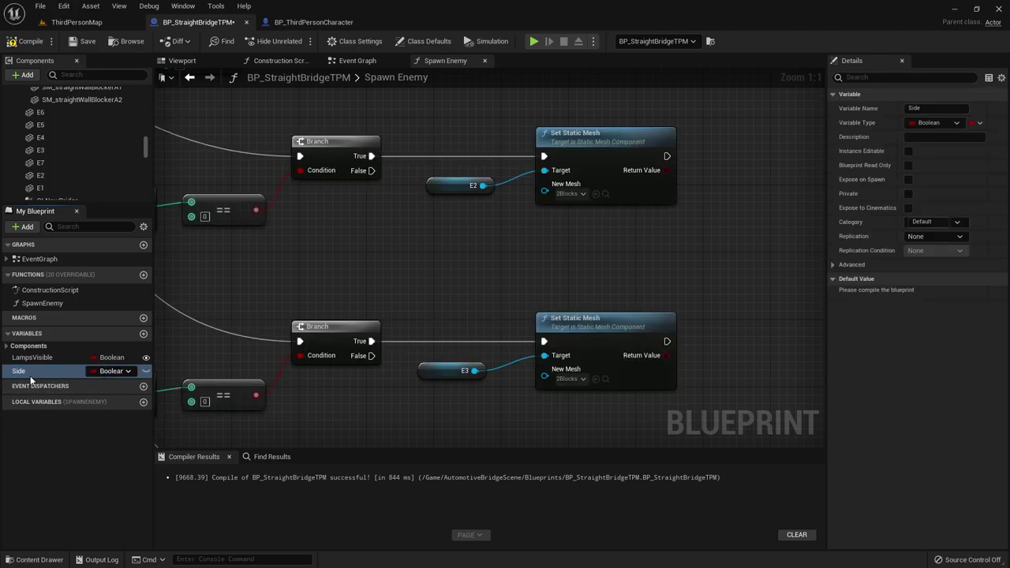
click(29, 373)
click(29, 372)
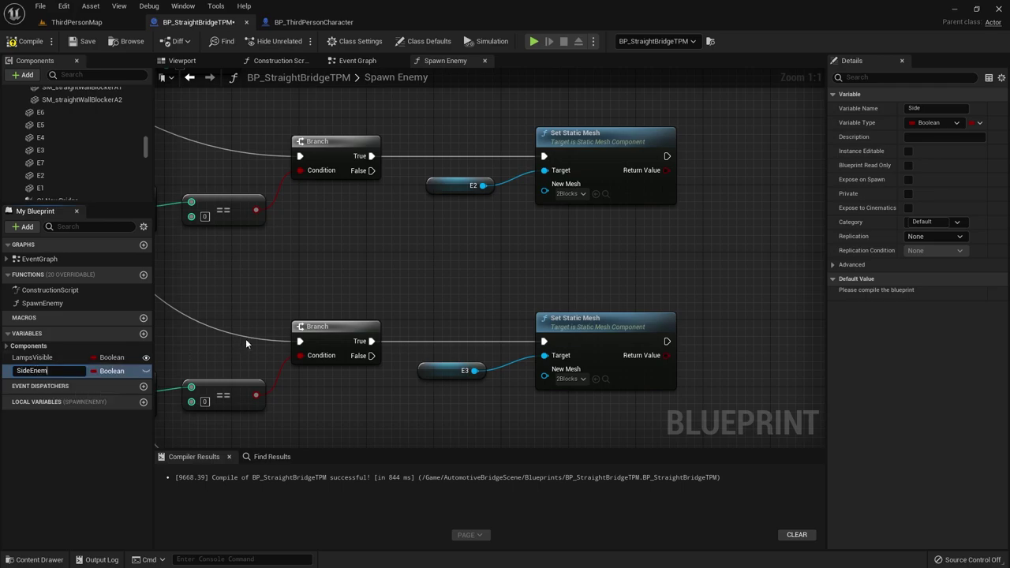
text(y)
key(Return)
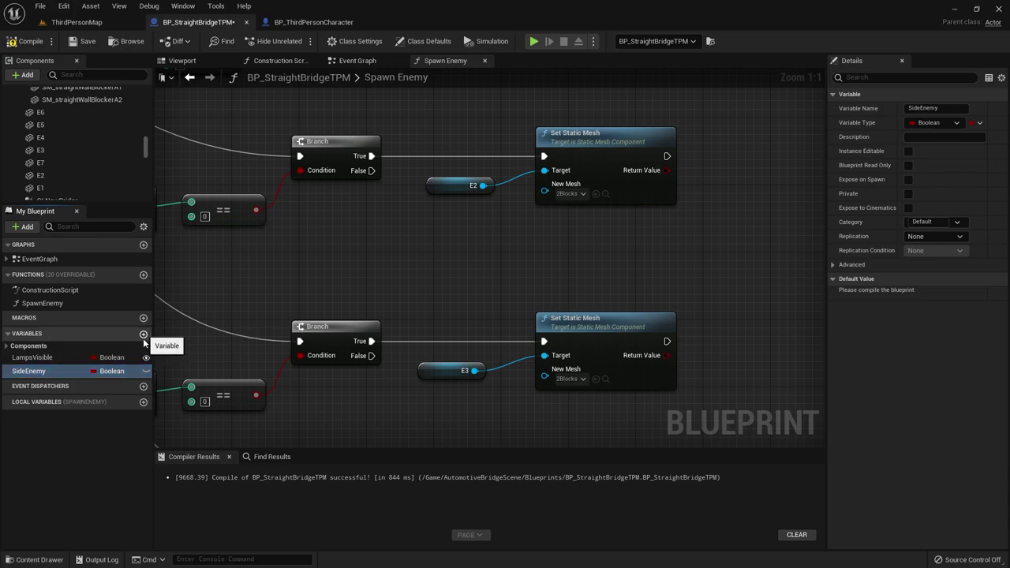
click(143, 335)
text(TankEnemy)
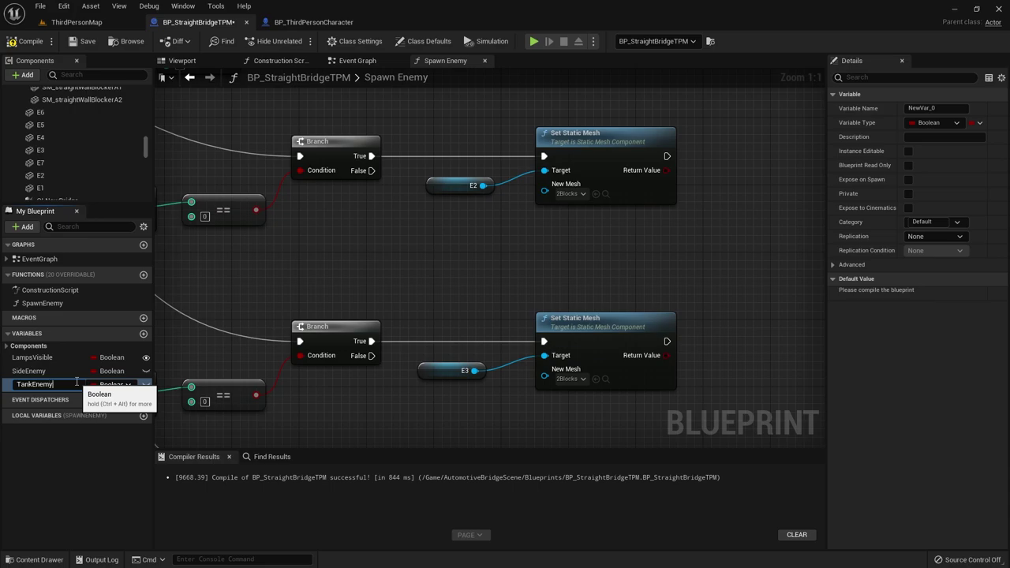
key(Return)
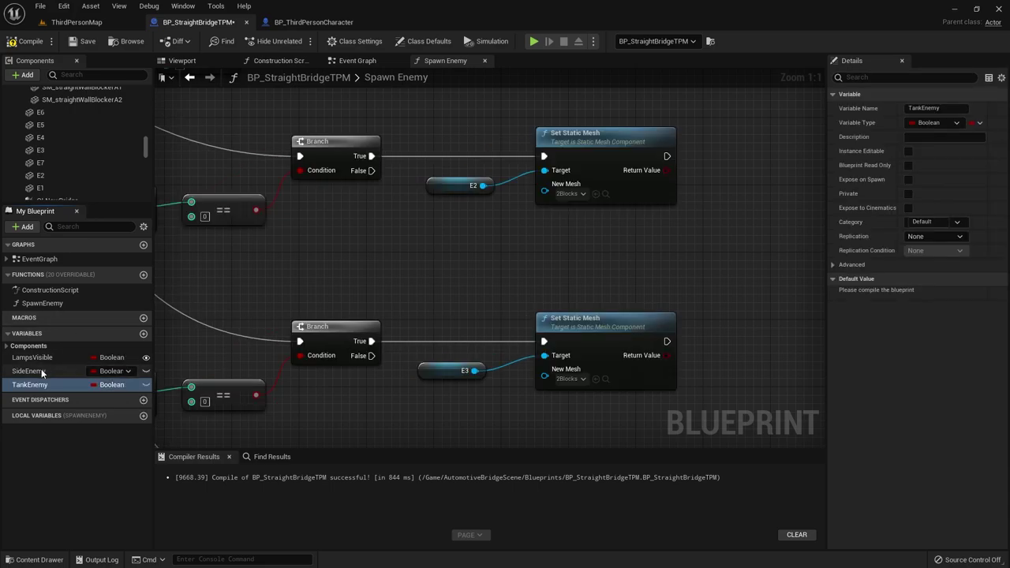
Step: Change SideEnemy's type to a Static Mesh object reference
click(124, 374)
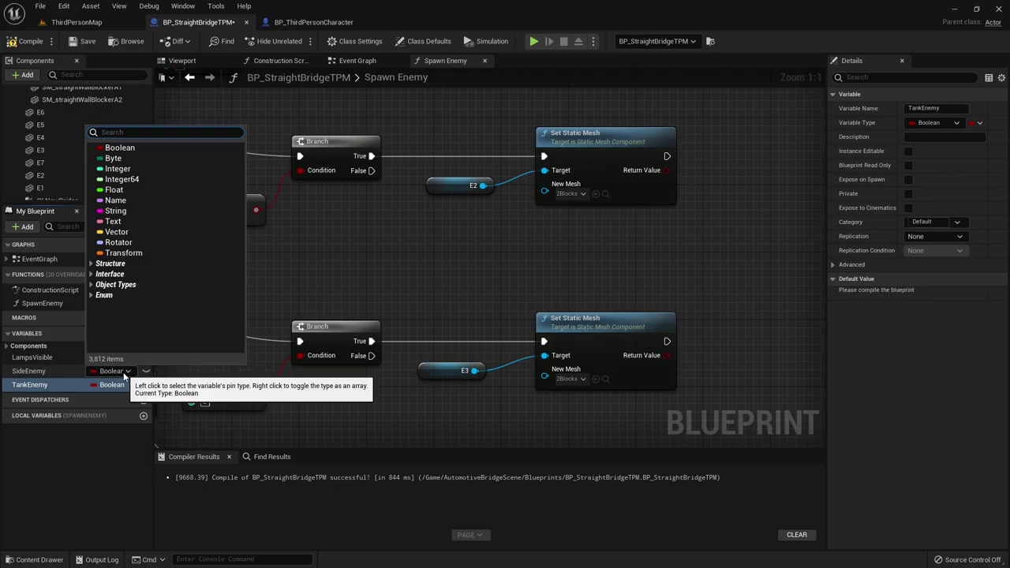
text(static)
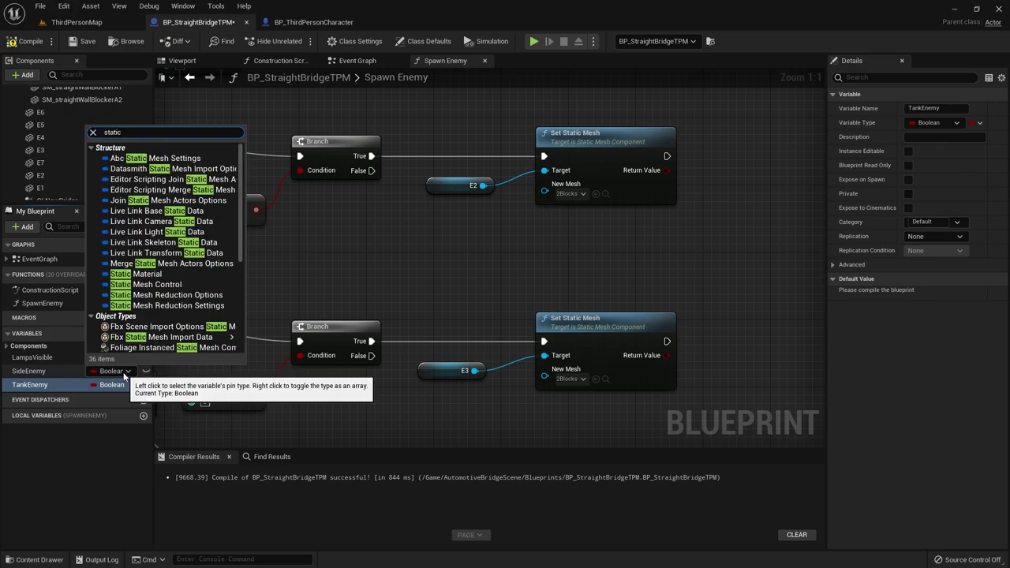
mouse_move(171, 342)
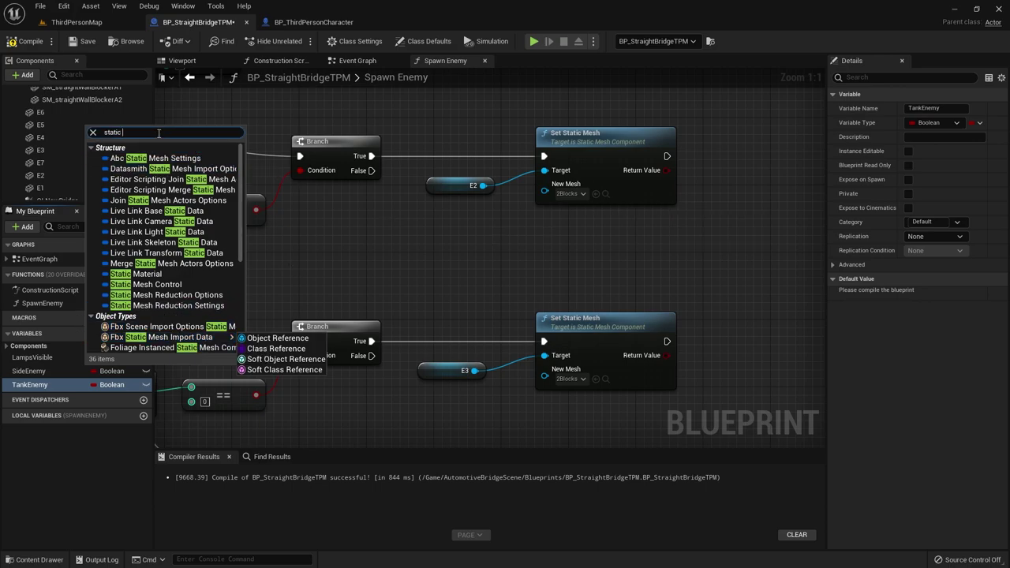
text(meh)
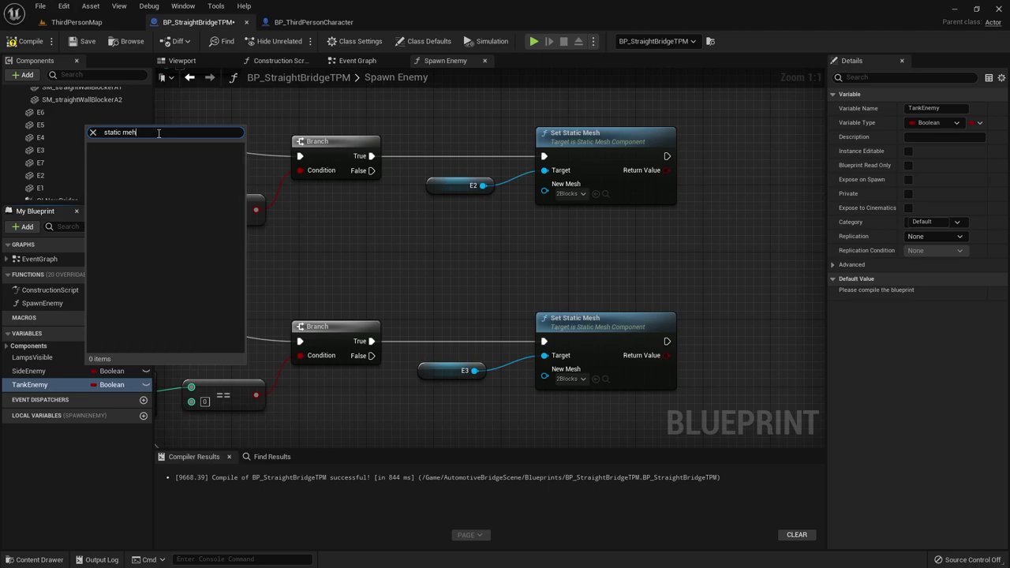
key(BackSpace)
text(sh)
mouse_move(150, 275)
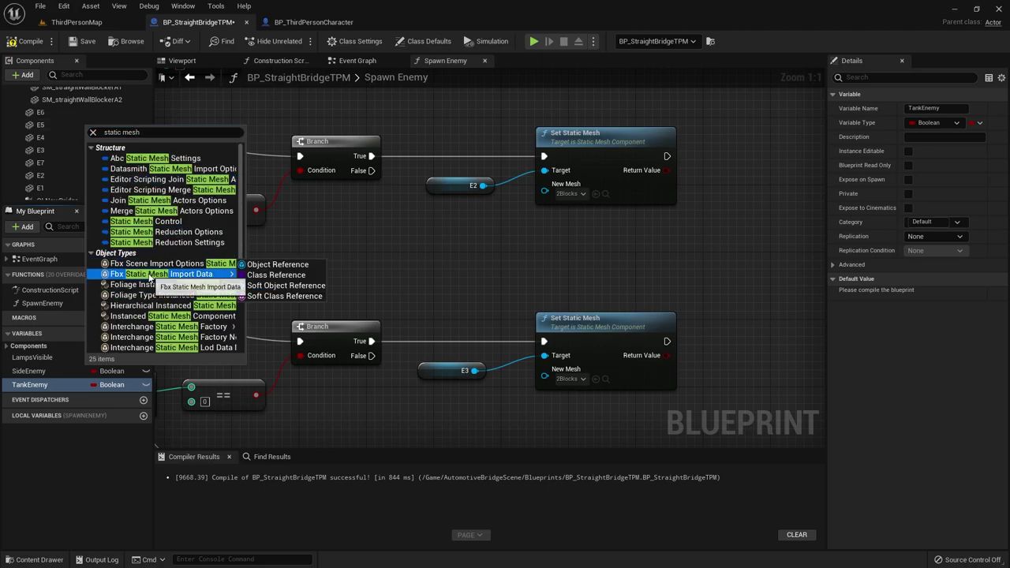
scroll(161, 331, down, 3)
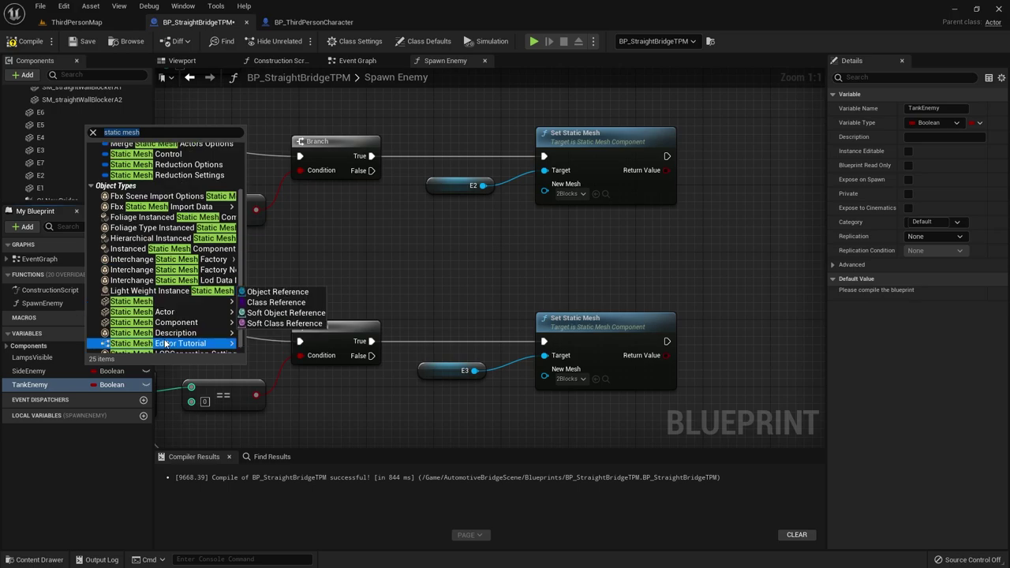
mouse_move(157, 301)
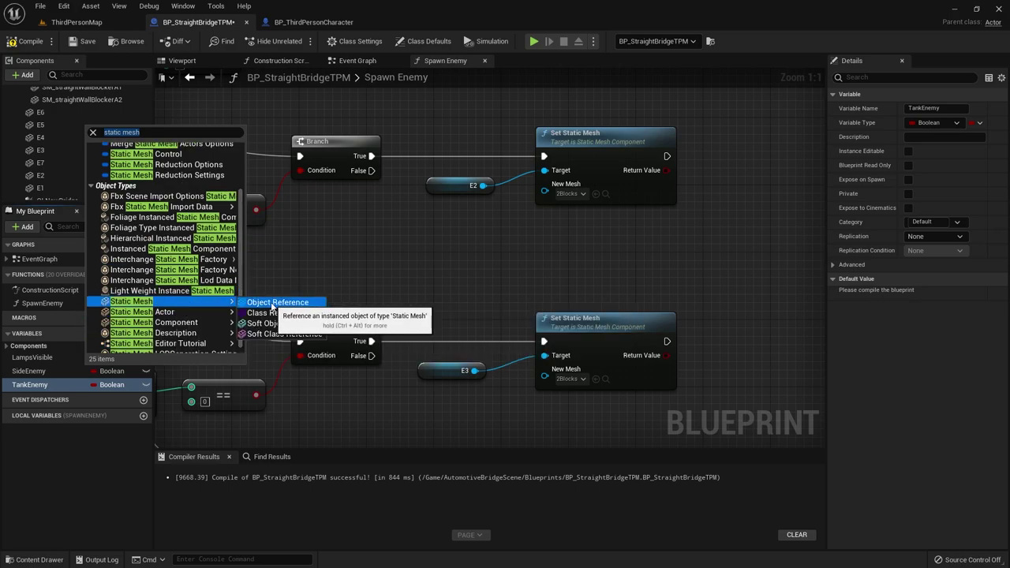
click(273, 304)
Step: Change TankEnemy's type to a Static Mesh object reference
click(118, 385)
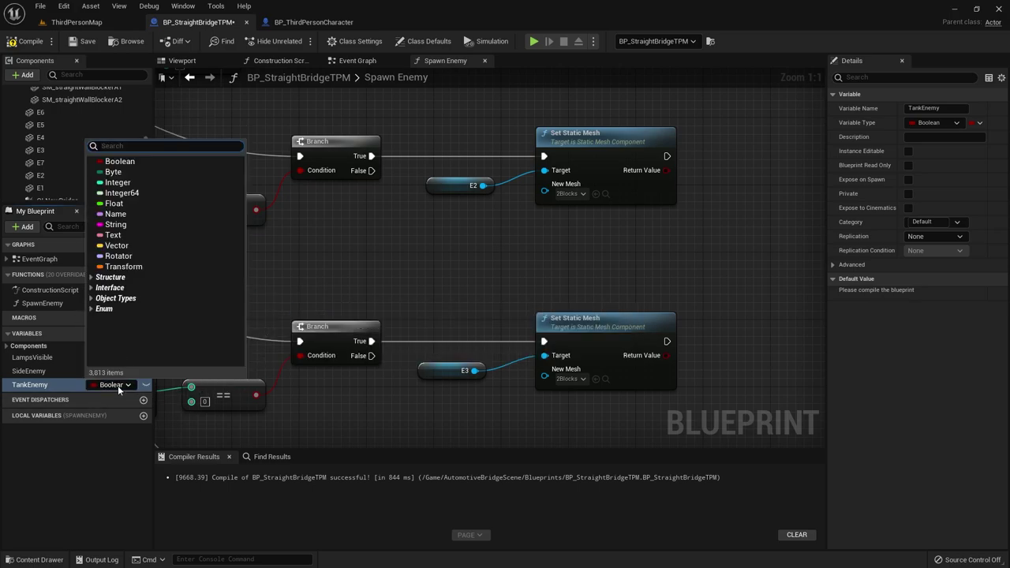
text(statich)
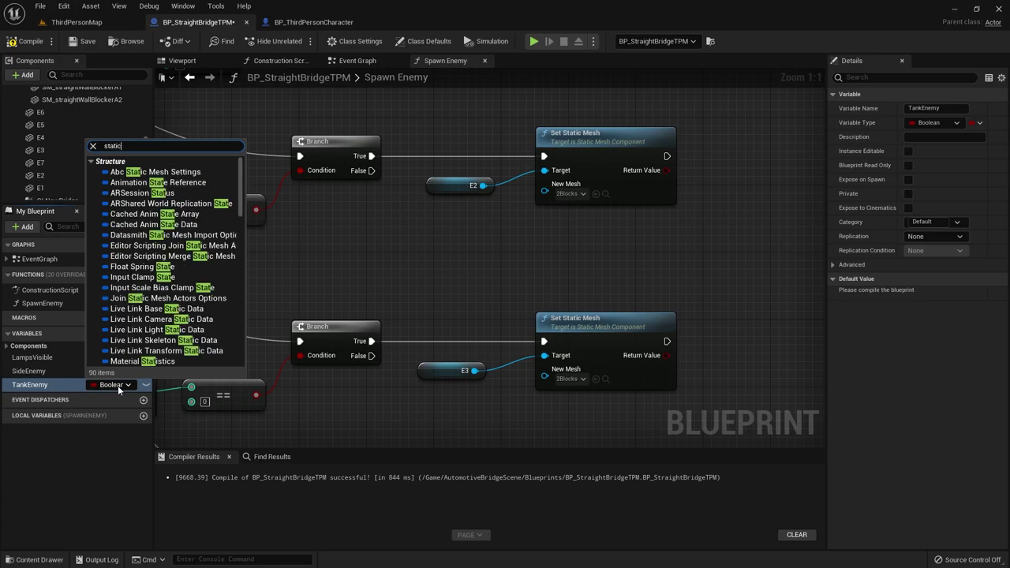
key(BackSpace)
text(mesh)
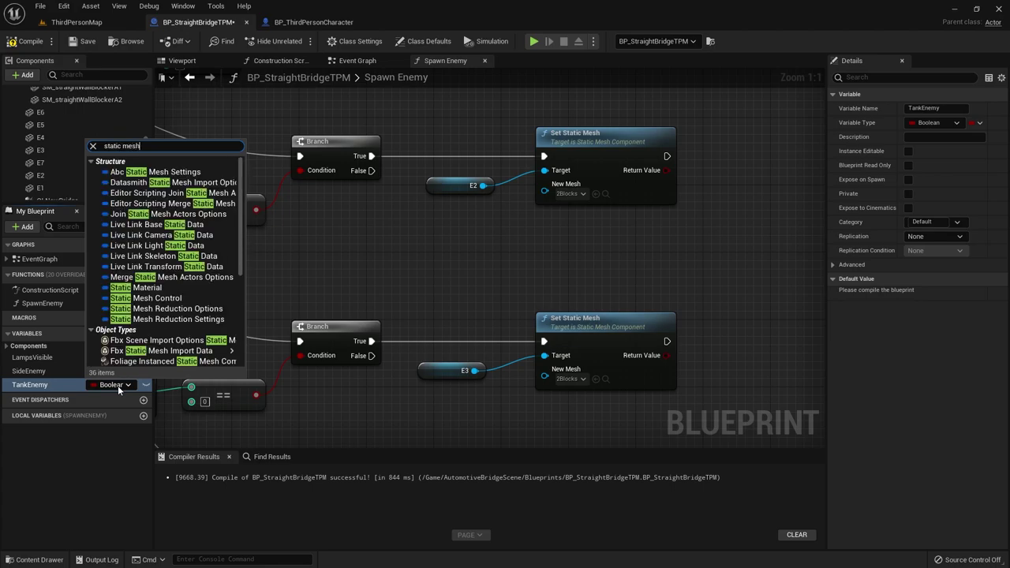
scroll(154, 306, down, 2)
mouse_move(150, 317)
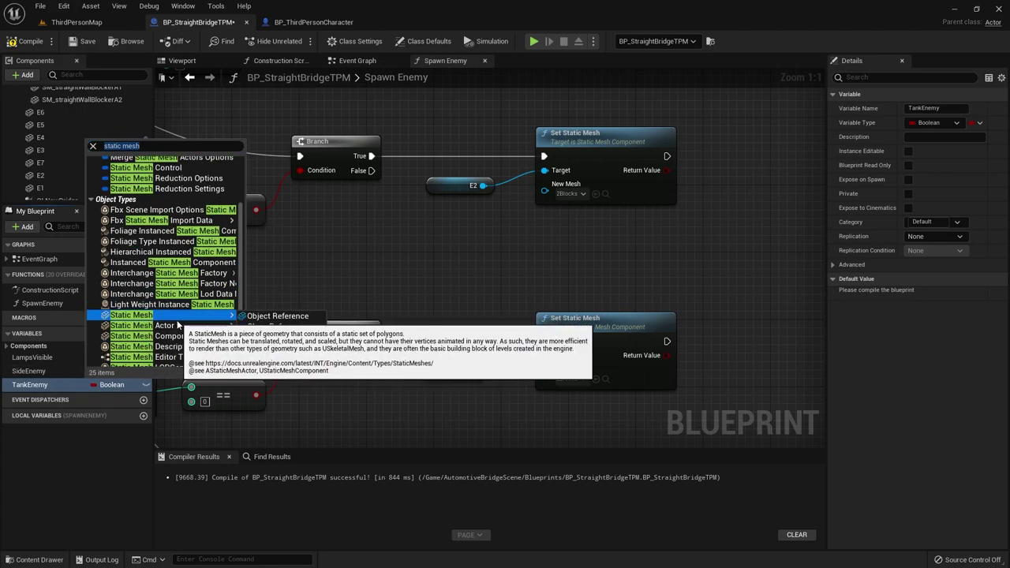
click(272, 317)
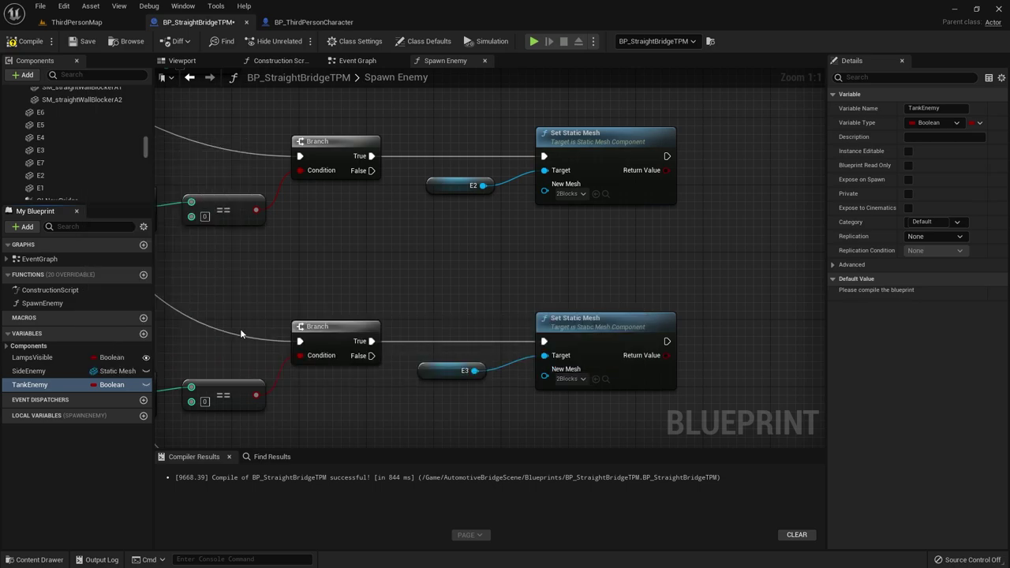
Step: Compile and save, then set SideEnemy's default mesh to 2Blocks
click(85, 45)
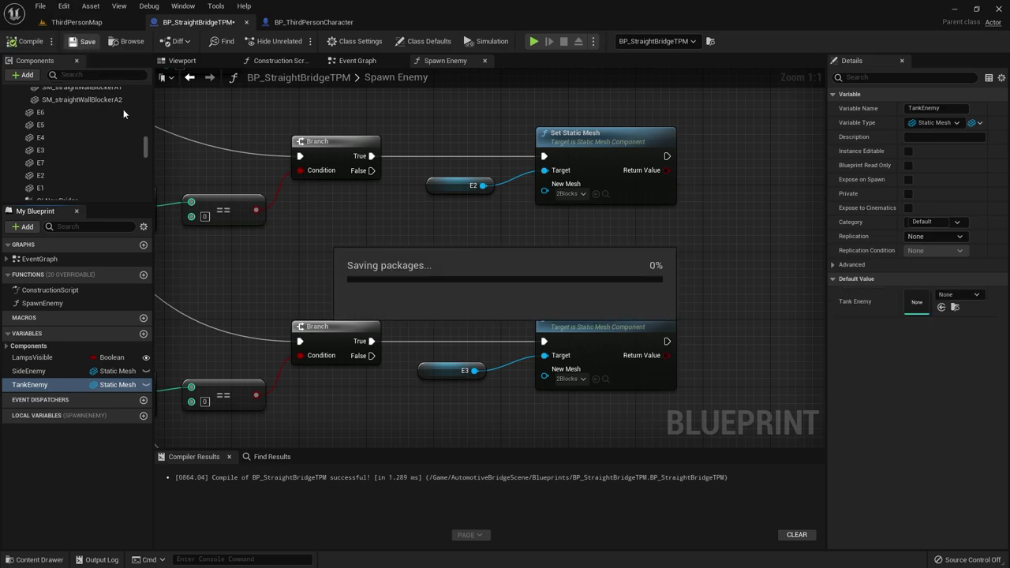
click(30, 372)
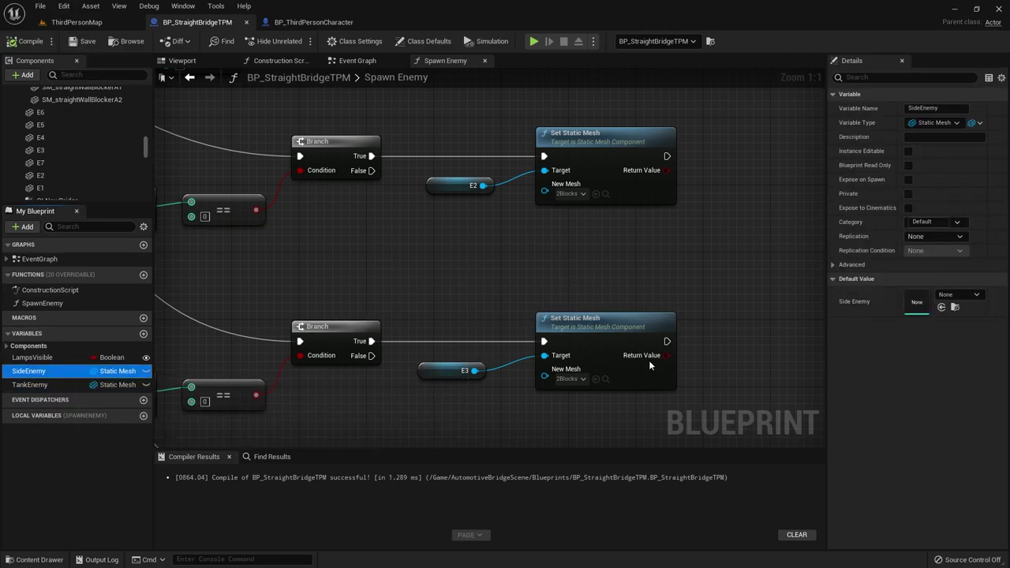
click(959, 295)
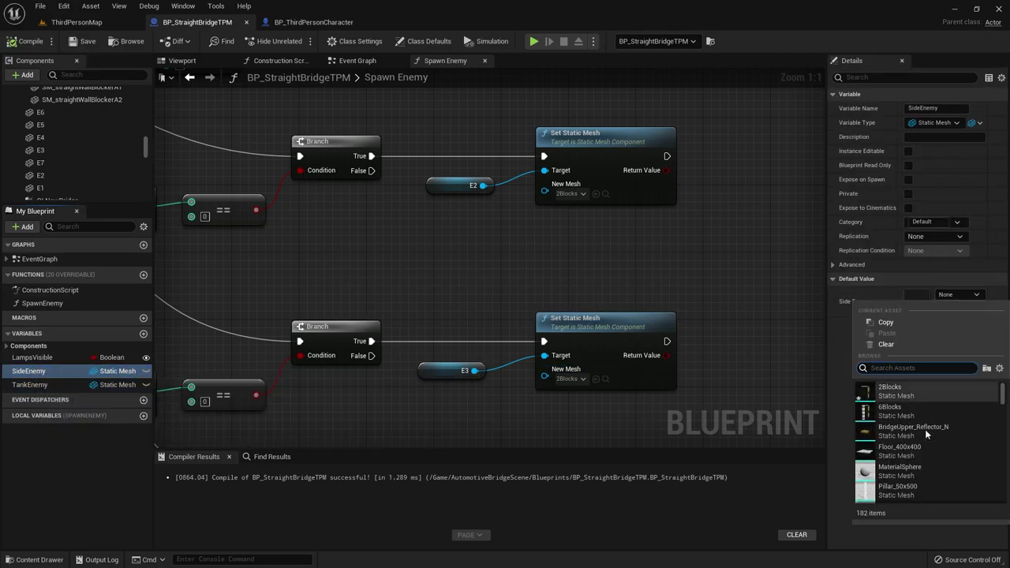
click(906, 396)
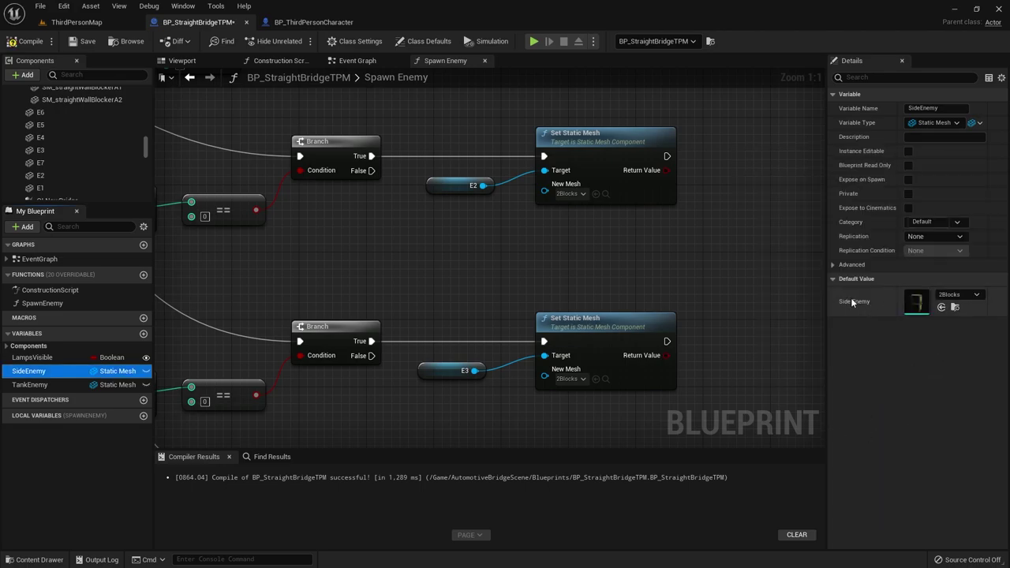
Step: Wire a SideEnemy getter into E2's New Mesh input, tidy the nodes, and compile and save
drag(456, 225, 456, 226)
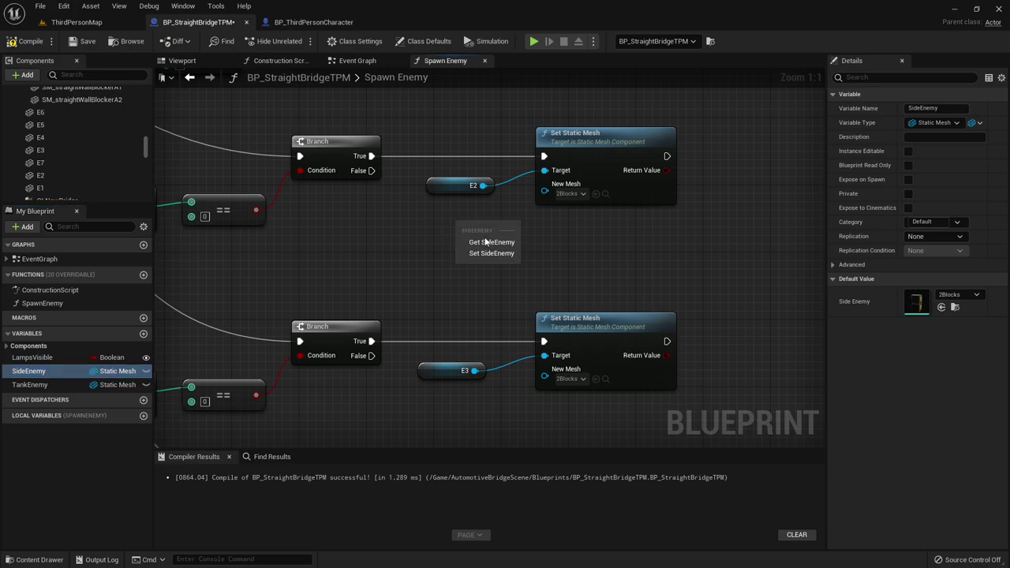
click(484, 237)
drag(518, 227, 545, 184)
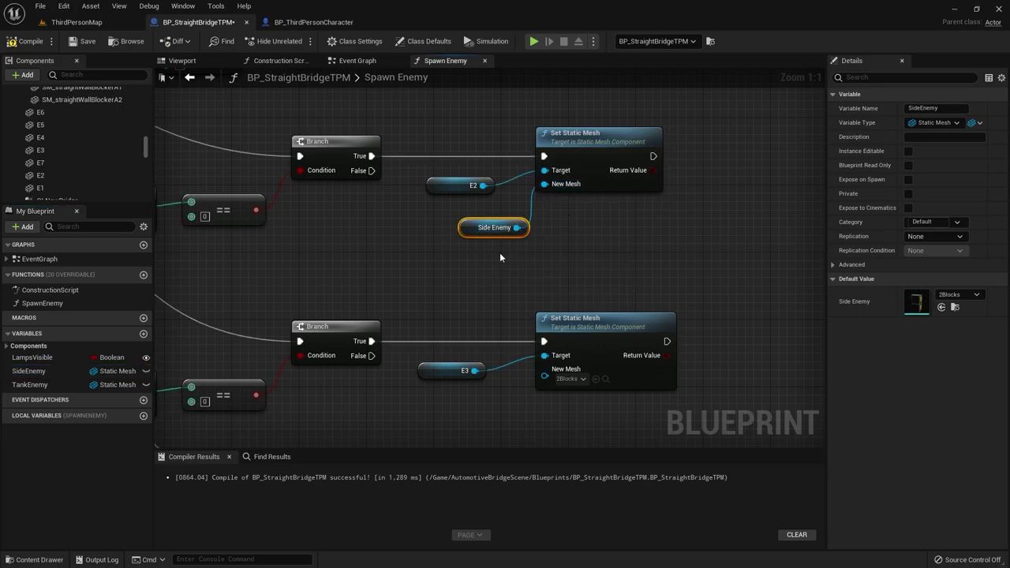
drag(481, 227, 456, 227)
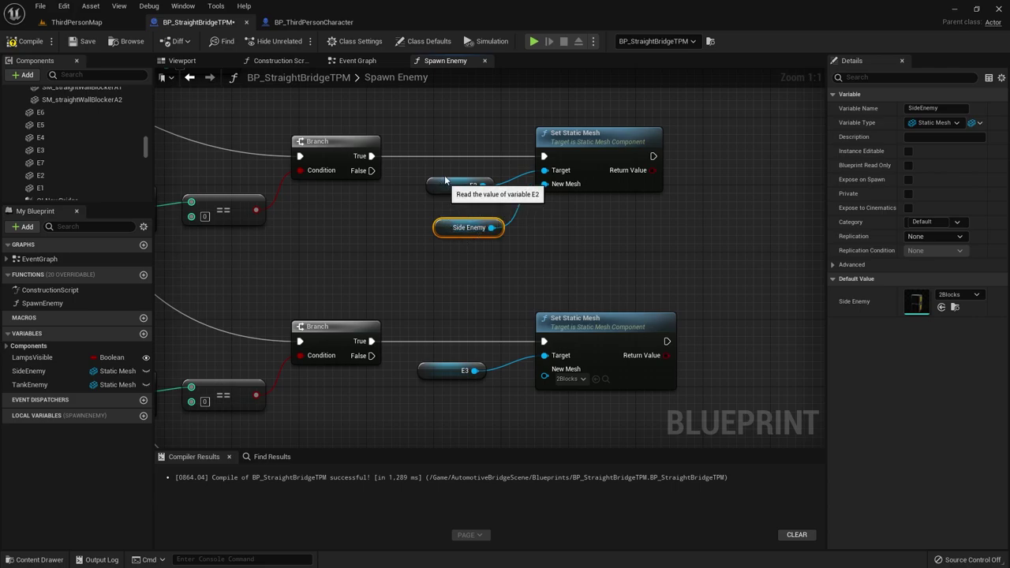
drag(472, 186, 472, 119)
drag(451, 229, 451, 207)
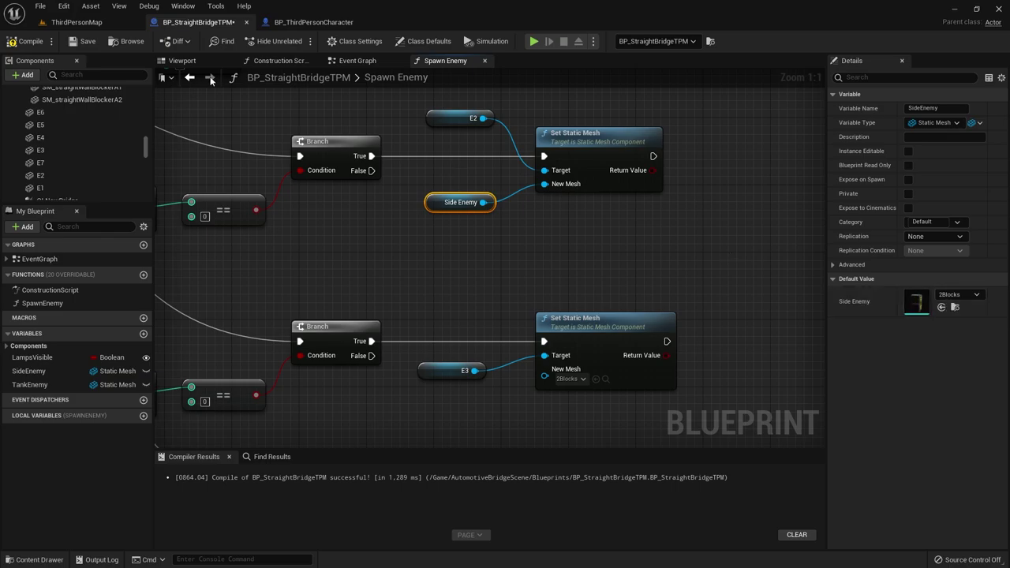
click(76, 42)
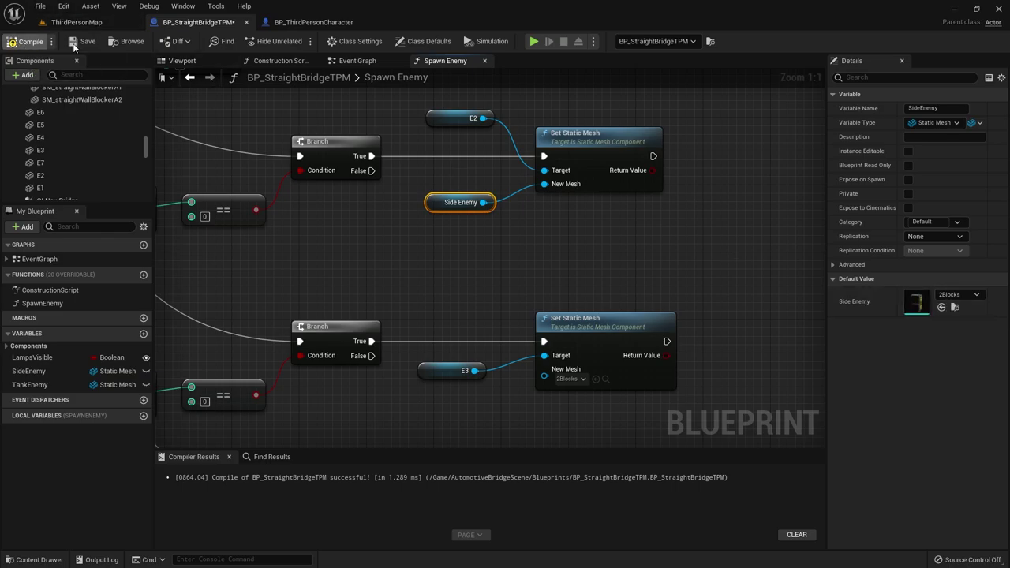
Step: Play-test ThirdPersonMap to check block enemies spawn on the bridge
click(76, 23)
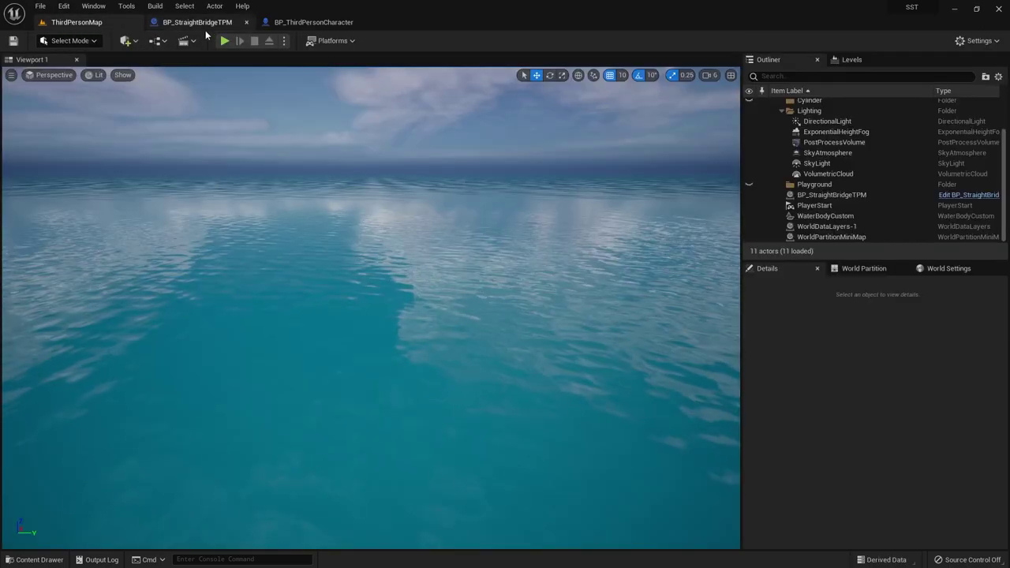
click(225, 41)
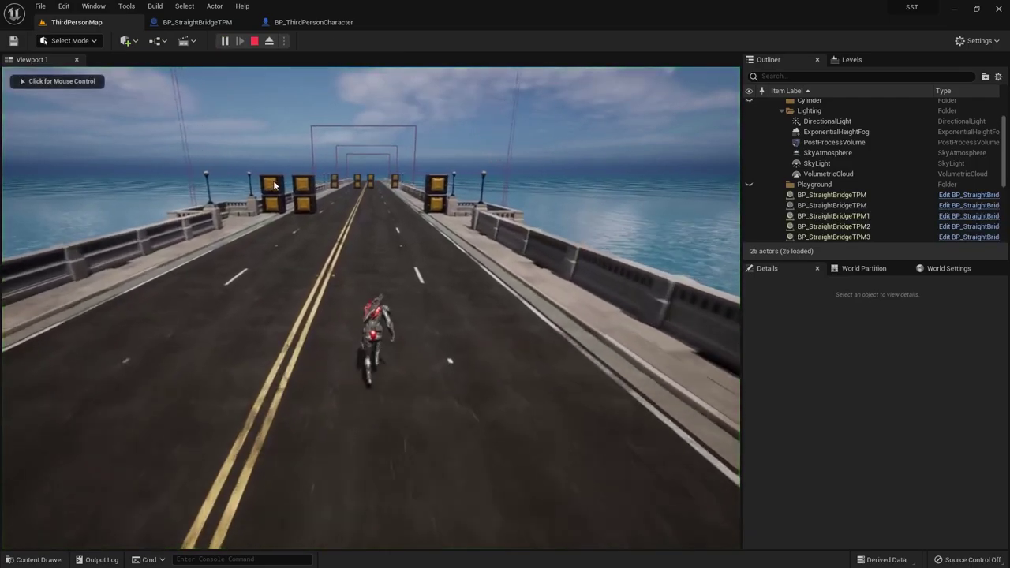
click(254, 41)
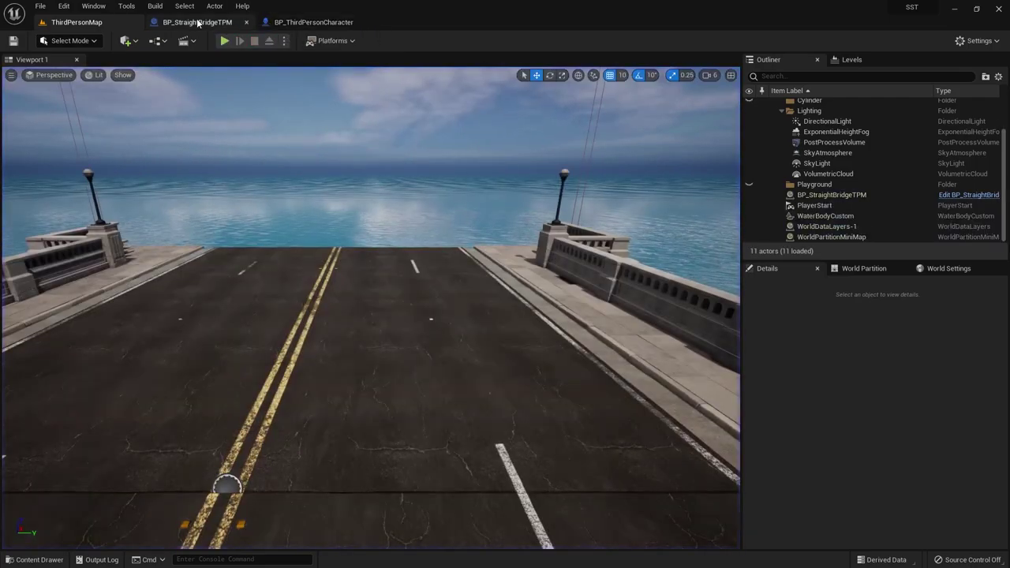
click(198, 23)
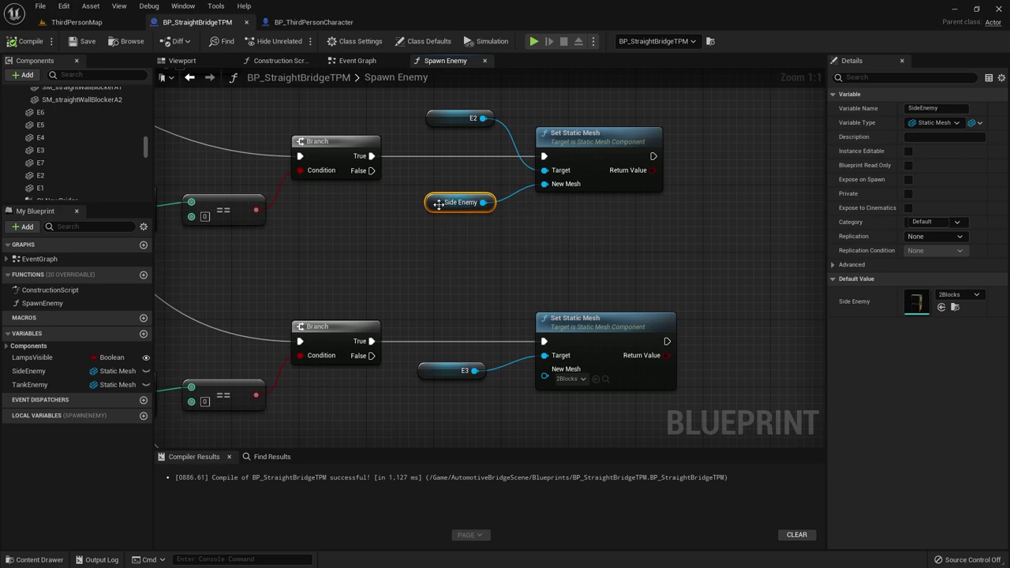
Step: Delete the Side Enemy getter feeding E2's New Mesh in the bridge graph
click(76, 22)
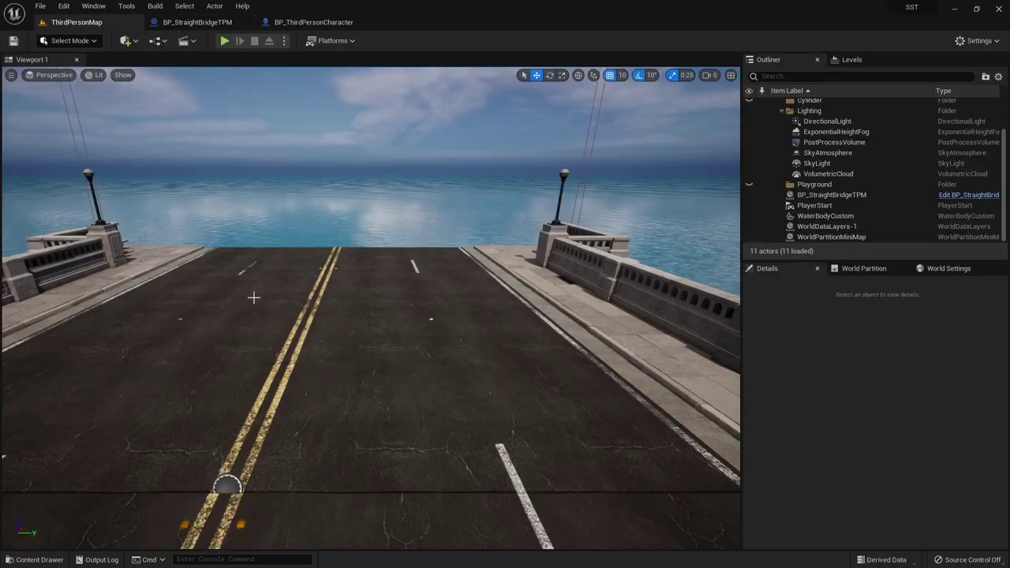
click(197, 22)
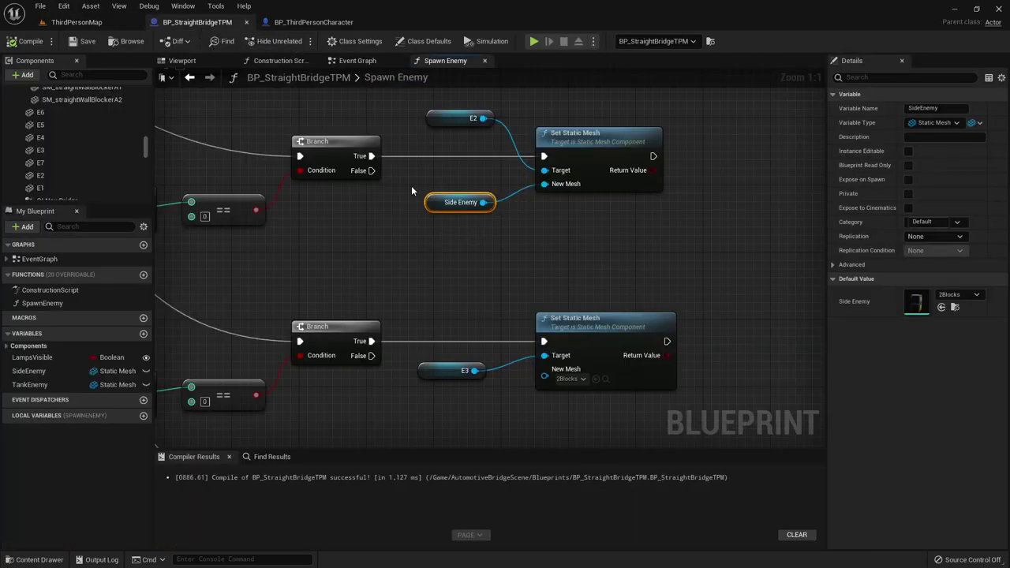
key(Delete)
Step: Turn SideEnemy into an array, recompile, and add two more elements
click(28, 372)
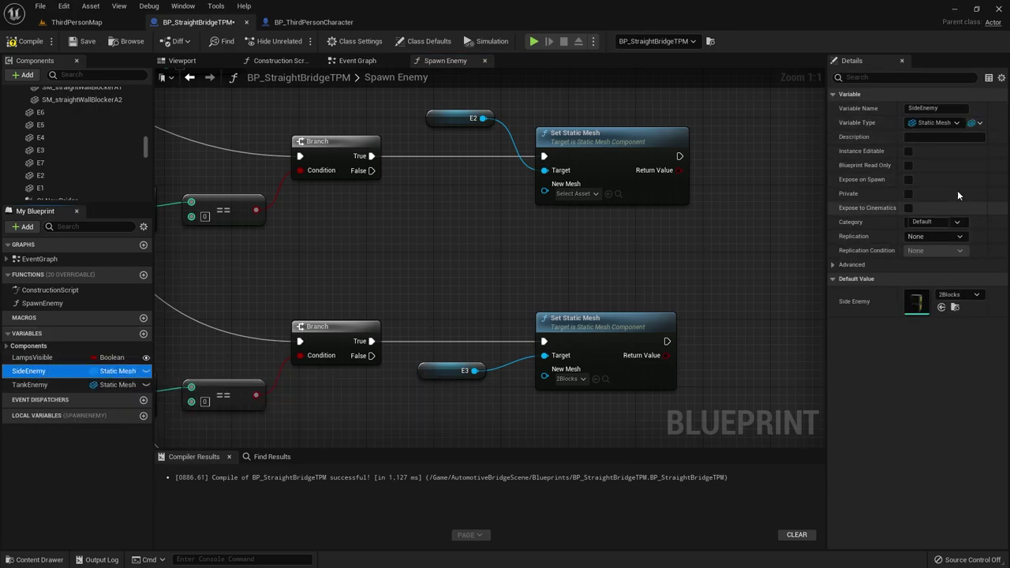
click(979, 123)
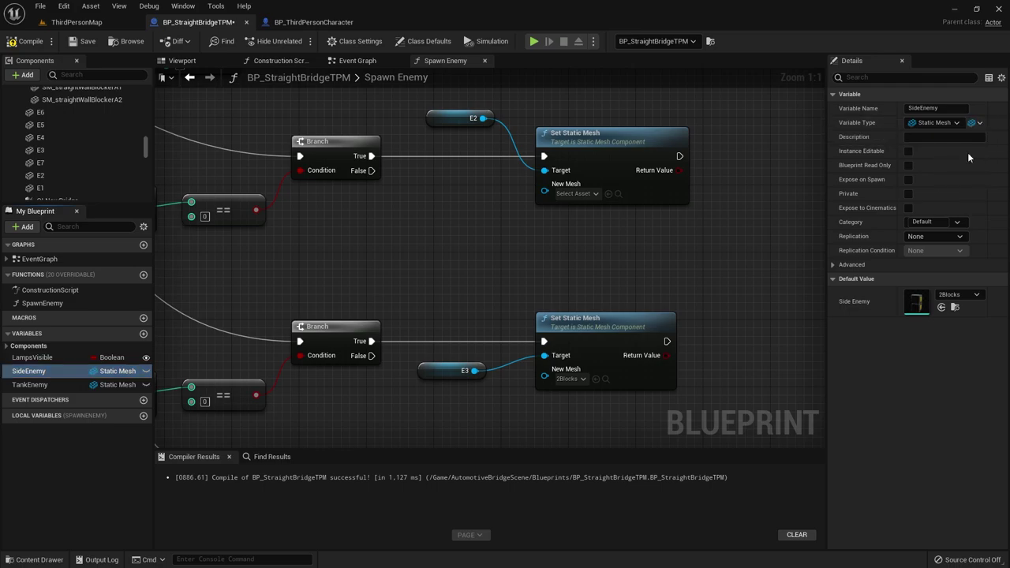
click(37, 41)
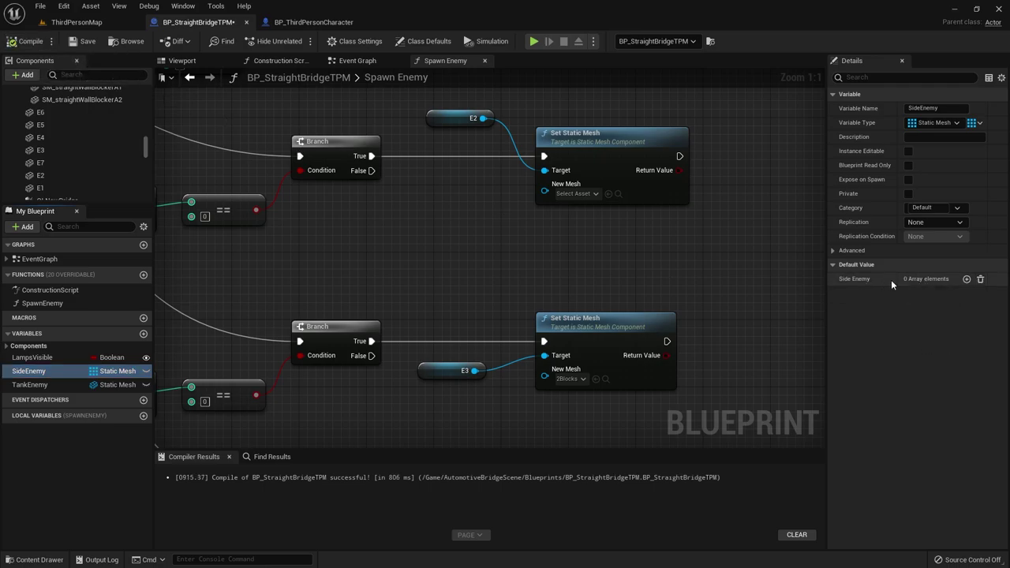
click(967, 280)
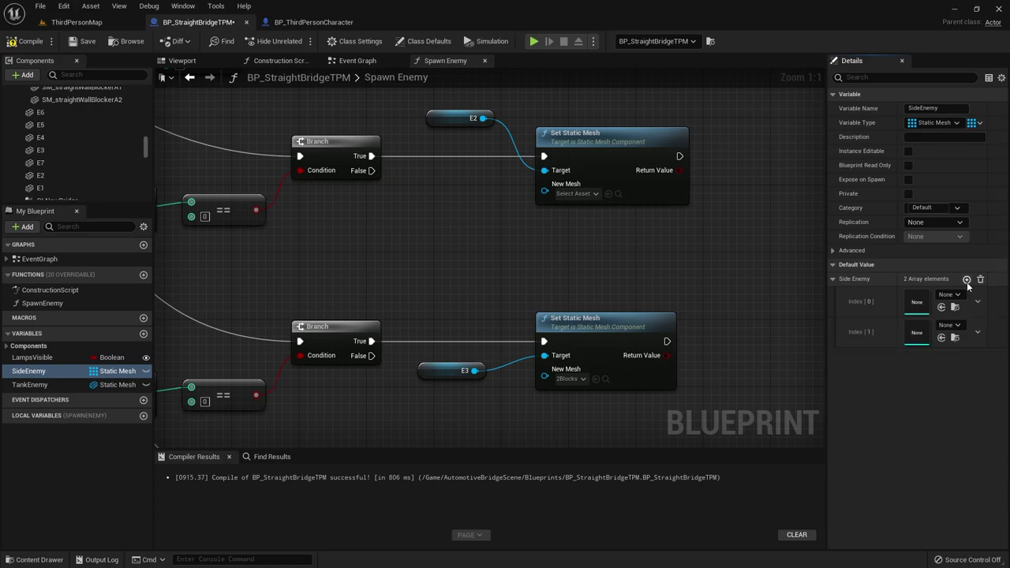
click(967, 281)
Step: Assign 2Blocks to Index 0 and 6Blocks to Index 1
click(963, 291)
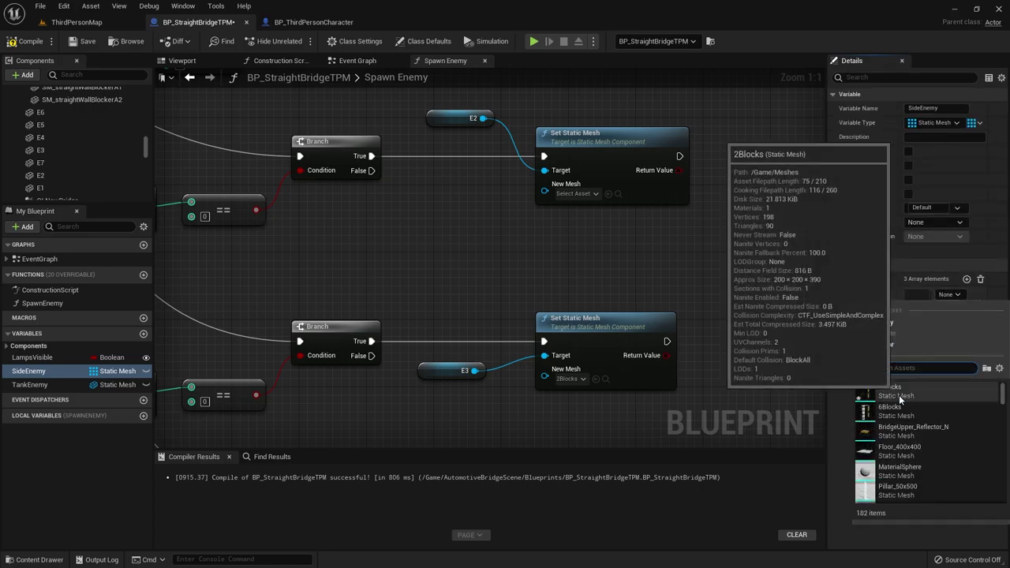
click(899, 394)
click(956, 327)
click(906, 437)
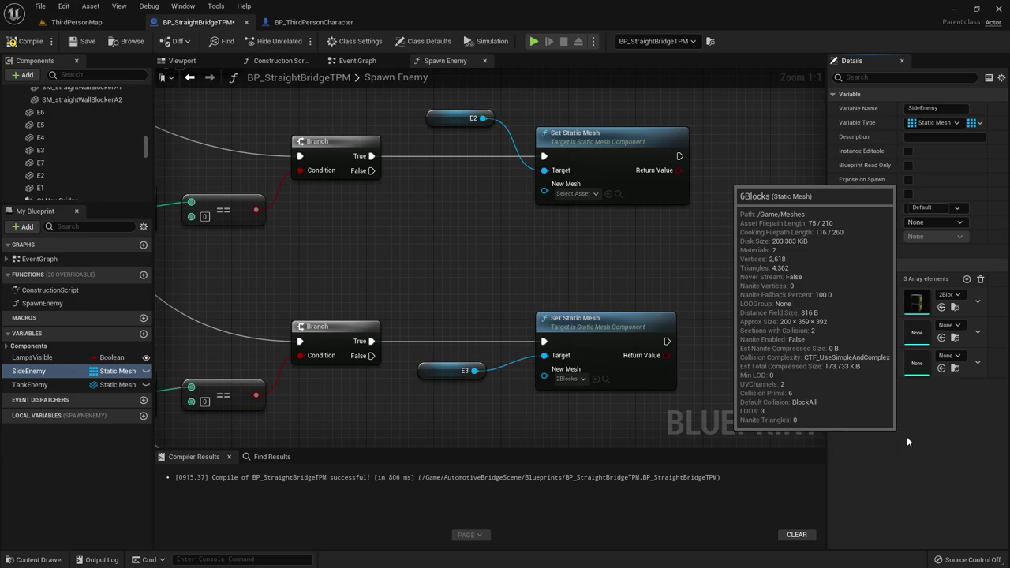
Step: Browse the mesh list for the third entry but leave it empty
click(947, 355)
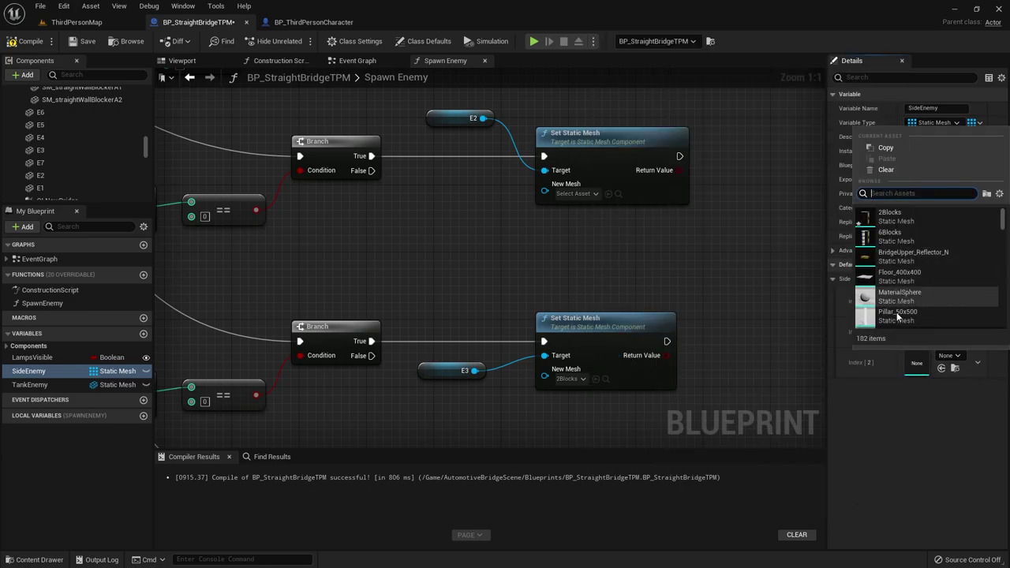
scroll(914, 310, down, 2)
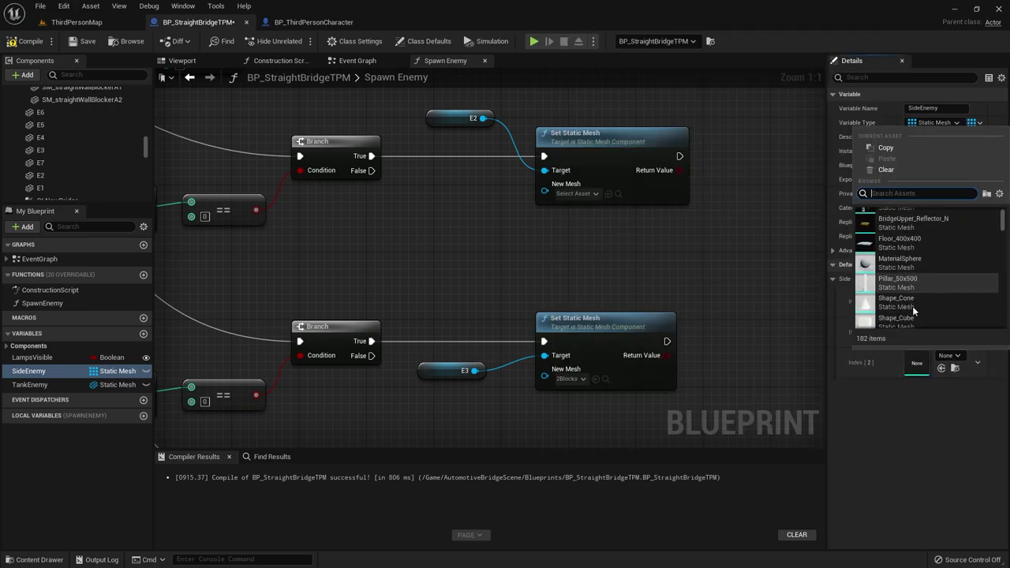
scroll(926, 279, down, 3)
scroll(919, 287, down, 3)
scroll(916, 292, down, 3)
scroll(906, 304, down, 3)
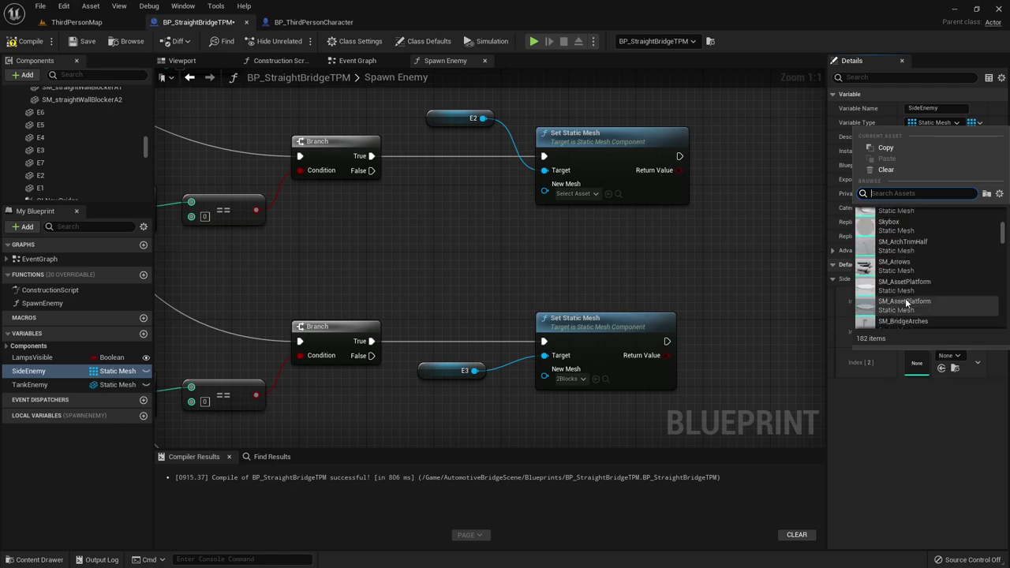
scroll(907, 302, down, 2)
scroll(908, 298, down, 3)
scroll(908, 297, down, 3)
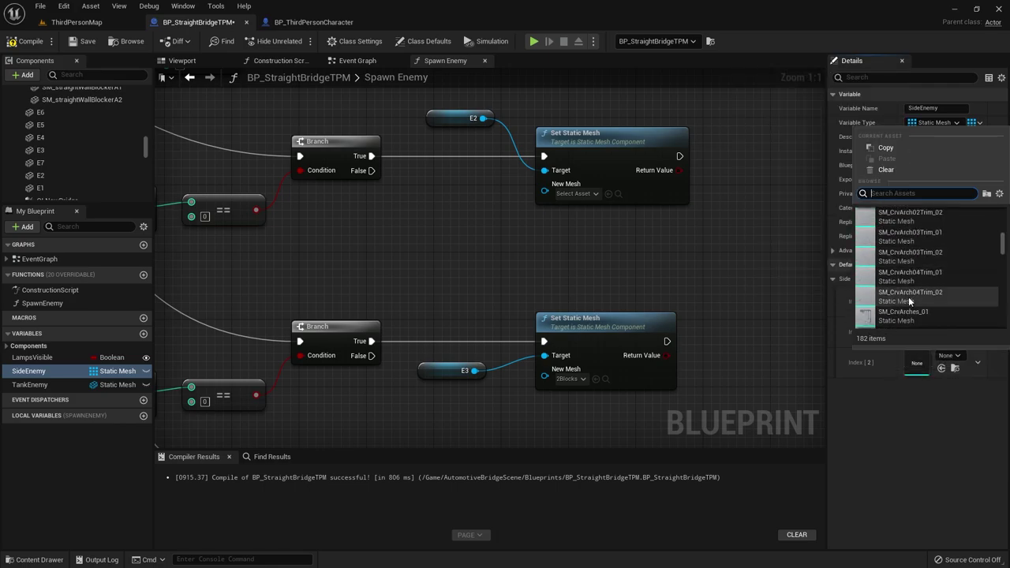
scroll(906, 300, up, 5)
scroll(906, 300, up, 3)
click(613, 395)
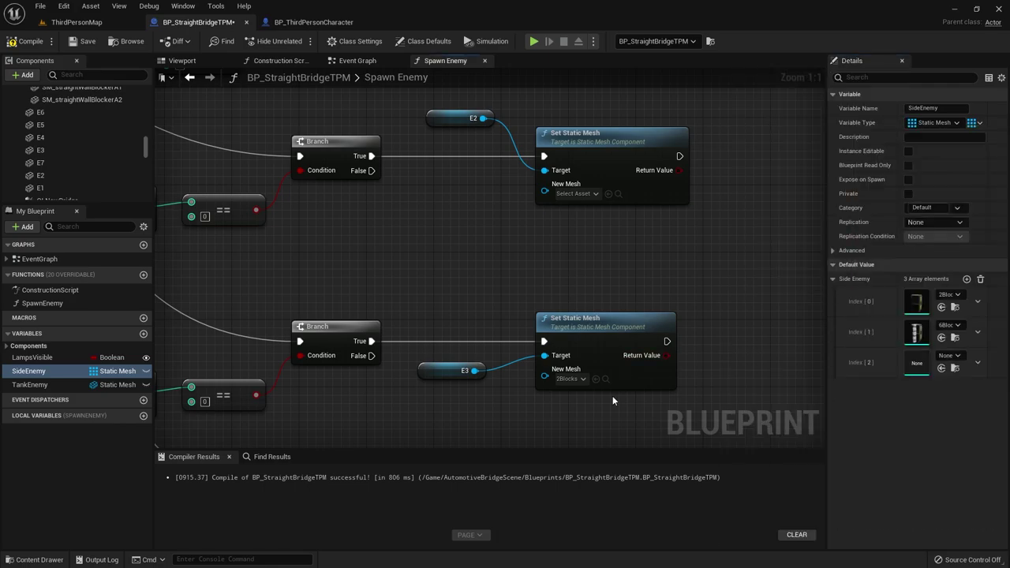
click(606, 379)
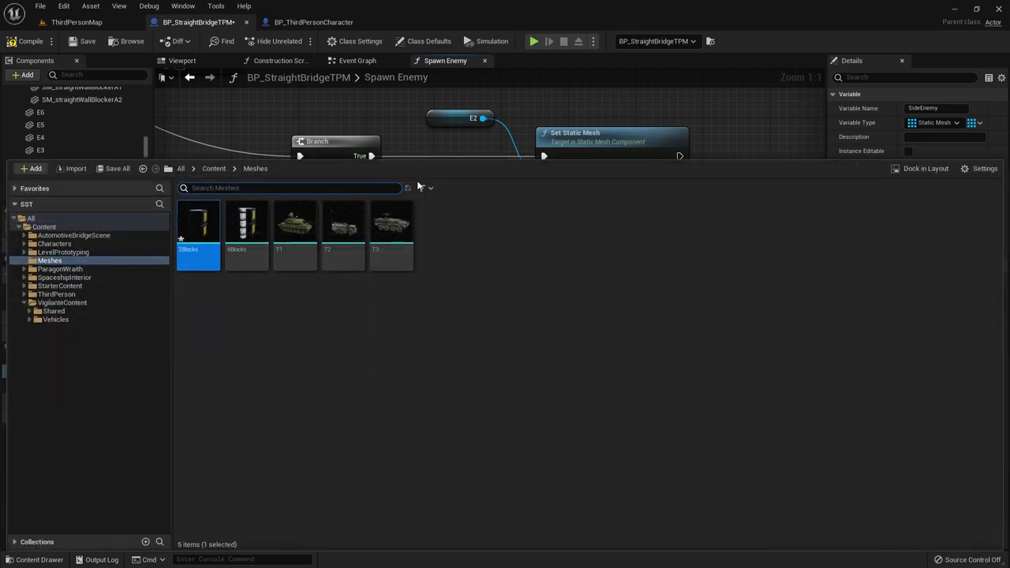
click(947, 355)
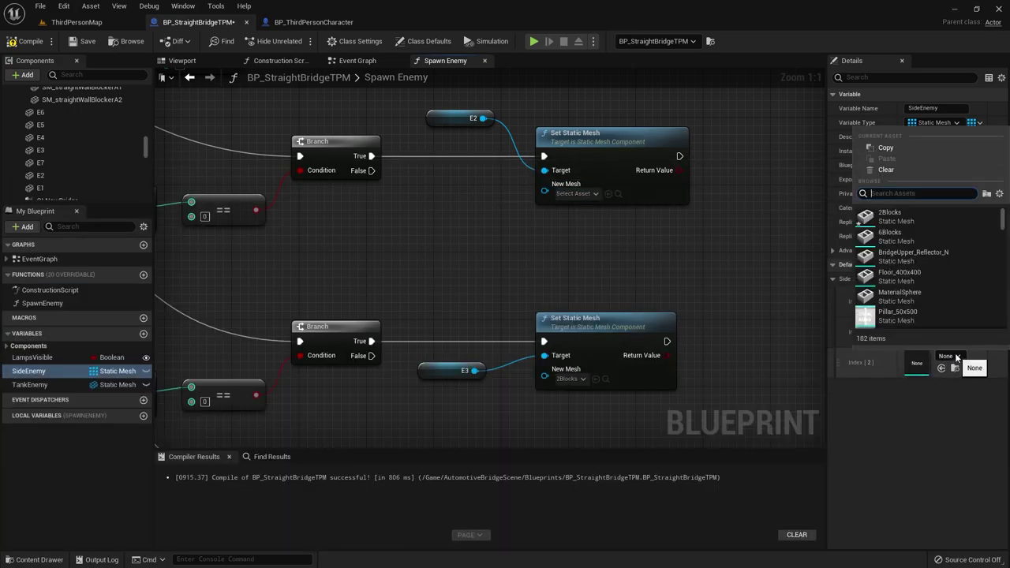
scroll(892, 312, down, 5)
scroll(889, 320, down, 5)
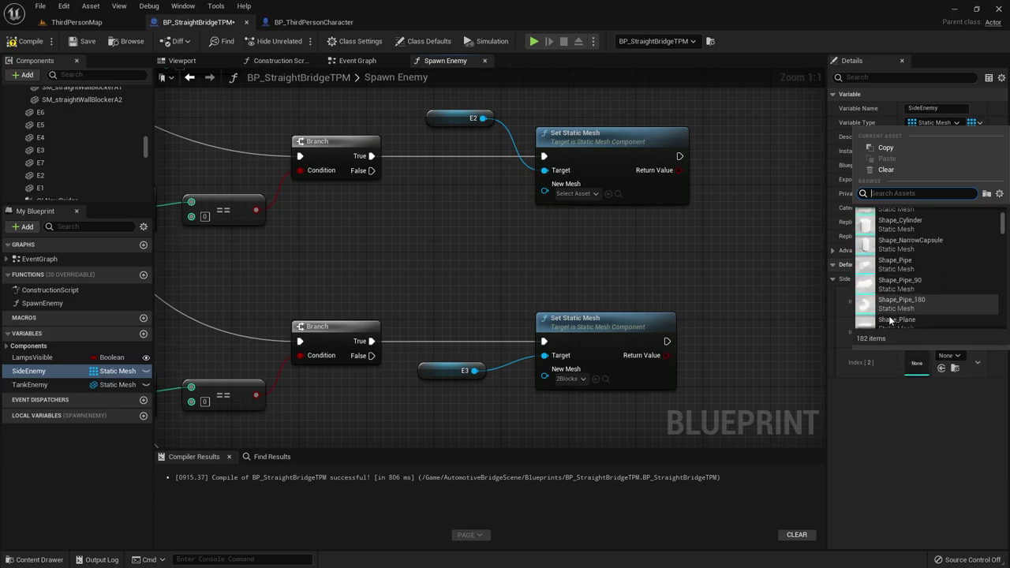
scroll(890, 315, down, 3)
scroll(890, 296, down, 3)
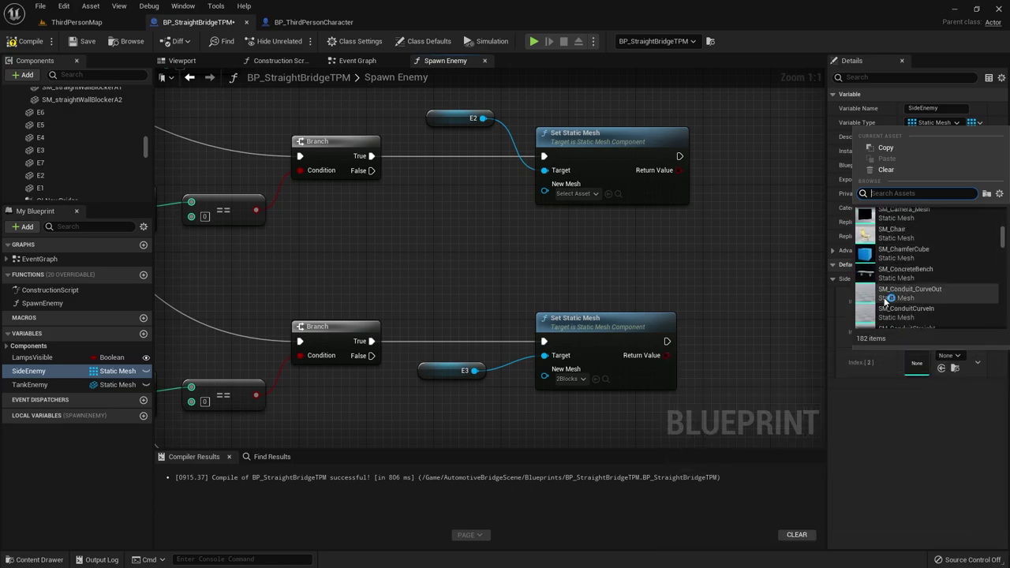
scroll(883, 300, down, 5)
scroll(884, 304, down, 3)
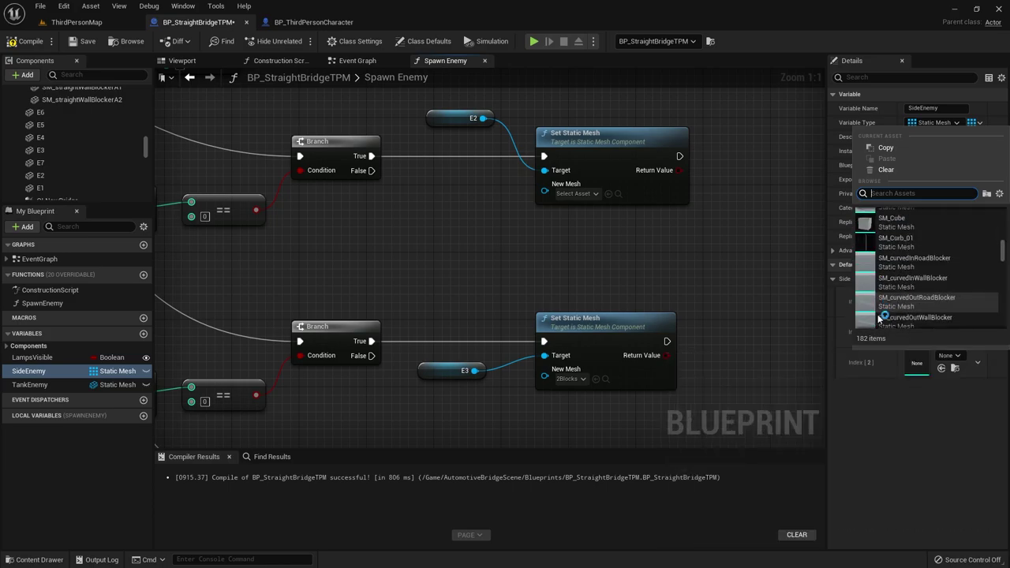
scroll(884, 304, down, 3)
scroll(880, 308, down, 2)
scroll(865, 331, down, 3)
click(893, 402)
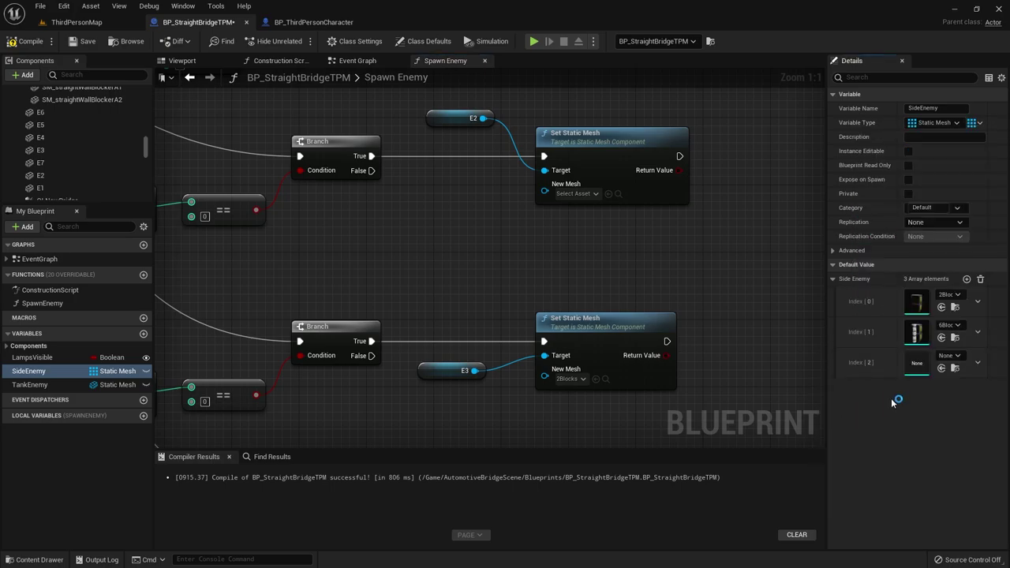
click(978, 364)
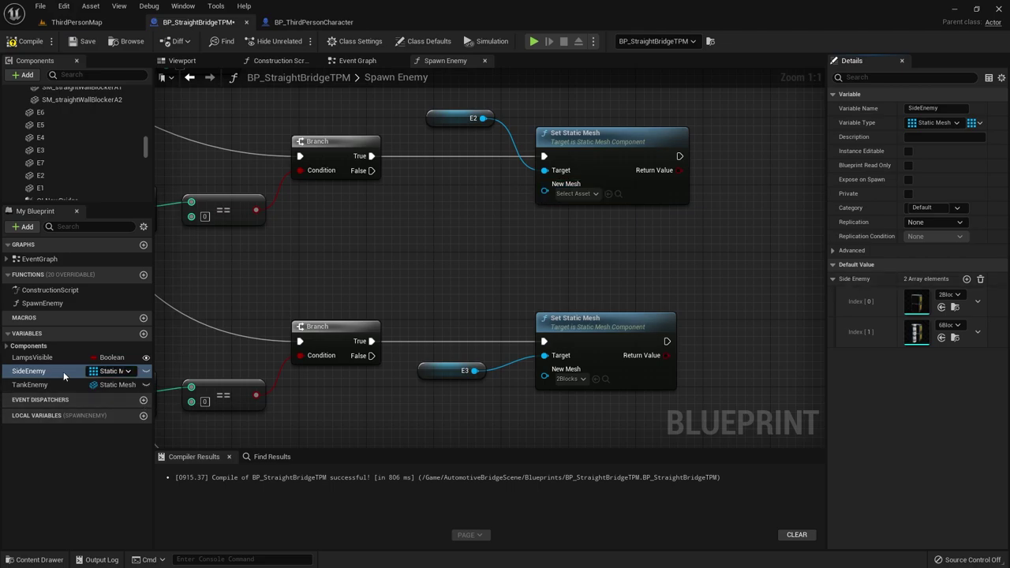
Step: Add a Side Enemy getter with a Random Array Item node feeding E2's Set Static Mesh
drag(32, 376, 364, 225)
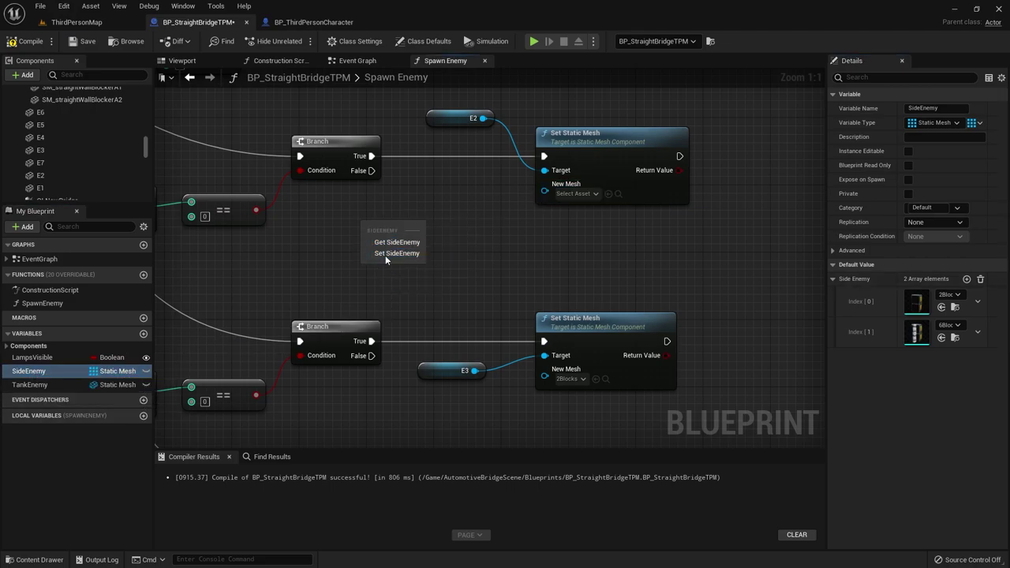
click(388, 243)
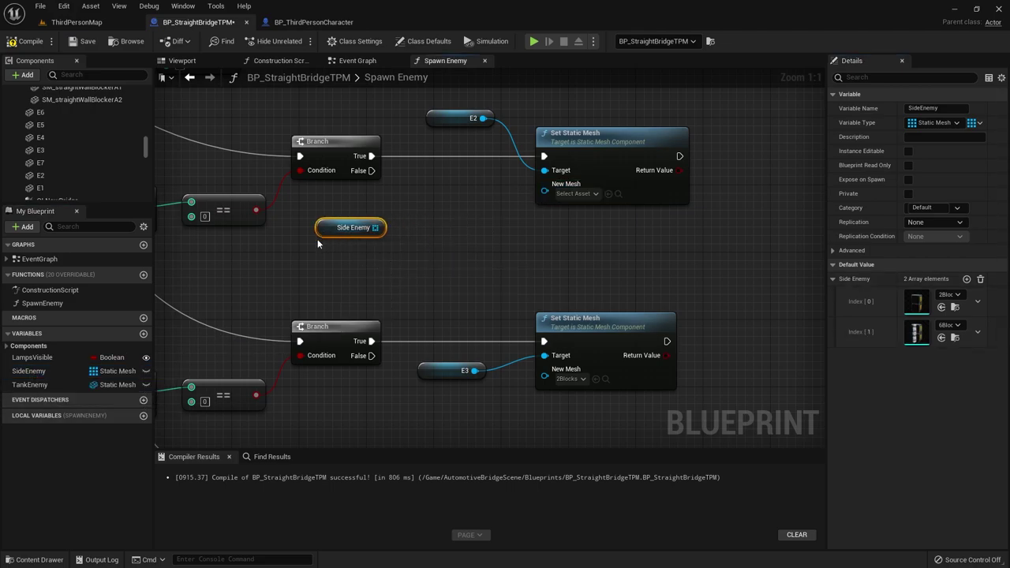
mouse_move(367, 241)
mouse_down()
mouse_move(389, 251)
mouse_move(412, 241)
mouse_up()
text(rando)
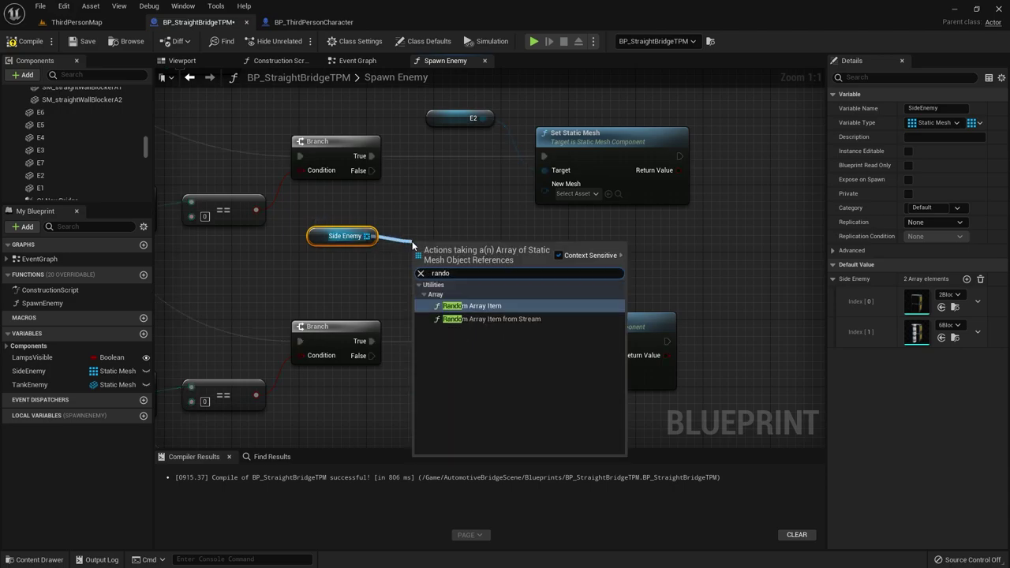
key(Return)
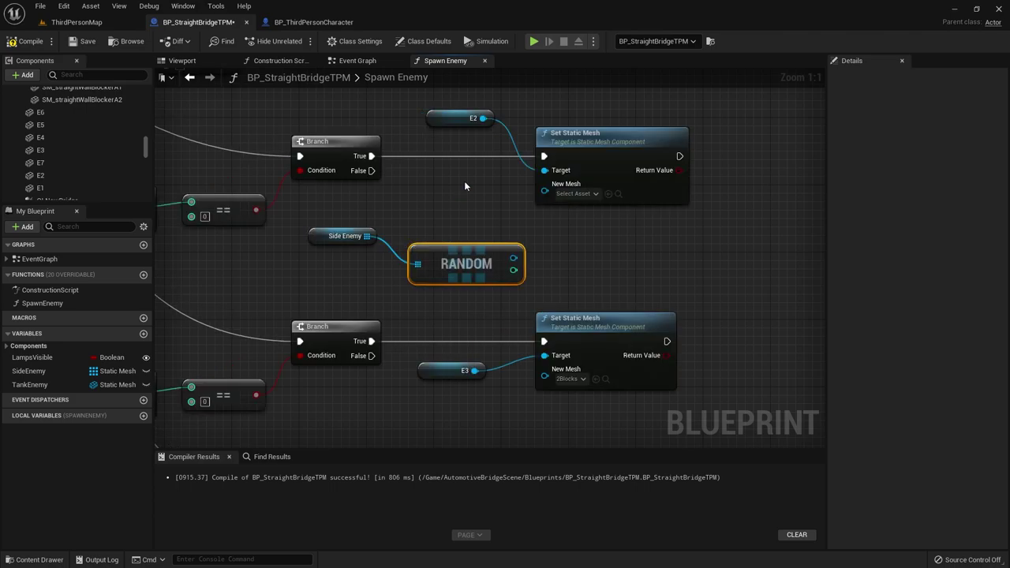
drag(464, 263, 448, 239)
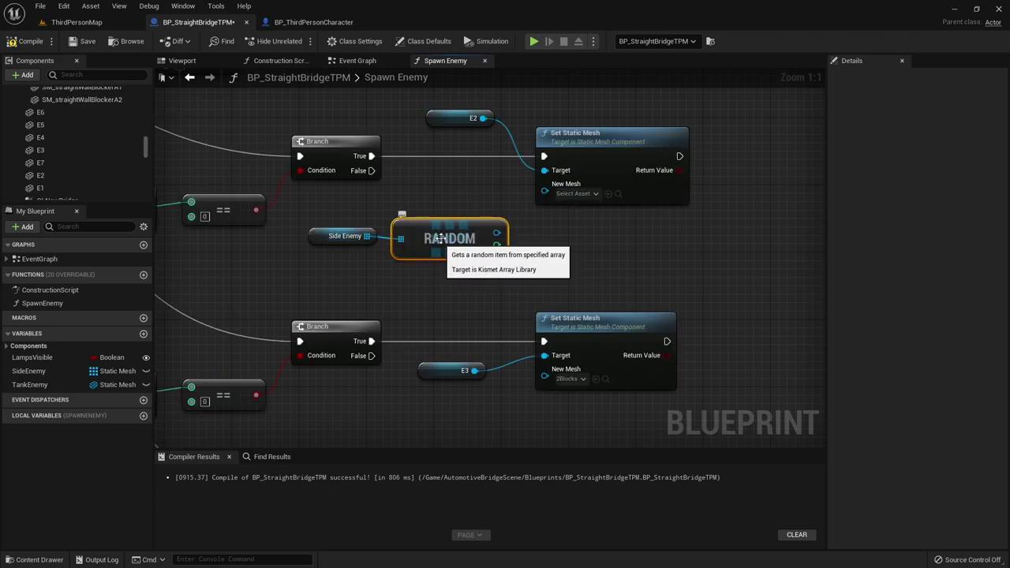
click(343, 236)
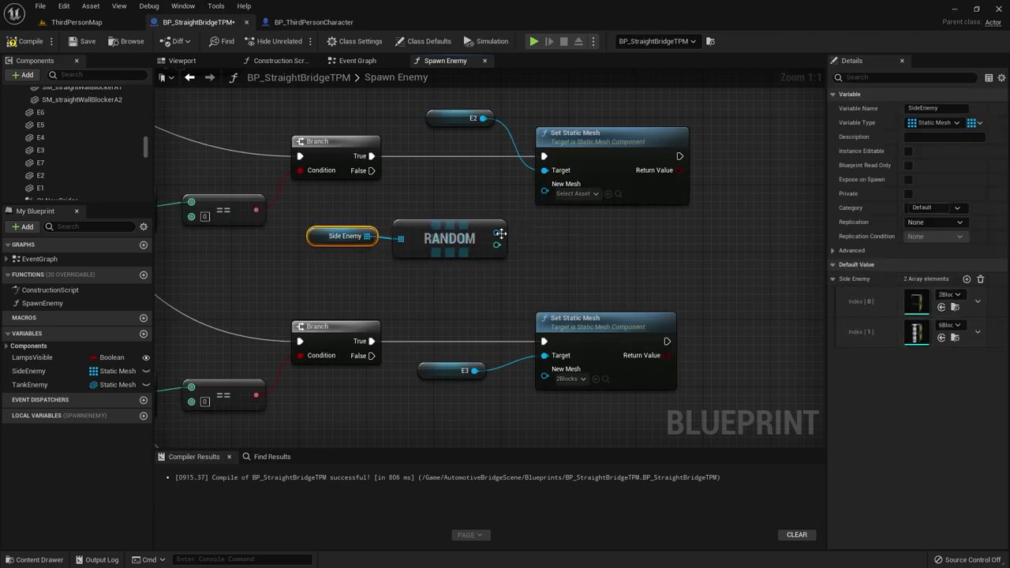
drag(496, 233, 545, 184)
Step: Rewire the RANDOM mesh from E2 to E1's Set Static Mesh and rearrange the nodes
scroll(388, 258, down, 2)
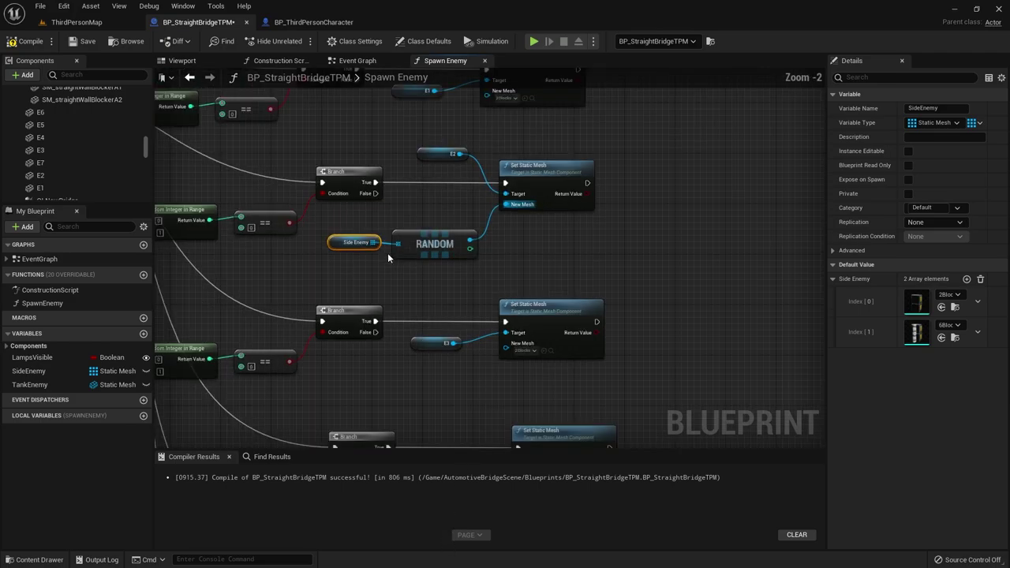
drag(328, 228, 394, 254)
right_drag(443, 187, 482, 314)
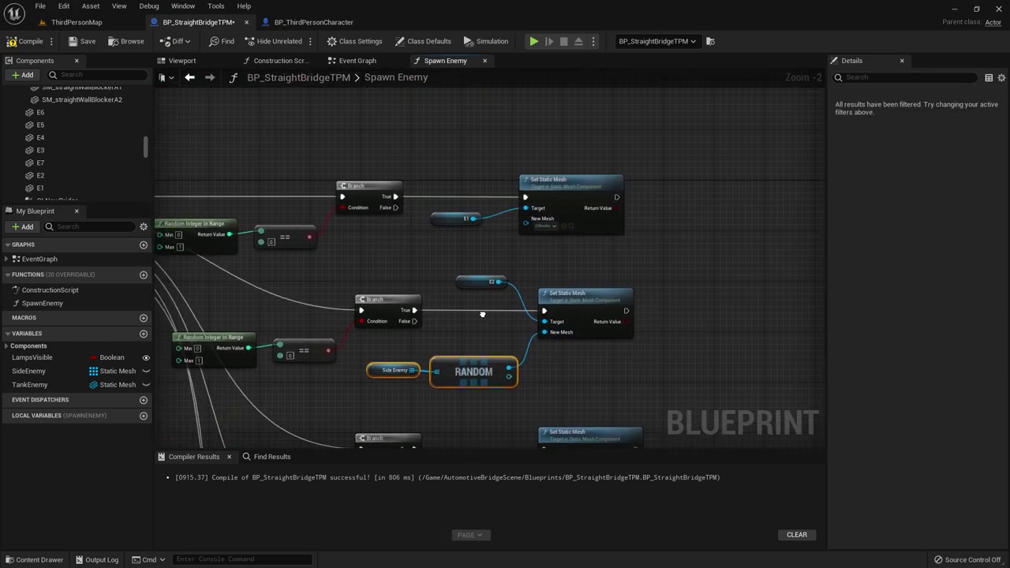
alt+click(544, 335)
drag(512, 376, 527, 227)
drag(480, 374, 482, 148)
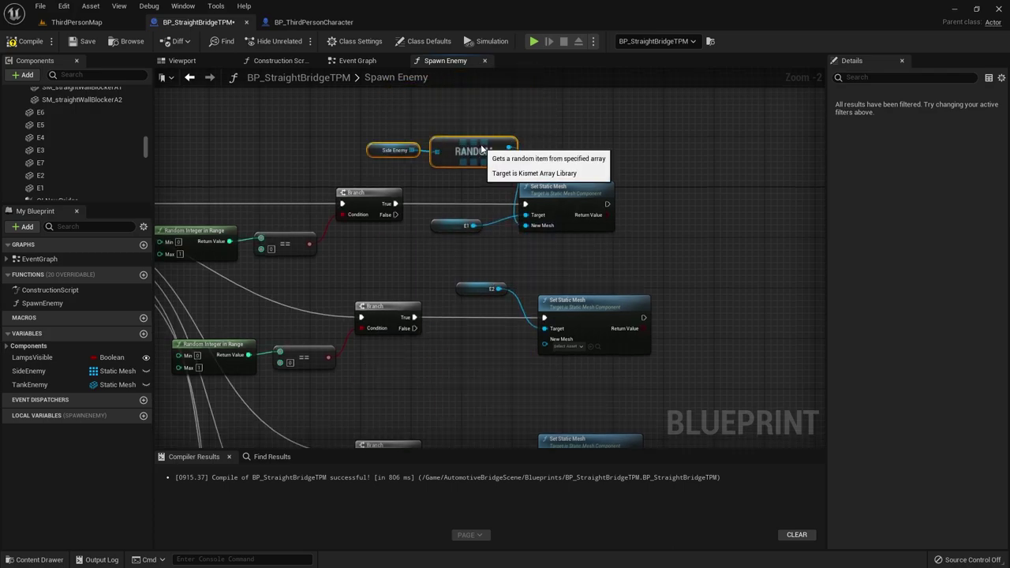
drag(454, 229, 483, 129)
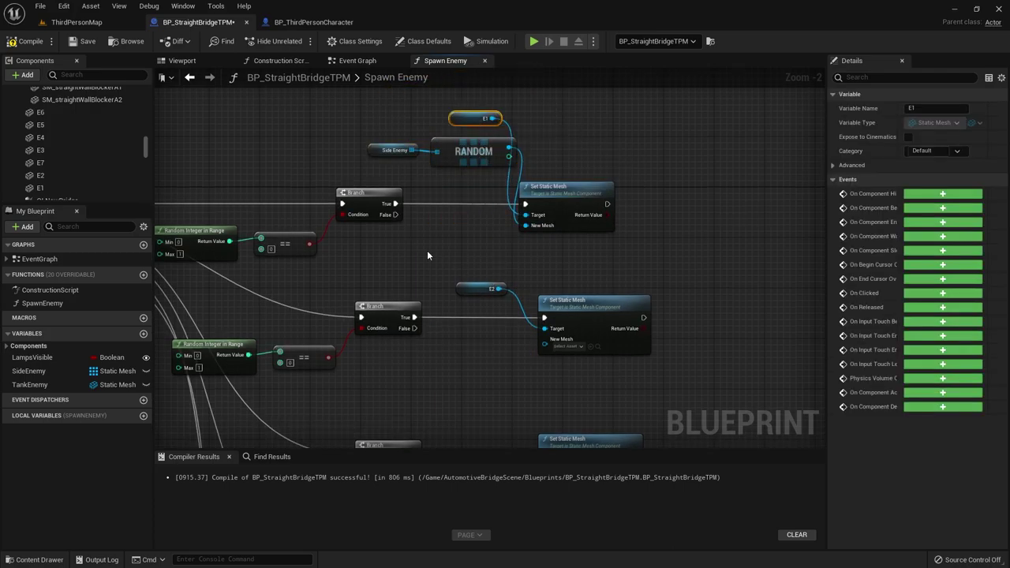
drag(372, 138, 516, 167)
drag(474, 140, 474, 222)
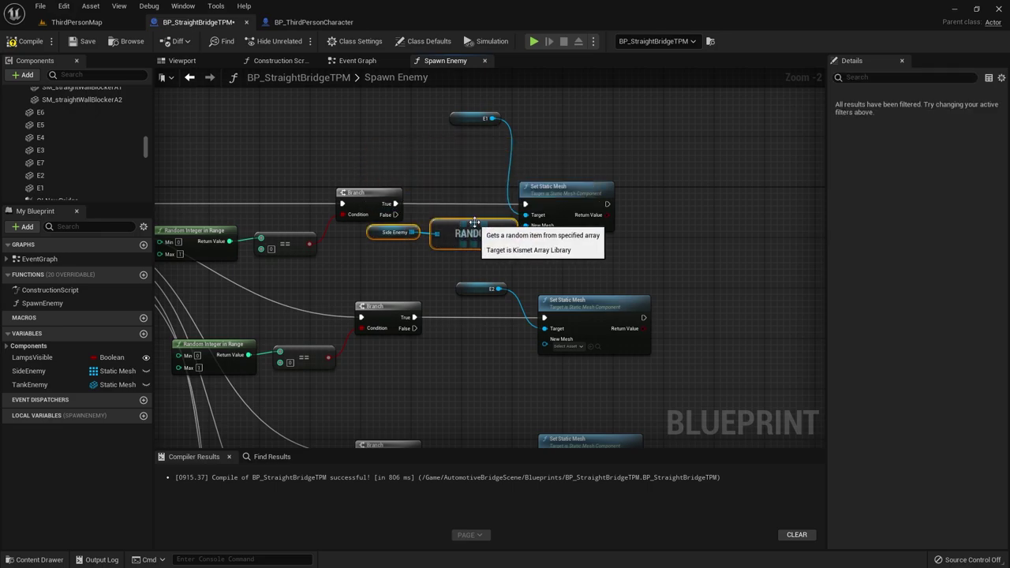
scroll(474, 223, up, 2)
right_drag(441, 196, 432, 238)
drag(452, 121, 455, 213)
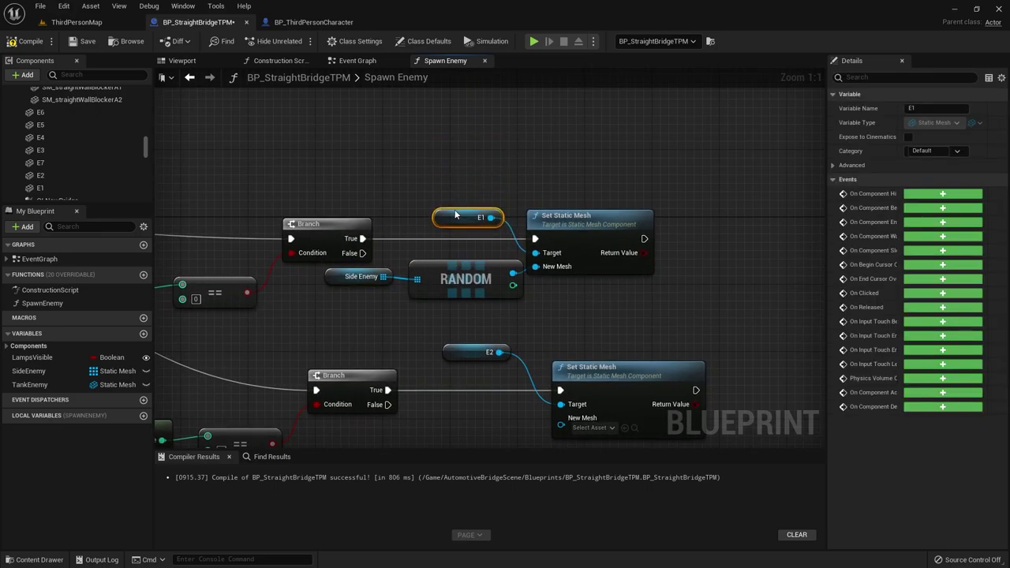
click(398, 341)
Step: Paste a Side Enemy + RANDOM copy beside E6's Set Static Mesh and save the blueprint
right_drag(398, 341, 359, 189)
scroll(364, 204, down, 2)
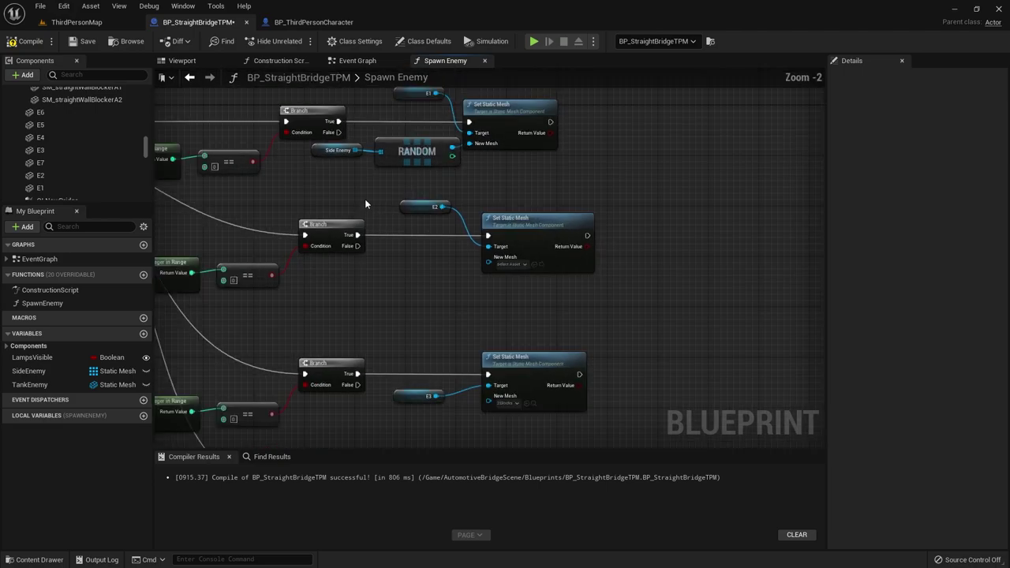
right_drag(386, 319, 441, 259)
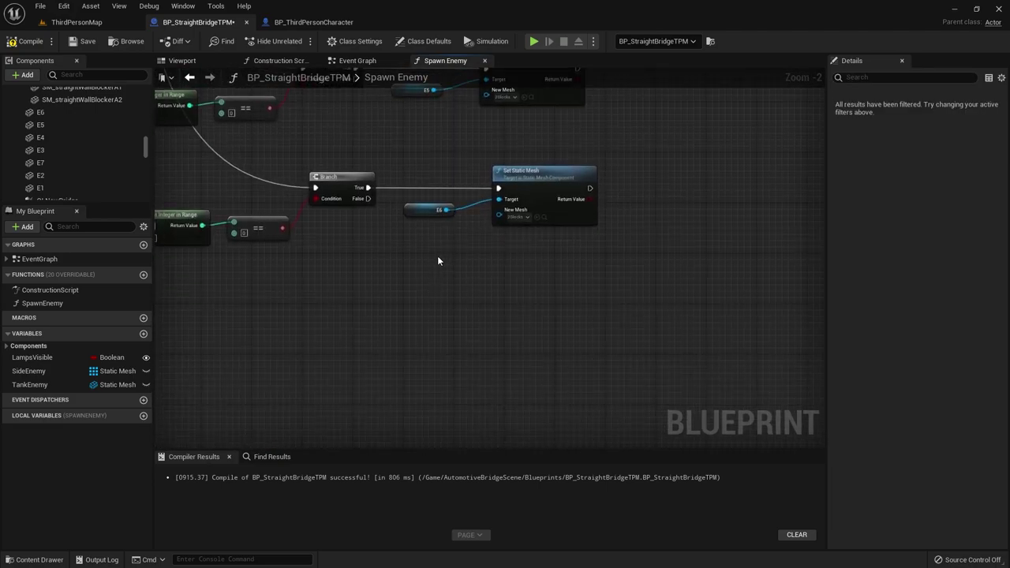
key(ctrl+v)
mouse_move(530, 261)
mouse_down()
mouse_move(454, 261)
mouse_move(499, 210)
mouse_up()
drag(421, 206, 440, 161)
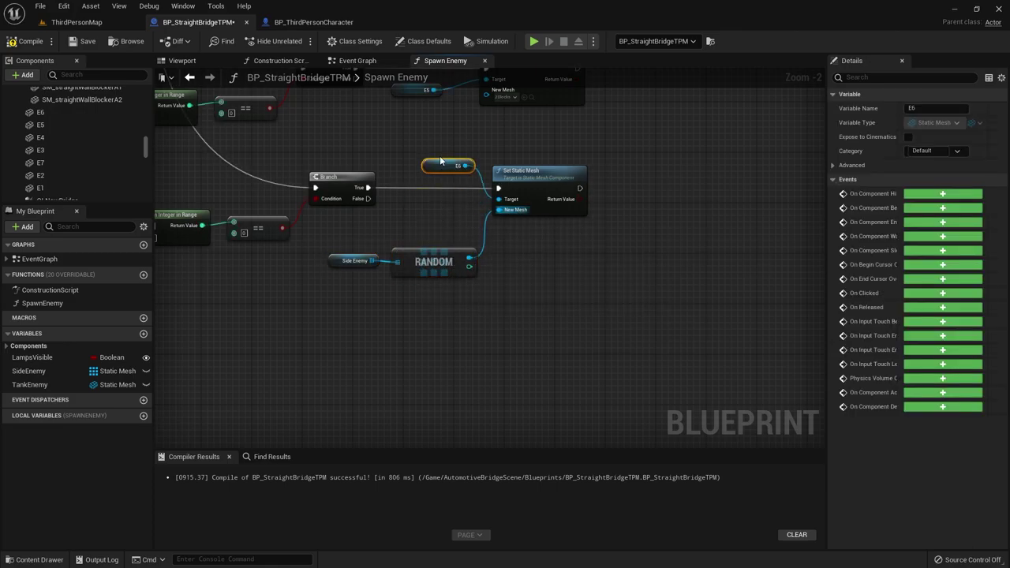
drag(352, 266, 353, 241)
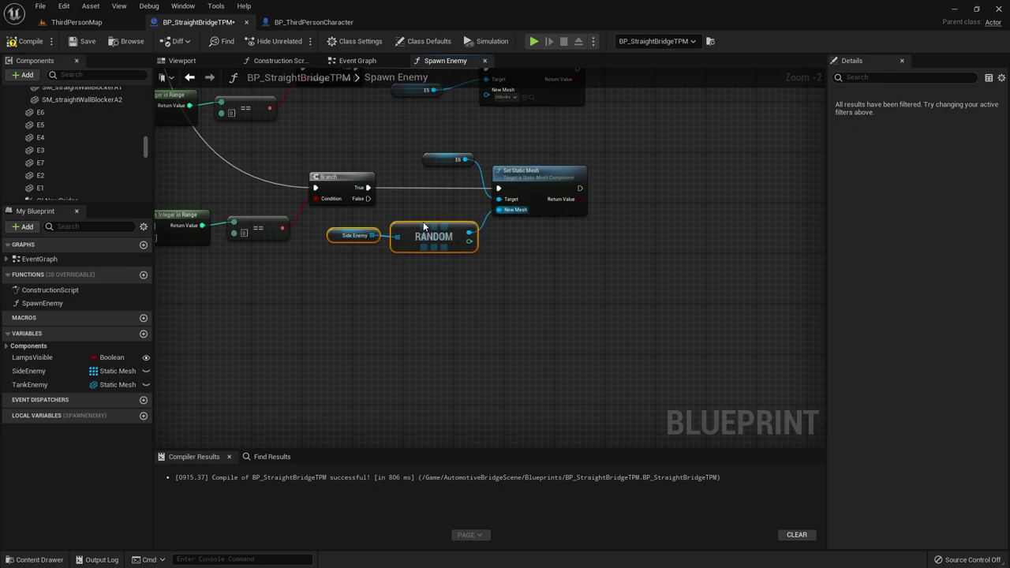
click(353, 240)
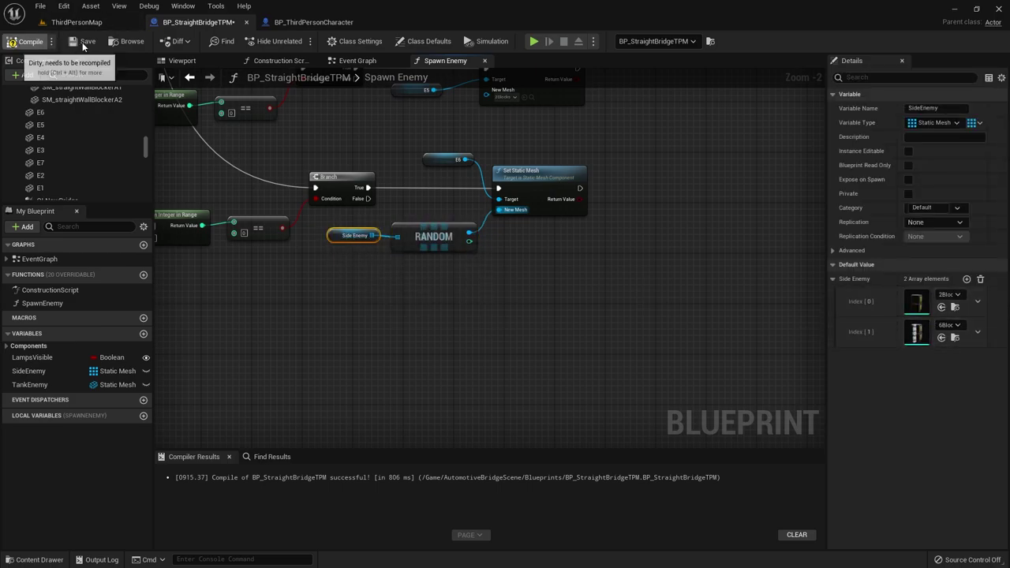
click(82, 42)
click(78, 26)
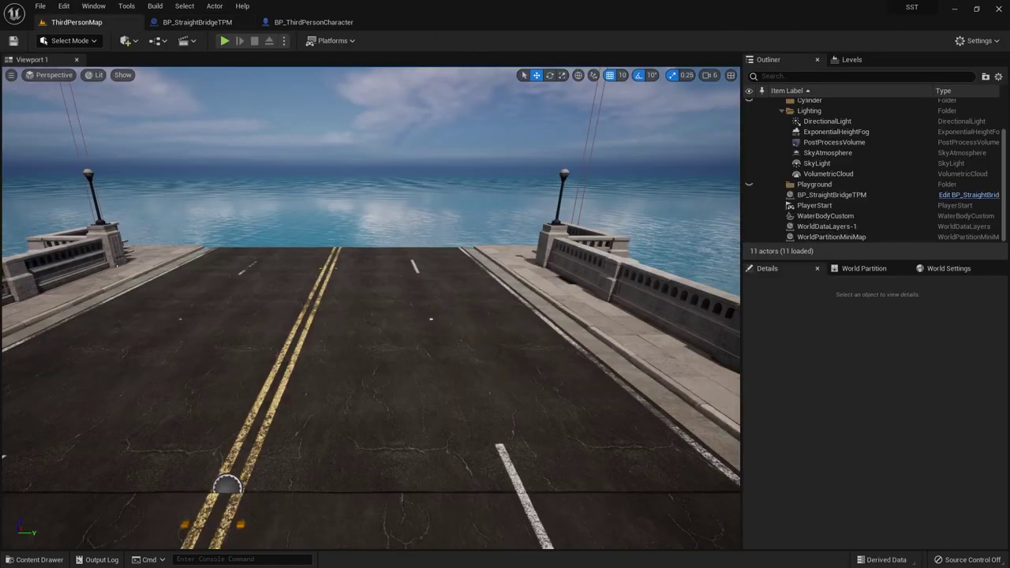
Step: Play-test the level, eject to fly over the bridge's crate stacks, then return to BP_StraightBridgeTPM
click(224, 41)
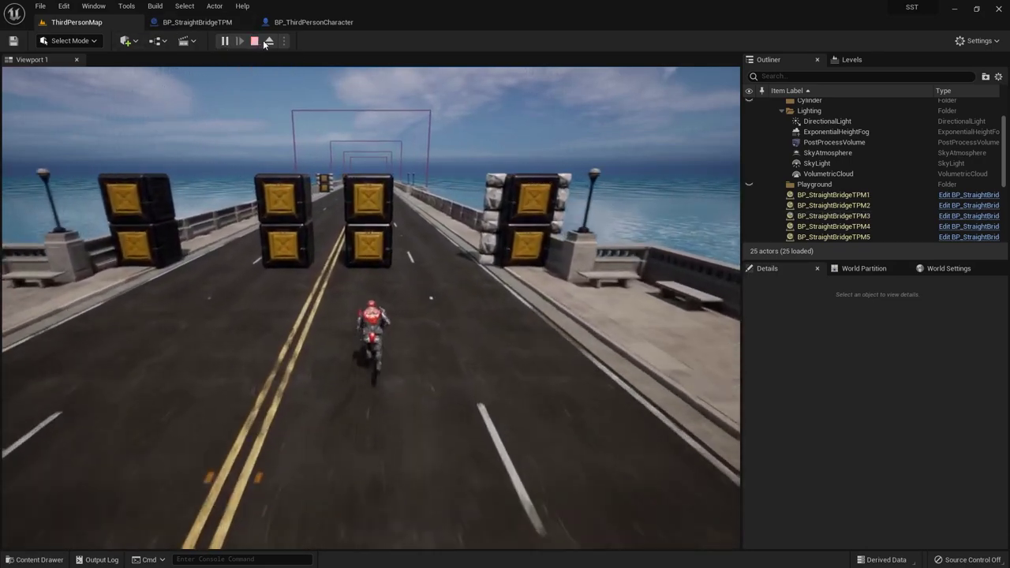
click(269, 41)
right_drag(371, 308, 371, 308)
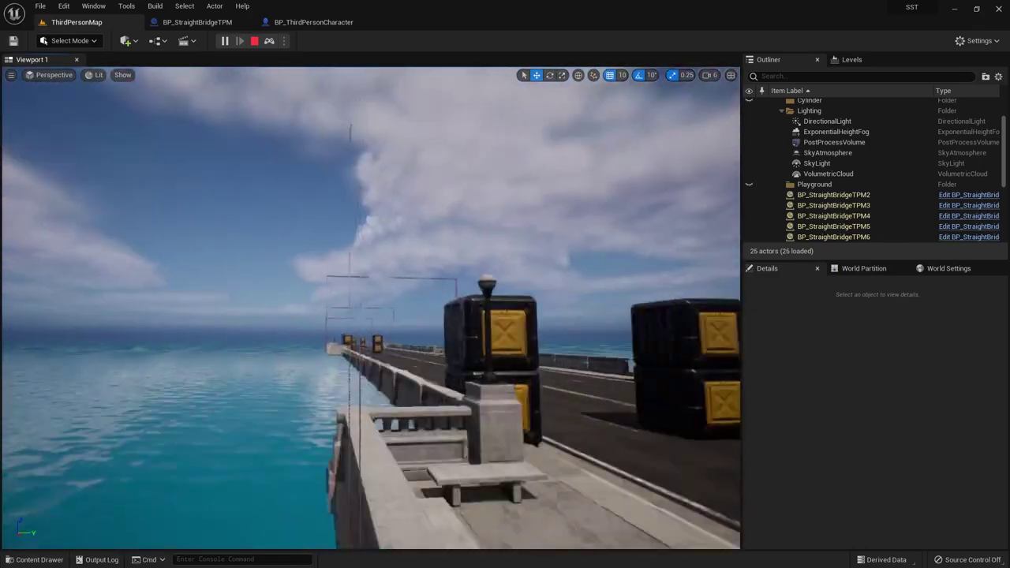
right_drag(340, 143, 340, 144)
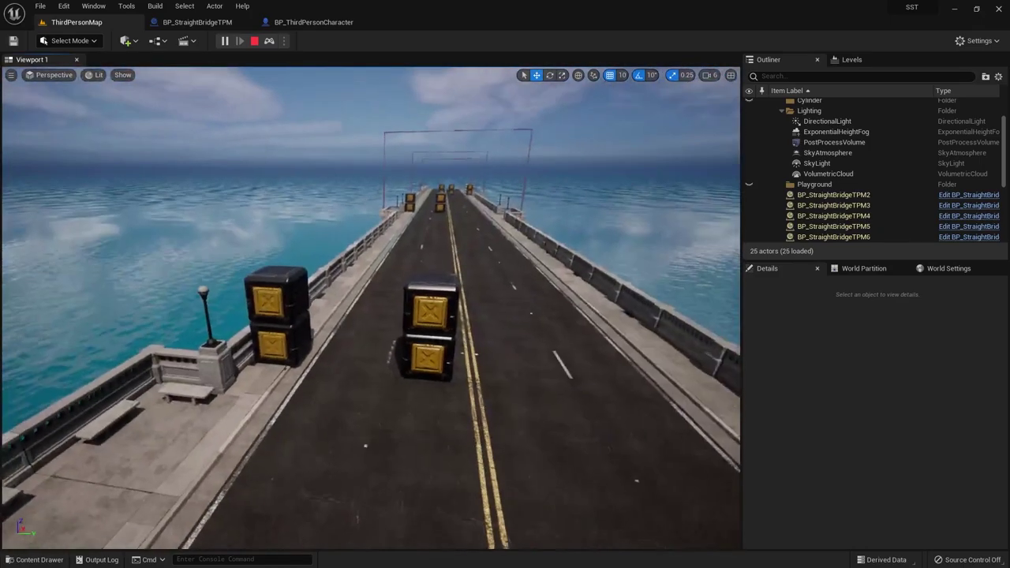
key(Escape)
click(201, 22)
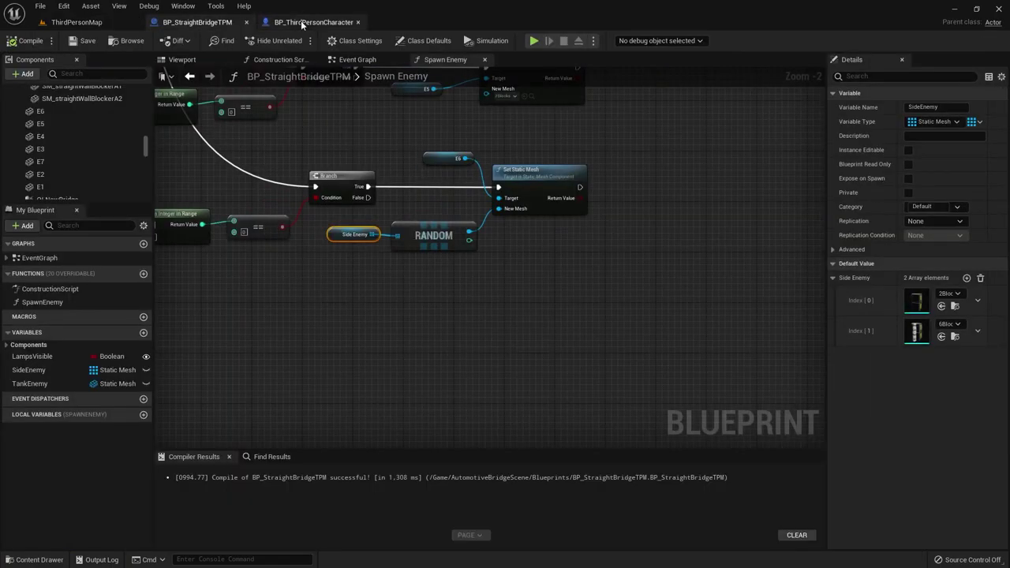
Step: Change the TankEnemy variable's container type to Array
right_drag(470, 221, 430, 241)
click(29, 384)
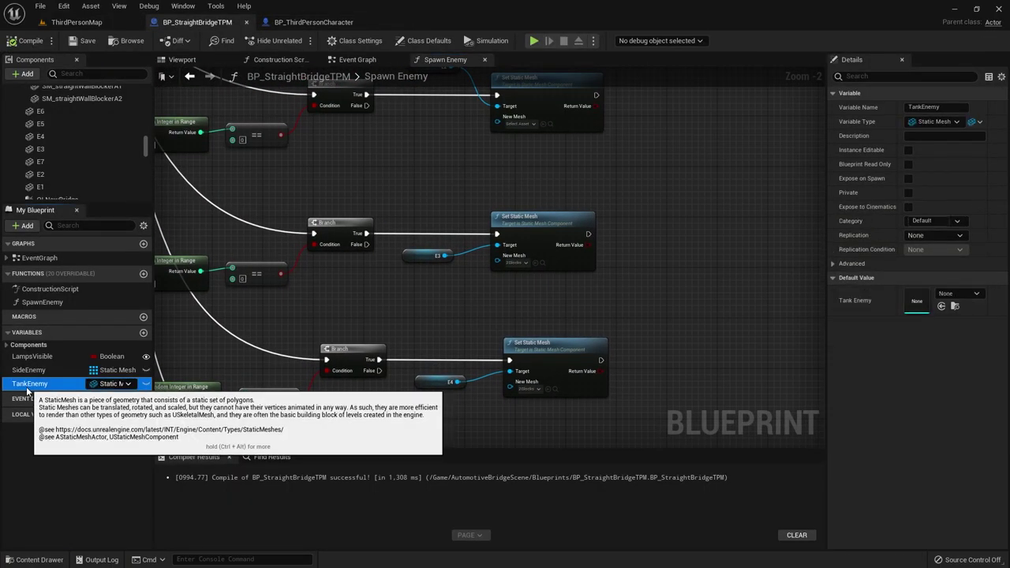
click(973, 122)
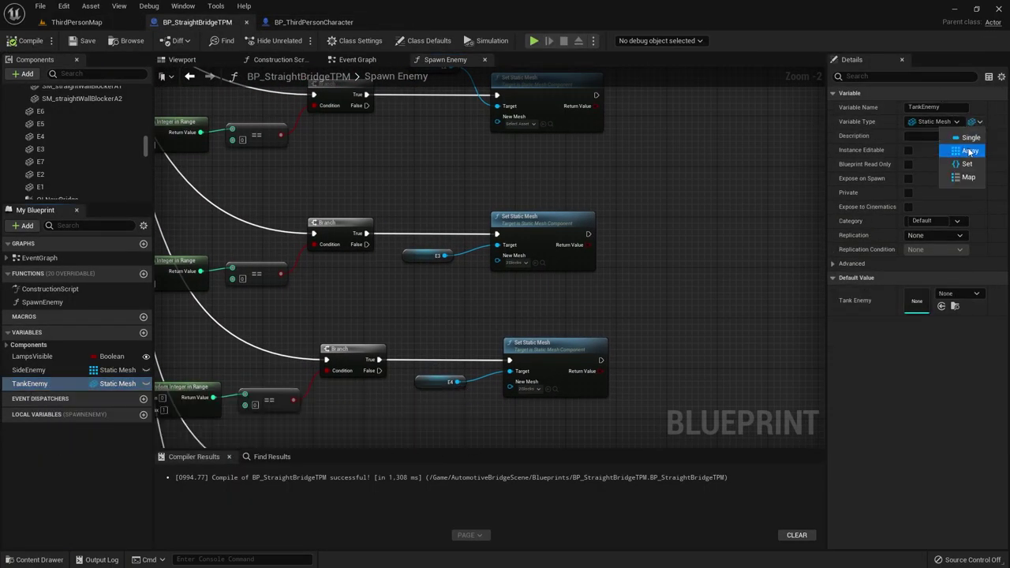
click(970, 151)
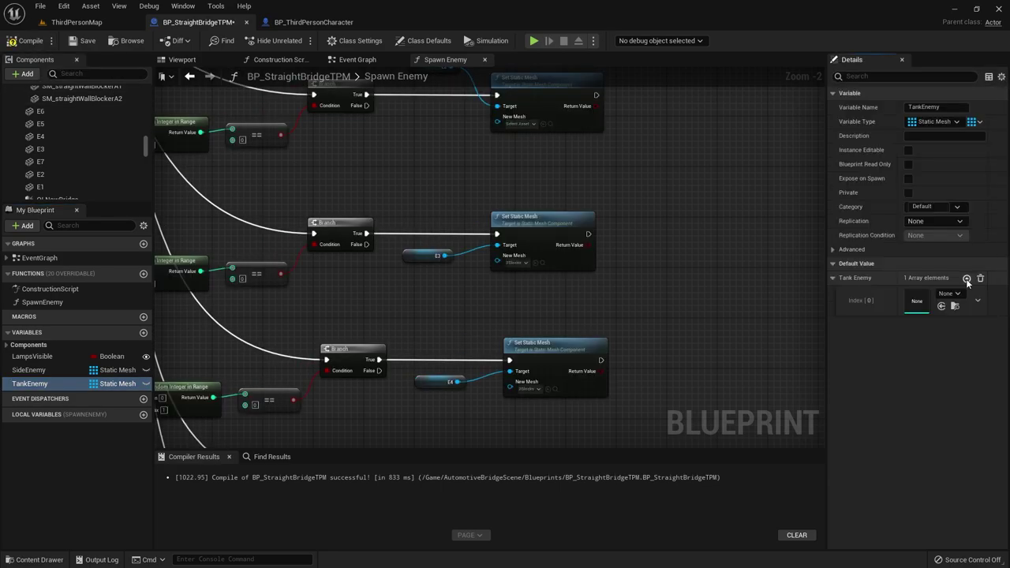
Step: Fill TankEnemy's three default elements with the T1, T2 and T3 tank meshes
key(ctrl+space)
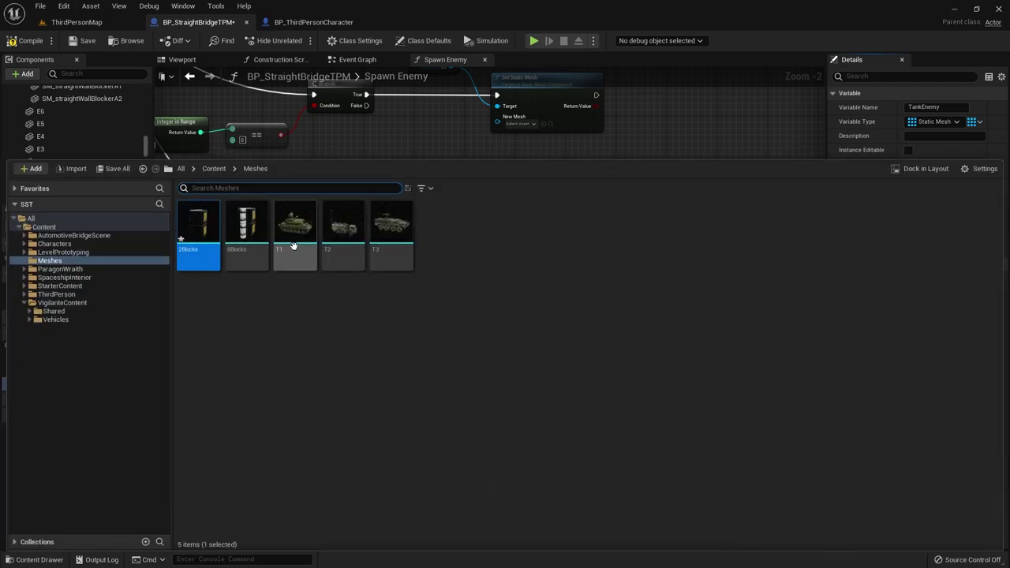
click(947, 293)
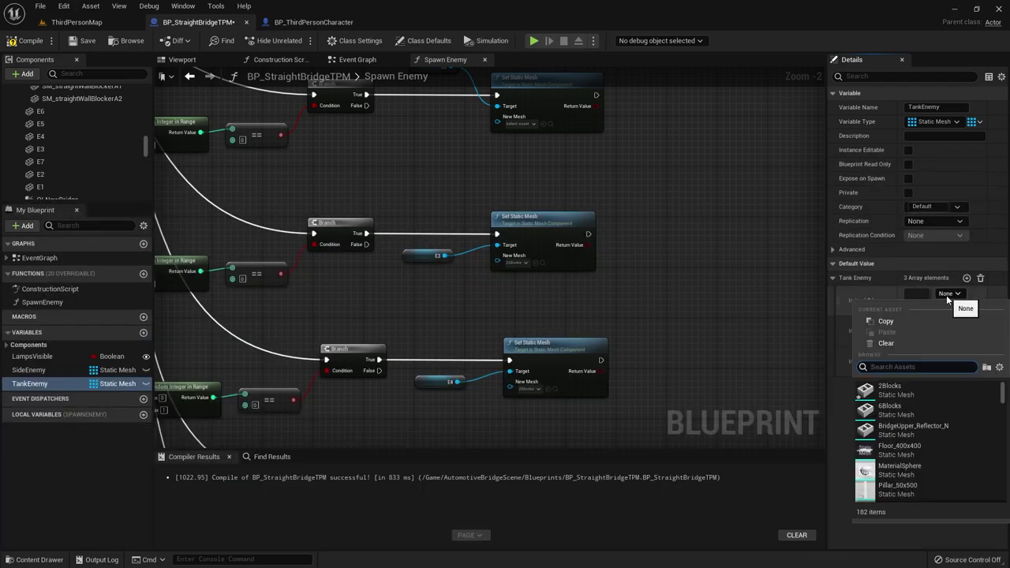
text(t1)
click(914, 384)
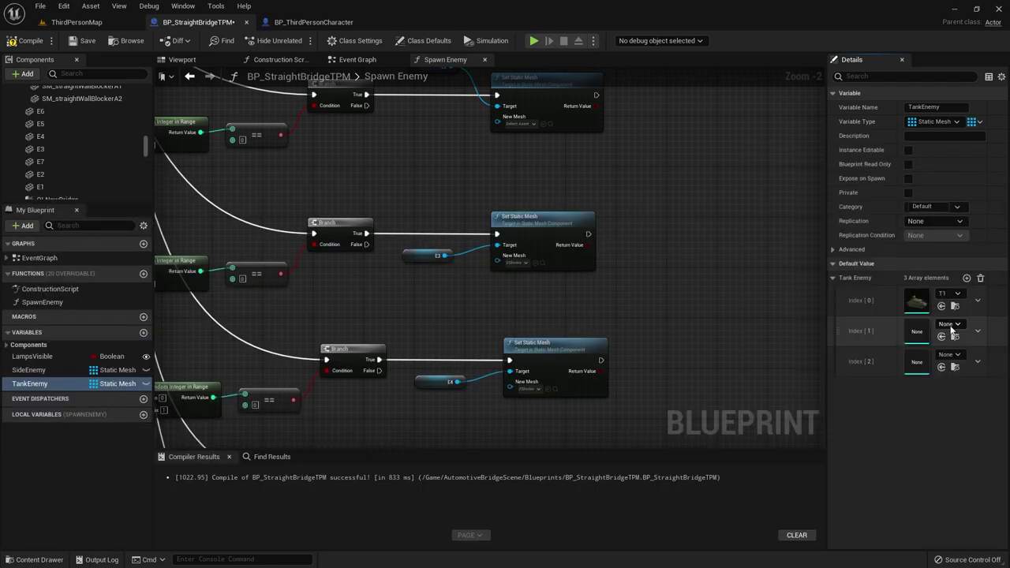
click(948, 325)
key(BackSpace)
key(BackSpace)
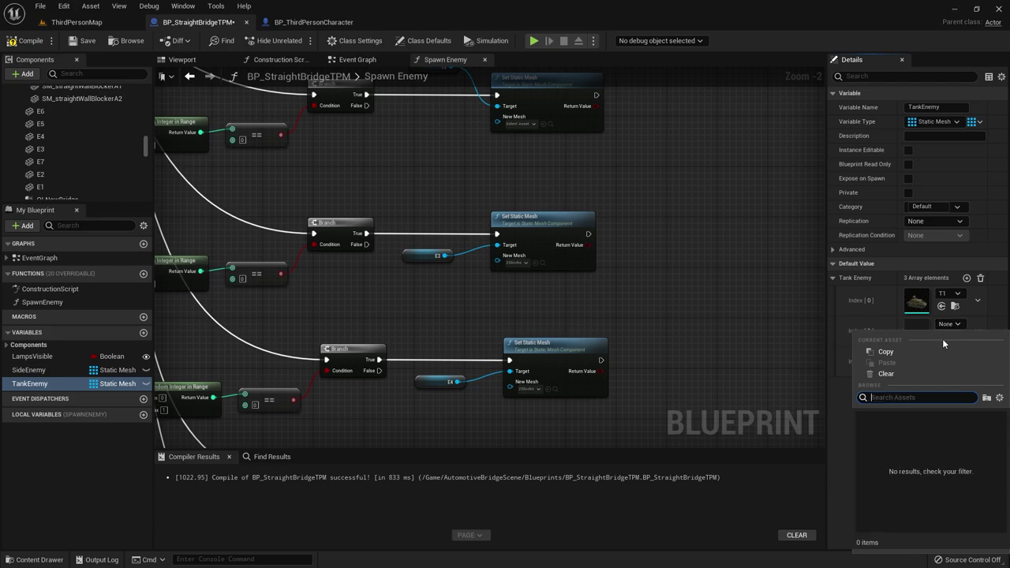
text(t2)
click(917, 427)
click(949, 355)
text(t3)
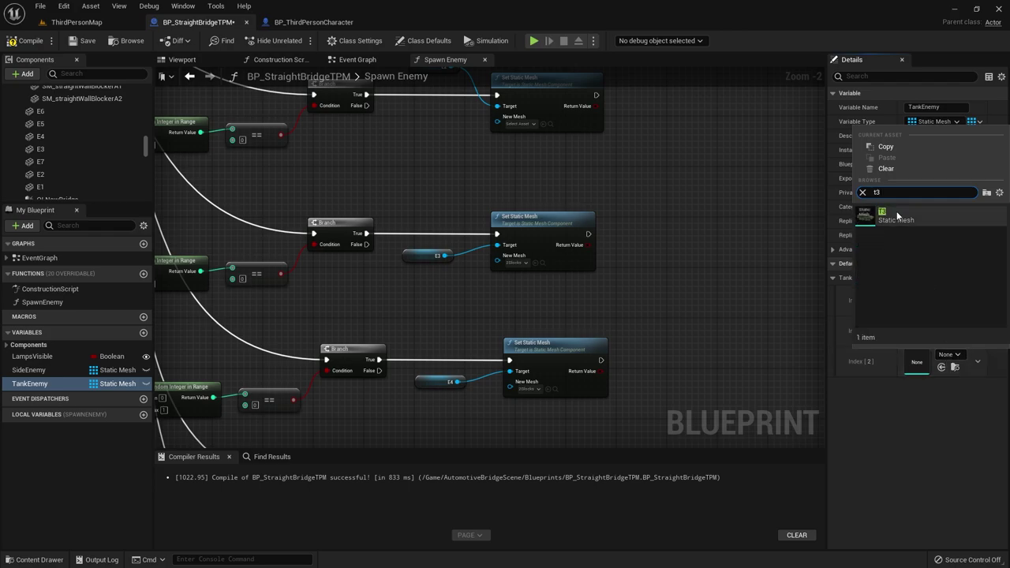
click(884, 219)
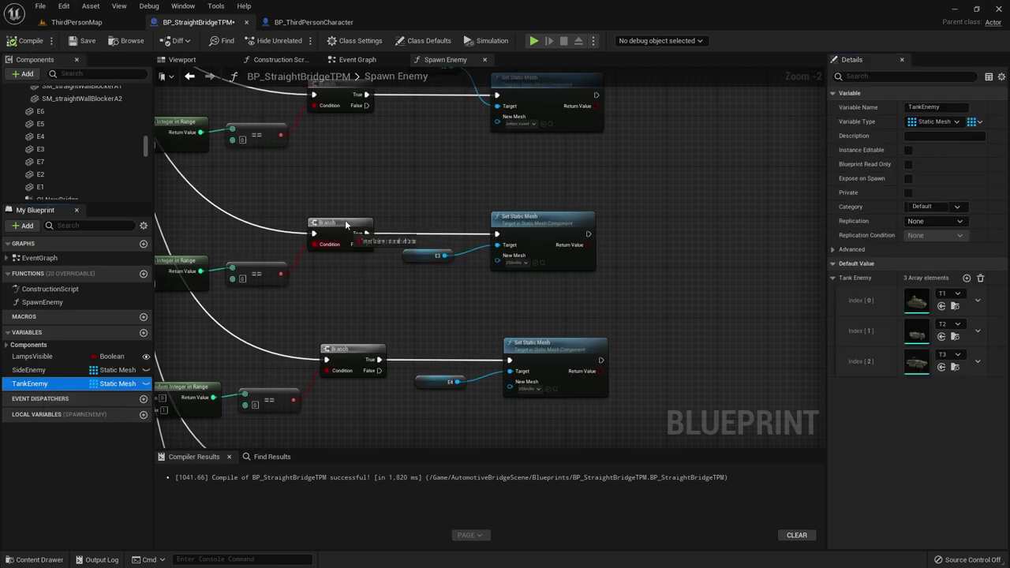
Step: Add a Tank Enemy getter with a Random array item node and wire it into E2's Set Static Mesh
mouse_move(361, 169)
mouse_down()
mouse_move(365, 179)
mouse_move(422, 164)
mouse_move(414, 161)
mouse_up()
click(383, 185)
text(random)
key(Return)
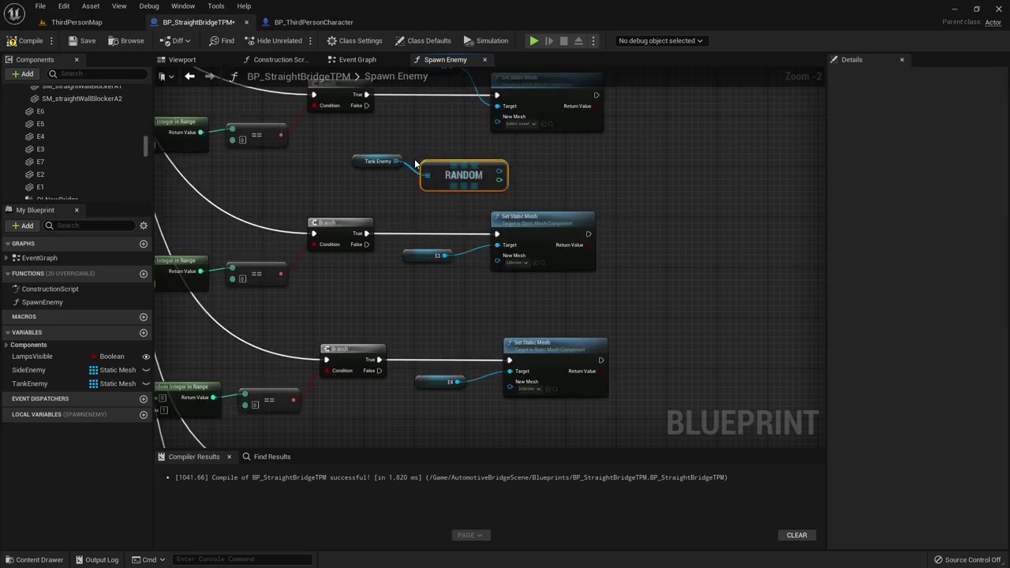
right_drag(411, 165, 405, 302)
drag(496, 308, 493, 267)
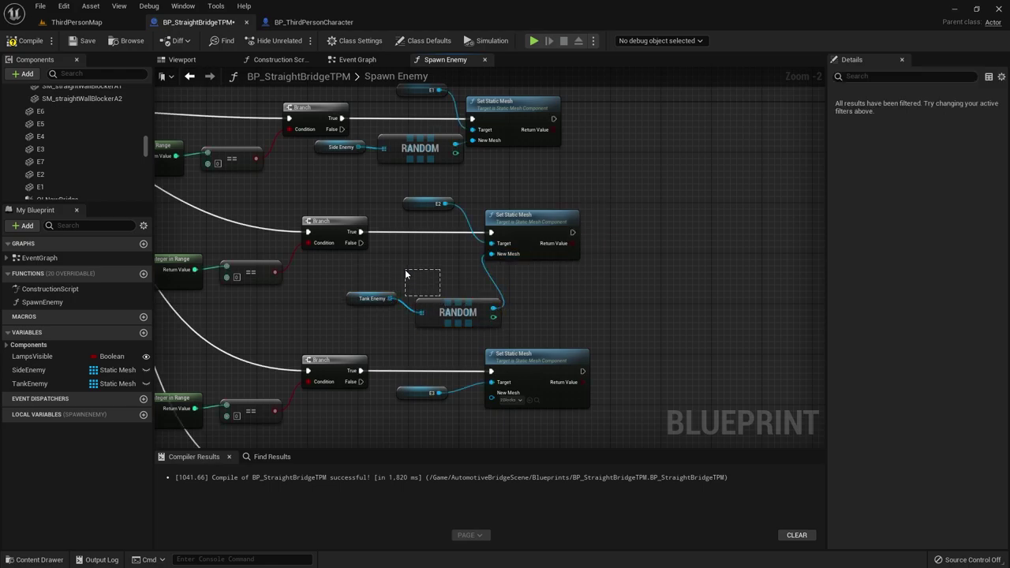
drag(458, 313, 419, 294)
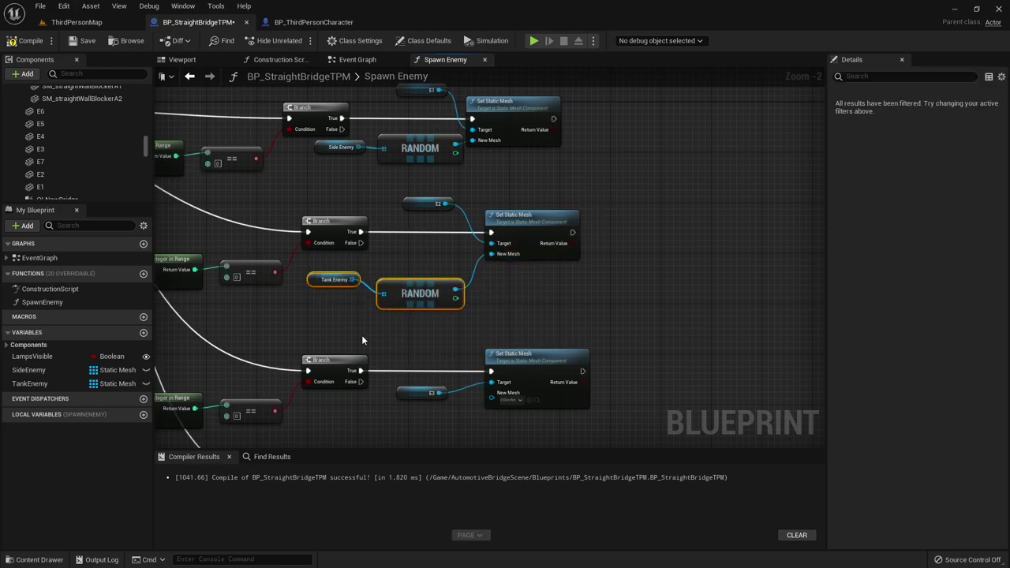
Step: Copy the Tank Enemy and RANDOM pair and feed its random mesh into E3's setter
click(344, 298)
right_drag(326, 246, 348, 134)
scroll(301, 146, up, 2)
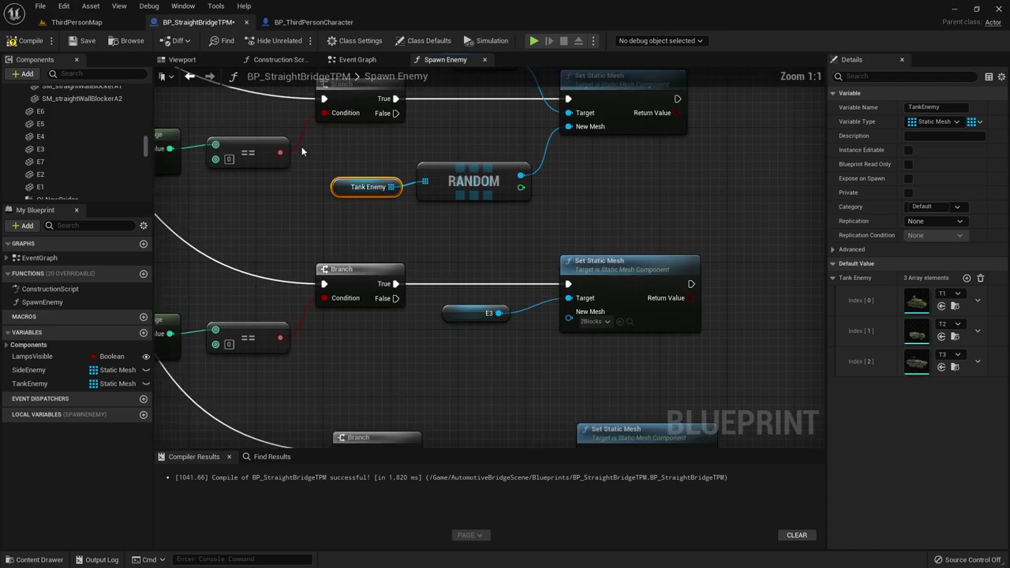
ctrl+click(474, 180)
right_drag(442, 363, 441, 302)
drag(462, 254, 478, 193)
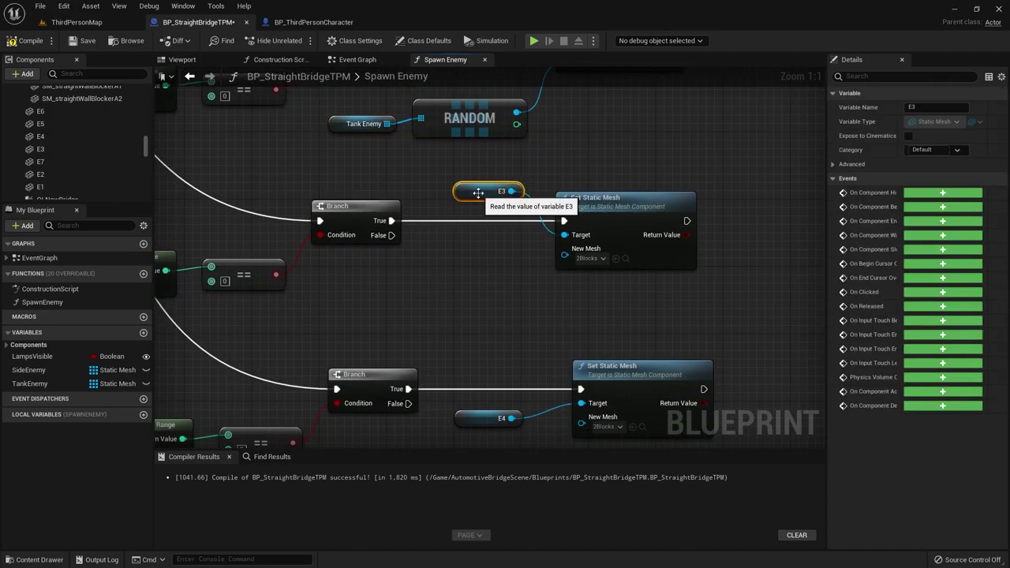
drag(323, 94, 449, 140)
key(ctrl+c)
key(ctrl+v)
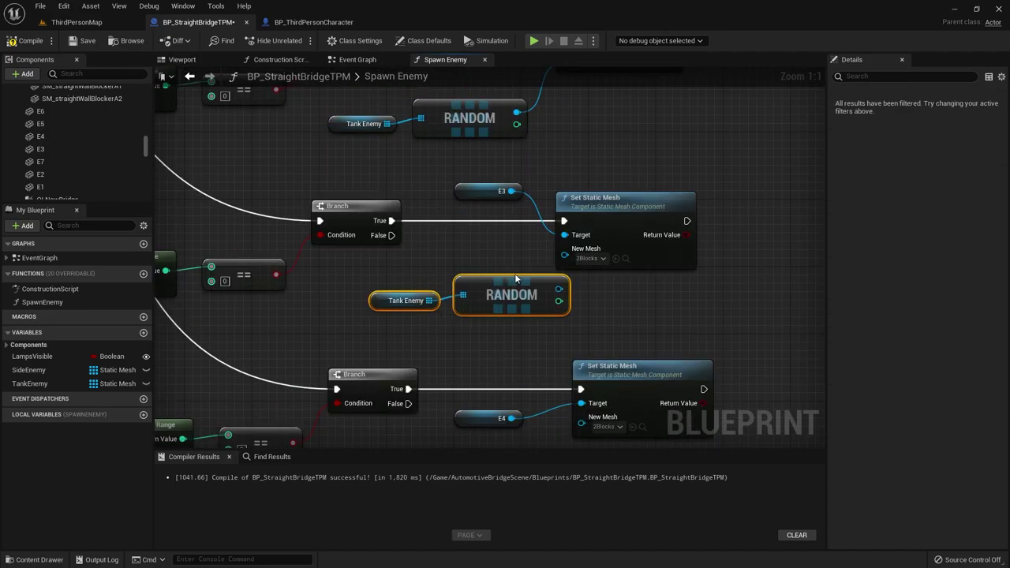
drag(475, 279, 425, 290)
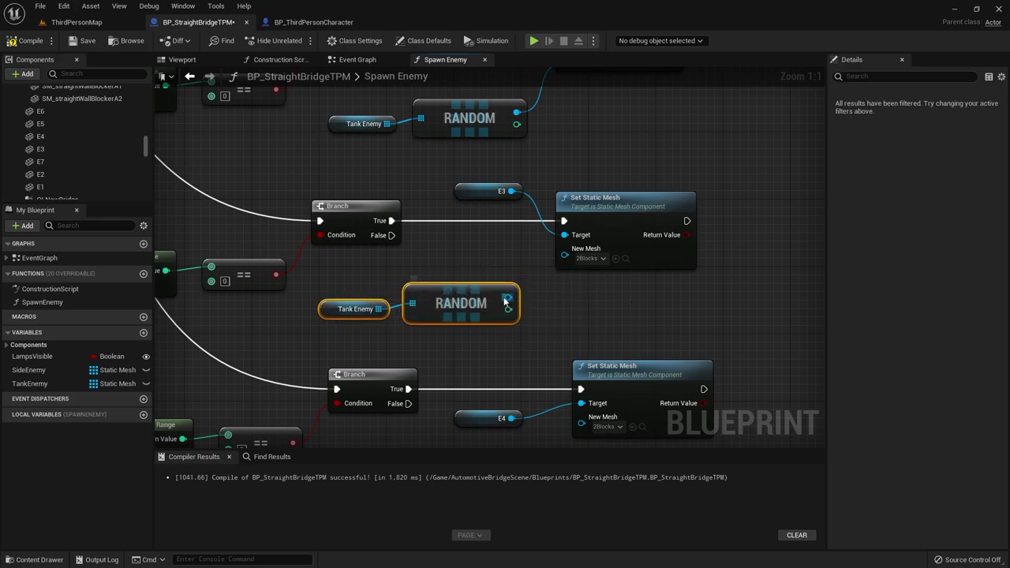
drag(507, 297, 564, 255)
Step: Paste another Tank Enemy and RANDOM pair and connect it to E4's new mesh
right_drag(544, 359, 552, 174)
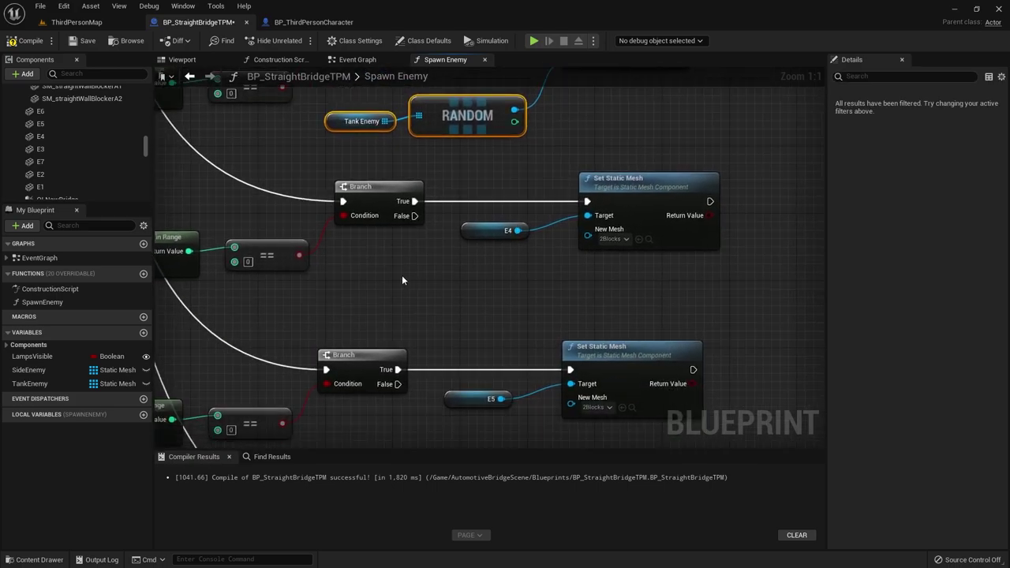
key(ctrl+v)
drag(515, 277, 529, 277)
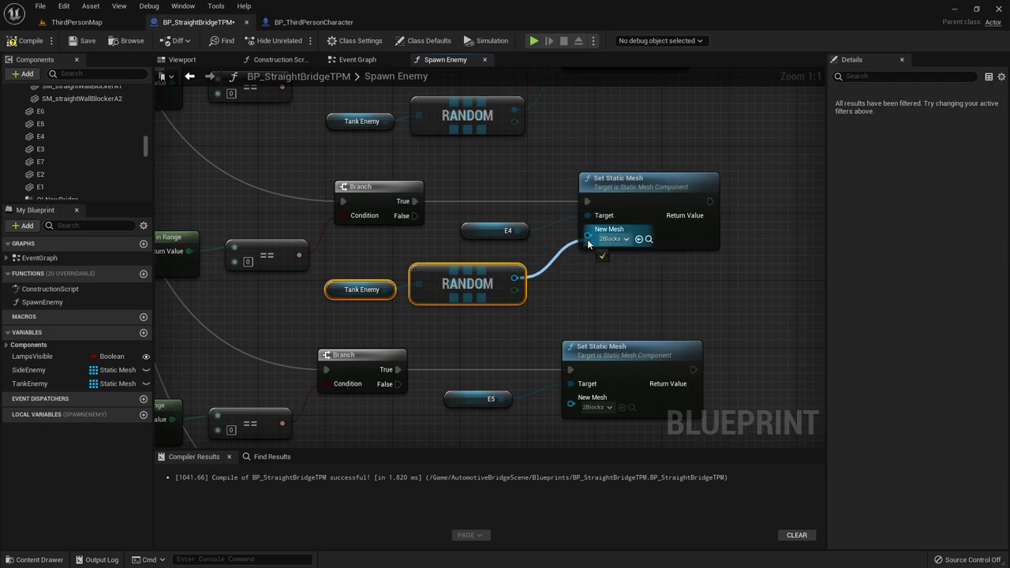
drag(587, 239, 588, 239)
Step: Paste a Tank Enemy and RANDOM pair for E5 and wire it into E5's setter
right_drag(446, 446, 452, 290)
drag(484, 244, 503, 186)
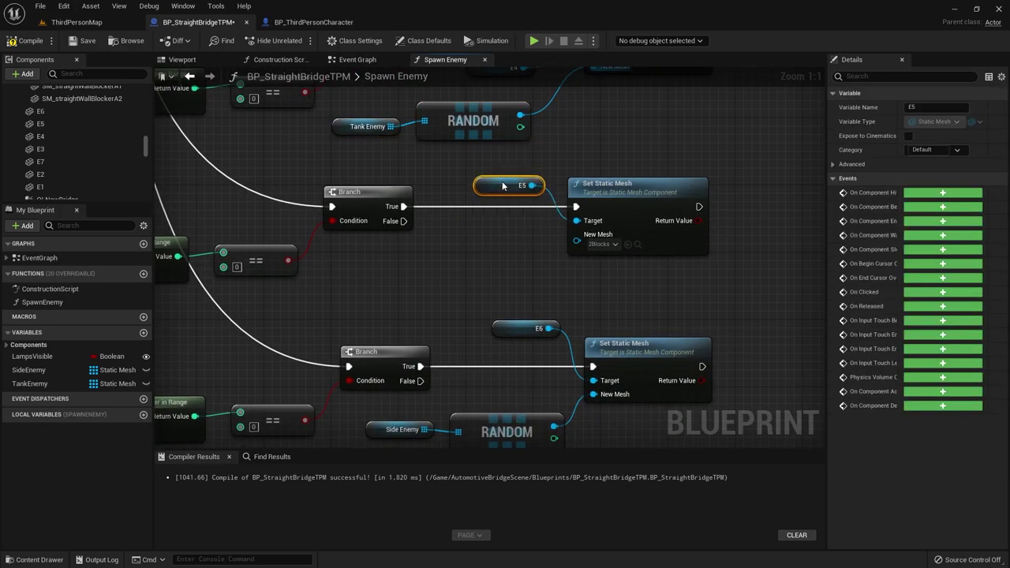
drag(429, 139, 429, 141)
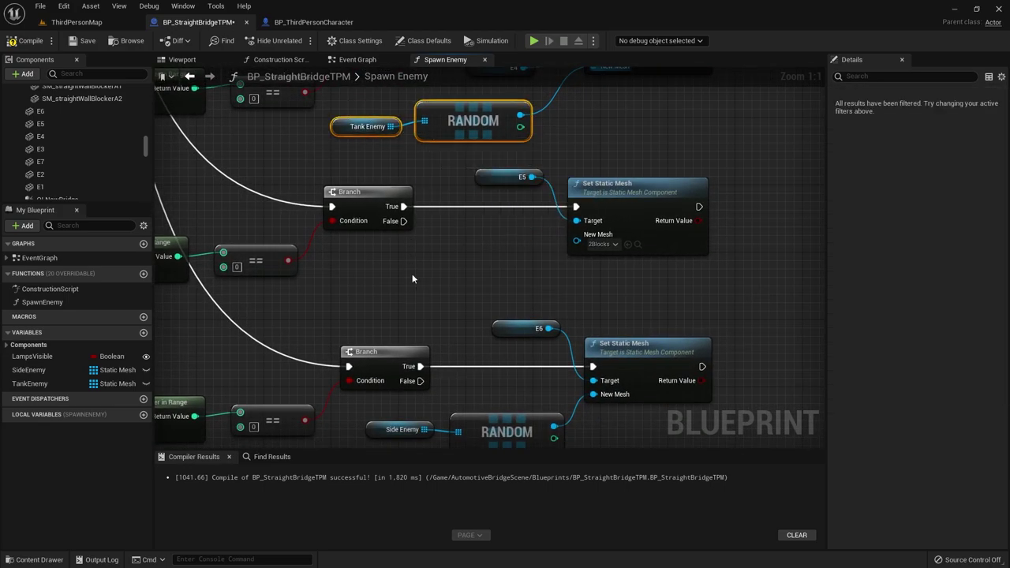
key(ctrl+c)
key(ctrl+v)
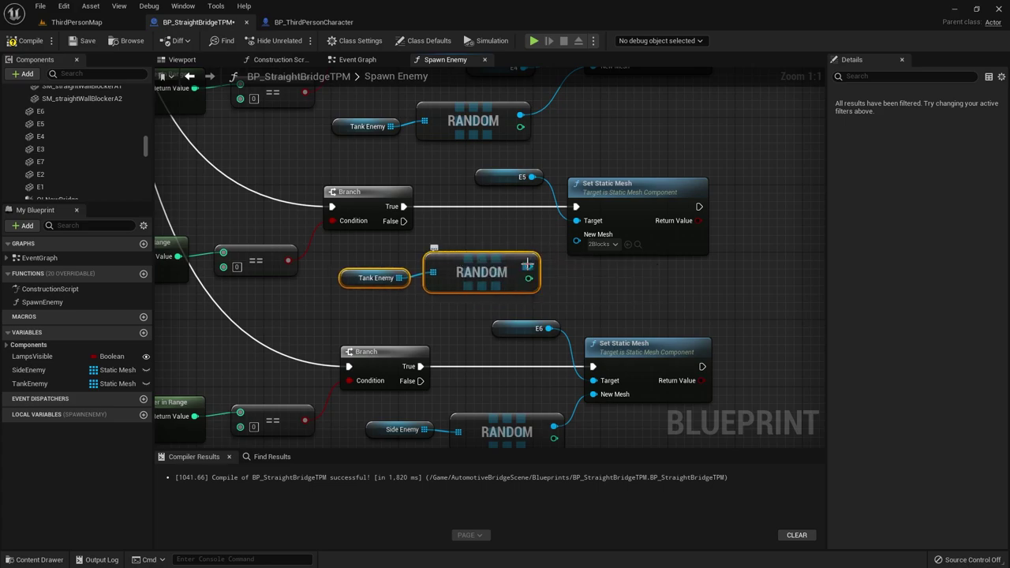
drag(528, 266, 576, 241)
Step: Space out the top two branch node groups in the Spawn Enemy graph
click(509, 328)
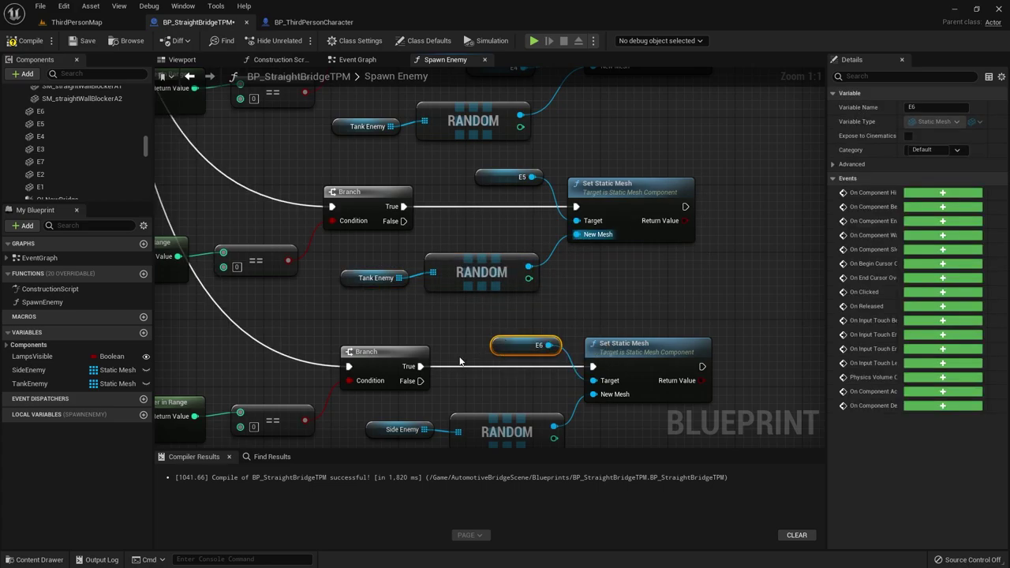
scroll(362, 159, down, 3)
scroll(363, 158, down, 3)
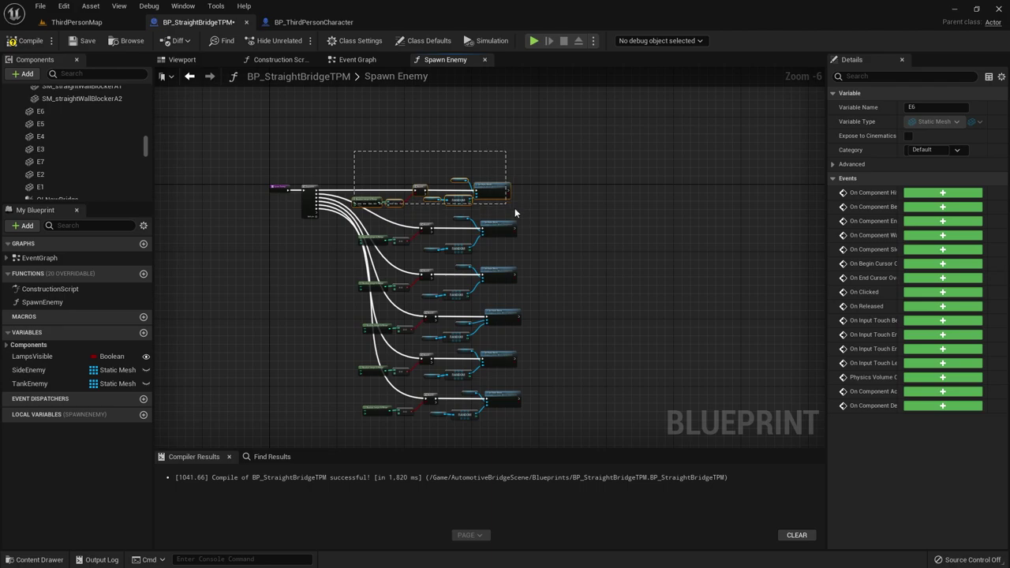
drag(514, 209, 497, 162)
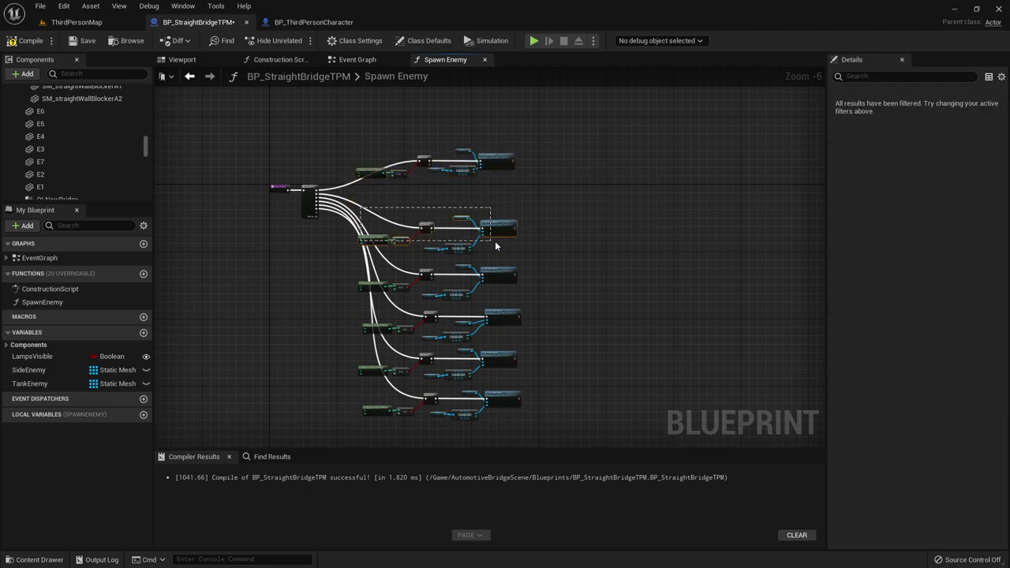
drag(505, 232, 541, 214)
click(352, 272)
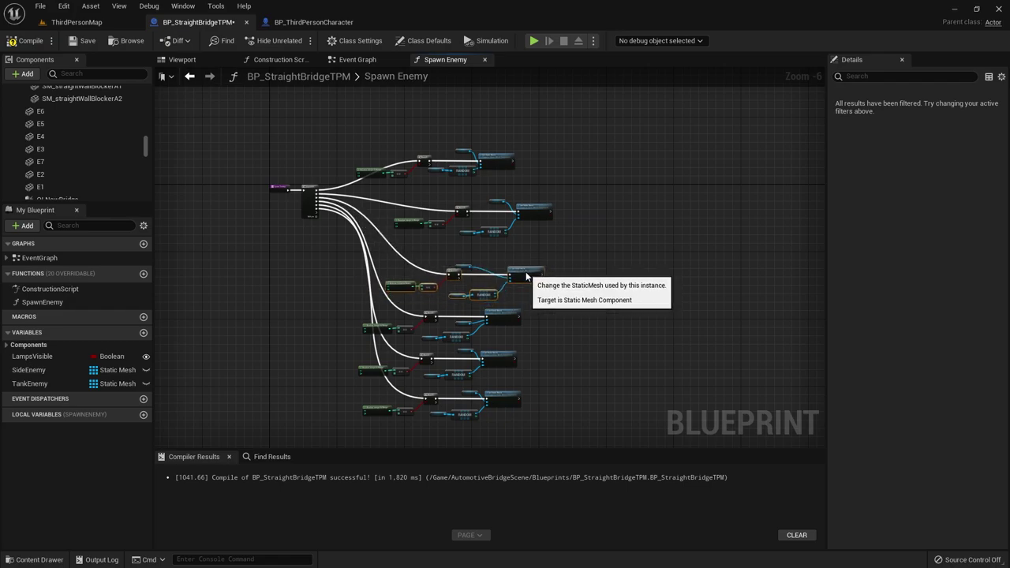
Step: Align the third branch's nodes and Tank Enemy/RANDOM pair into rows, then save the blueprint
drag(499, 274, 526, 274)
drag(466, 269, 485, 264)
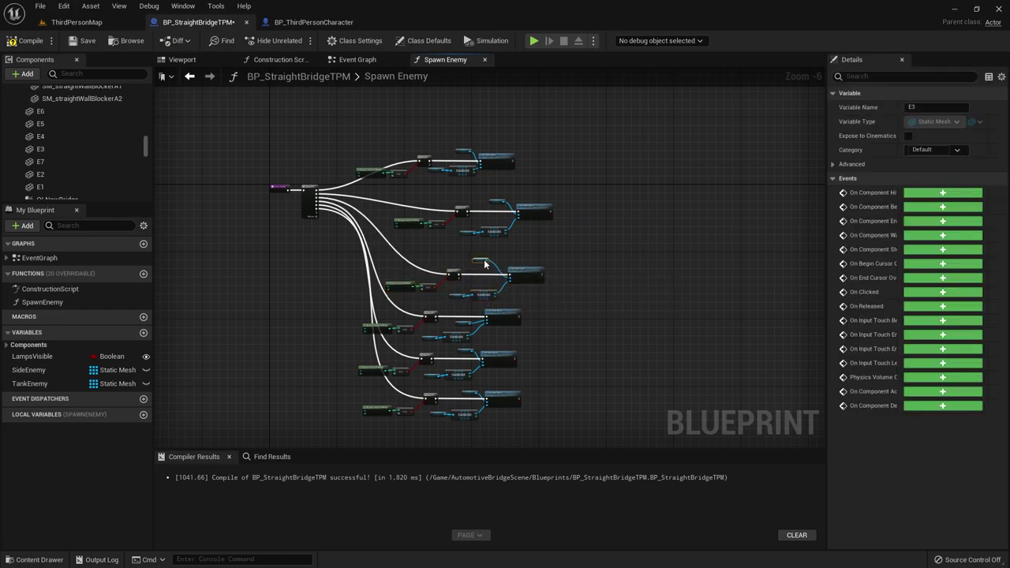
scroll(463, 302, up, 4)
ctrl+click(632, 268)
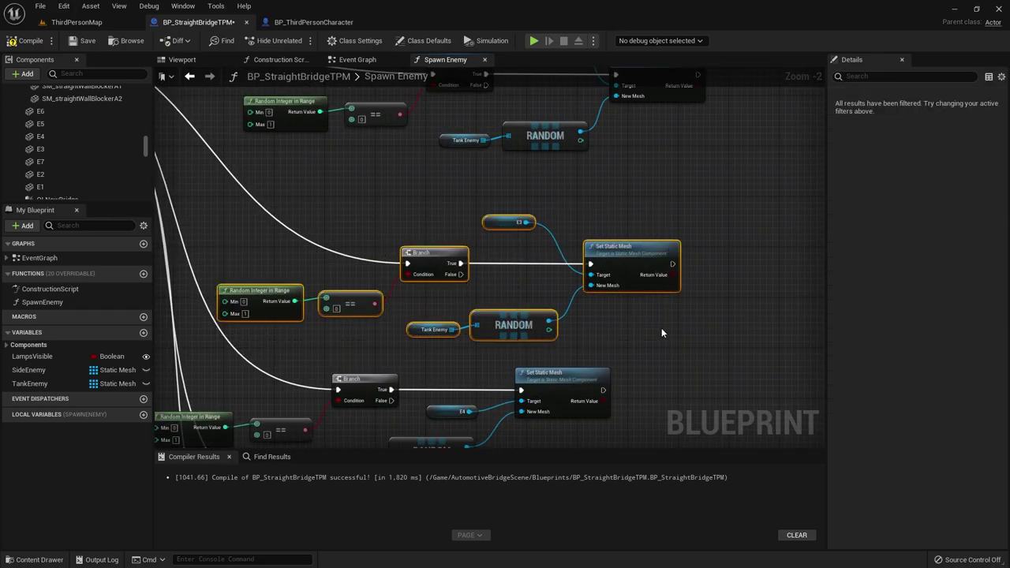
drag(631, 268, 645, 237)
drag(511, 196, 516, 215)
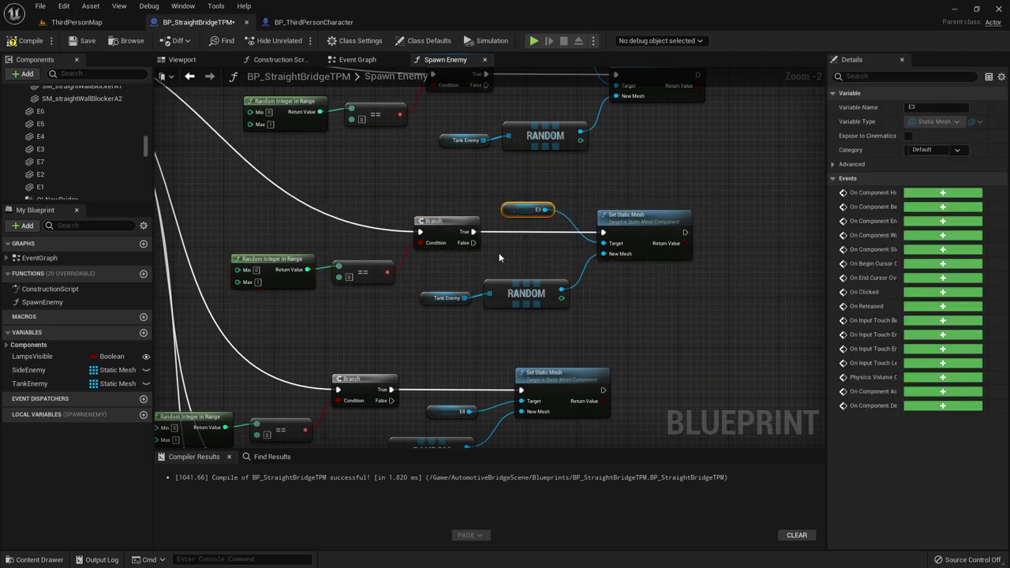
drag(499, 256, 431, 312)
drag(520, 294, 532, 267)
right_drag(519, 348, 479, 259)
click(403, 189)
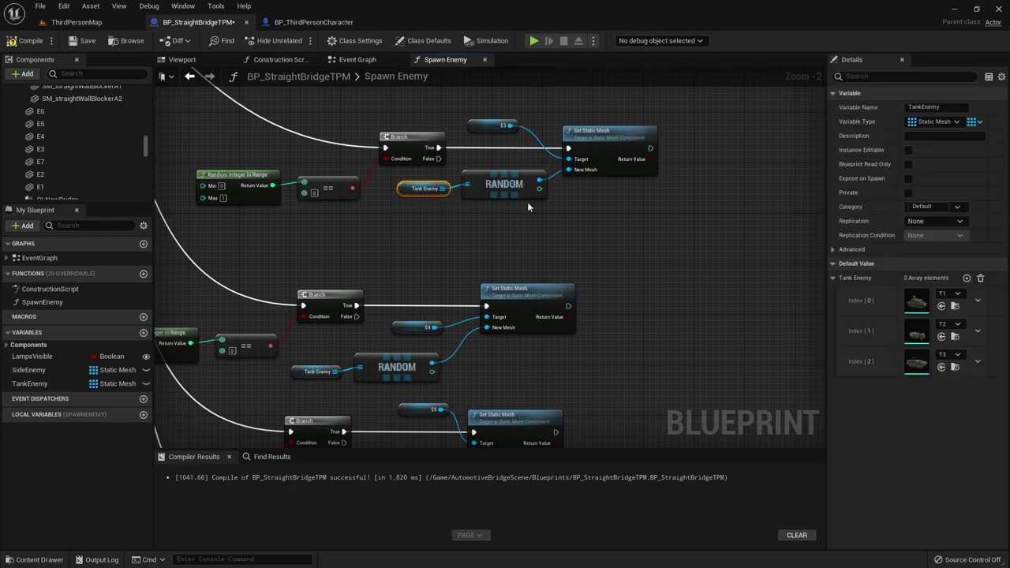
click(82, 41)
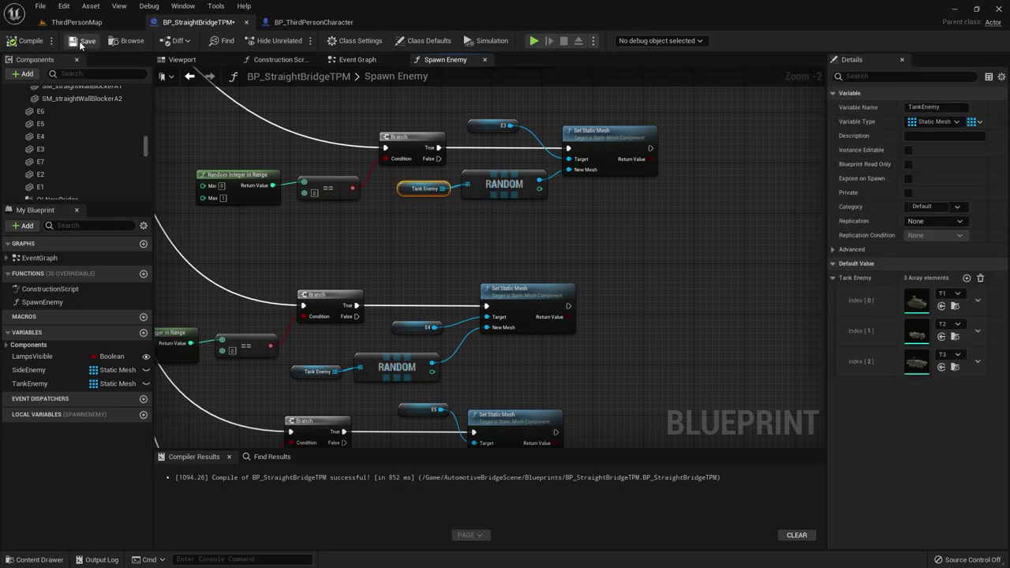
click(76, 22)
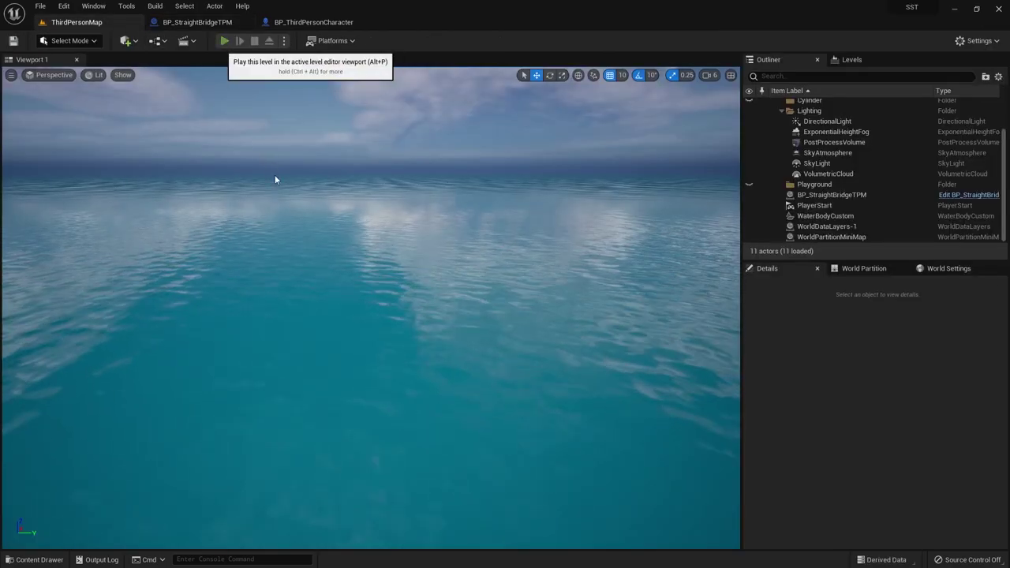
key(alt+p)
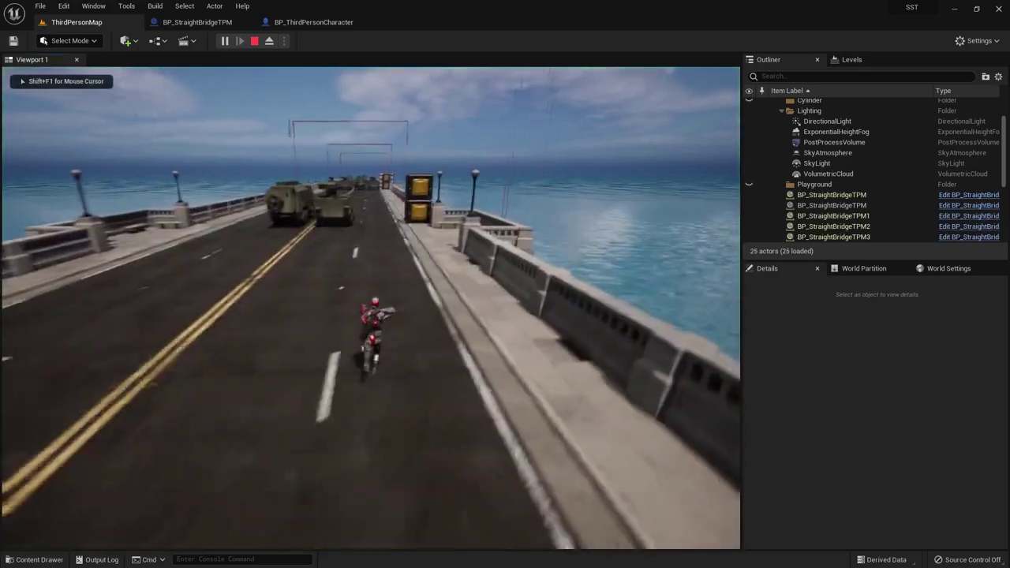
key(w)
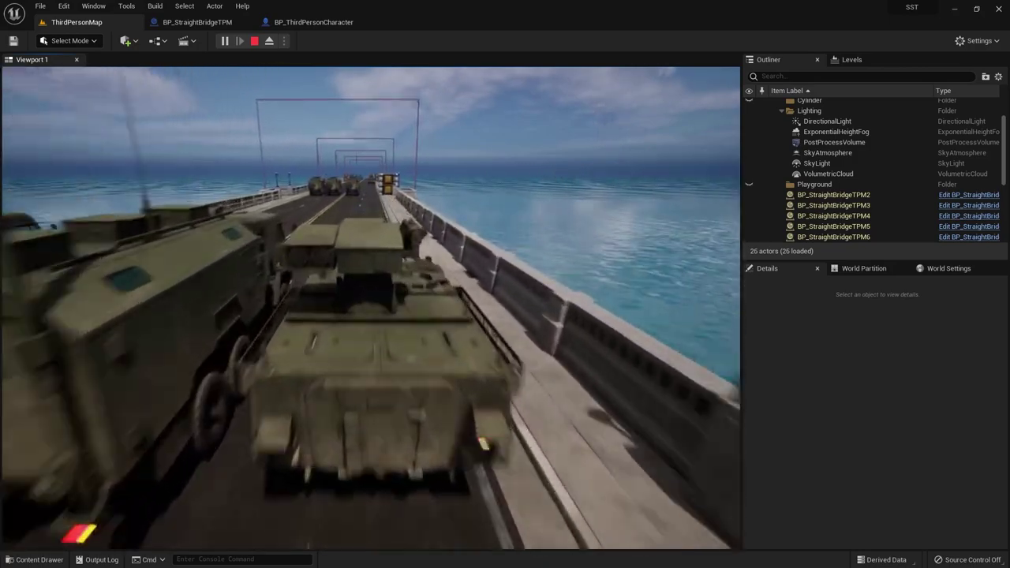
Step: Stop the play session and return to the bridge blueprint's Viewport
key(Escape)
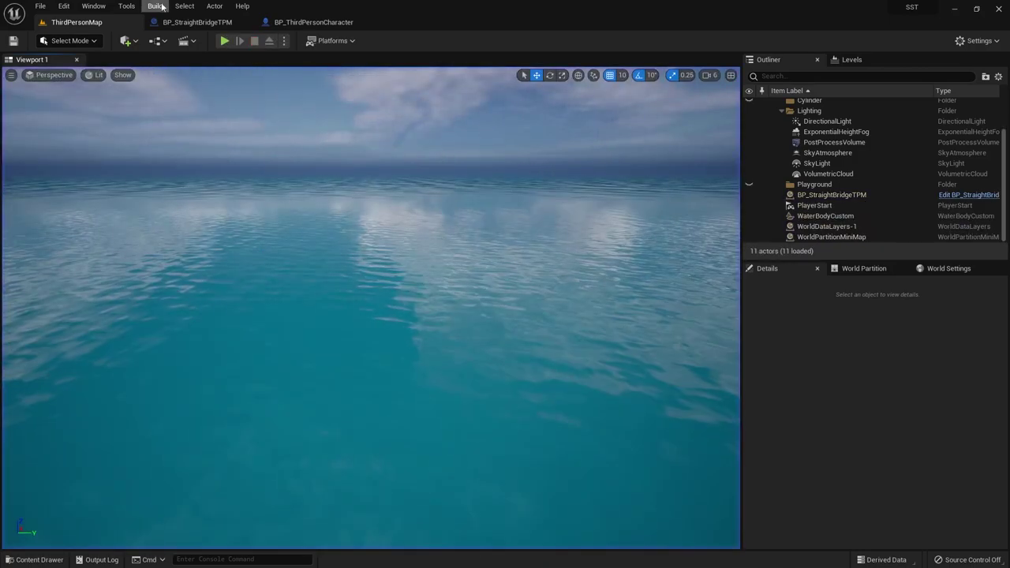
click(185, 39)
click(237, 22)
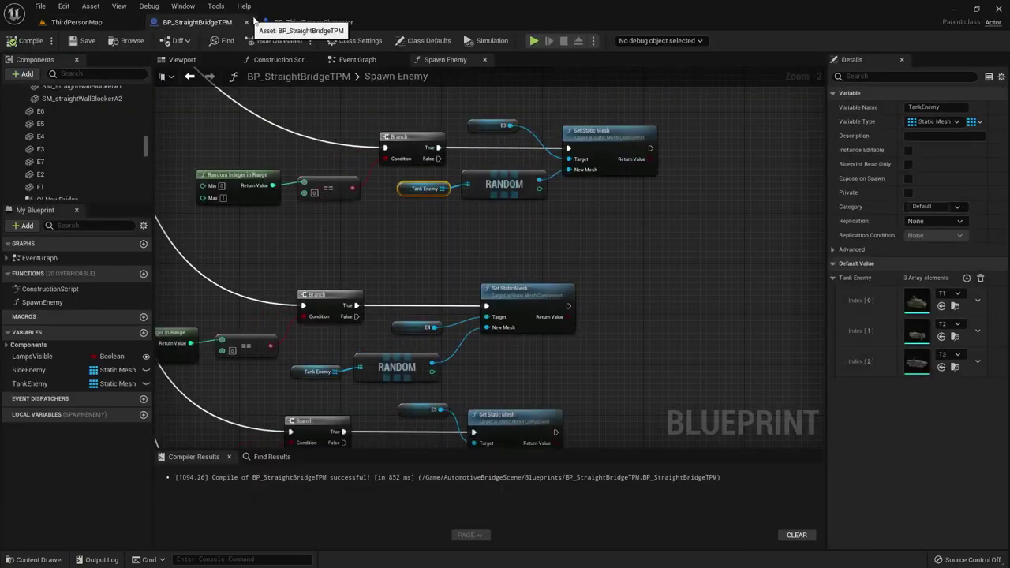
click(183, 60)
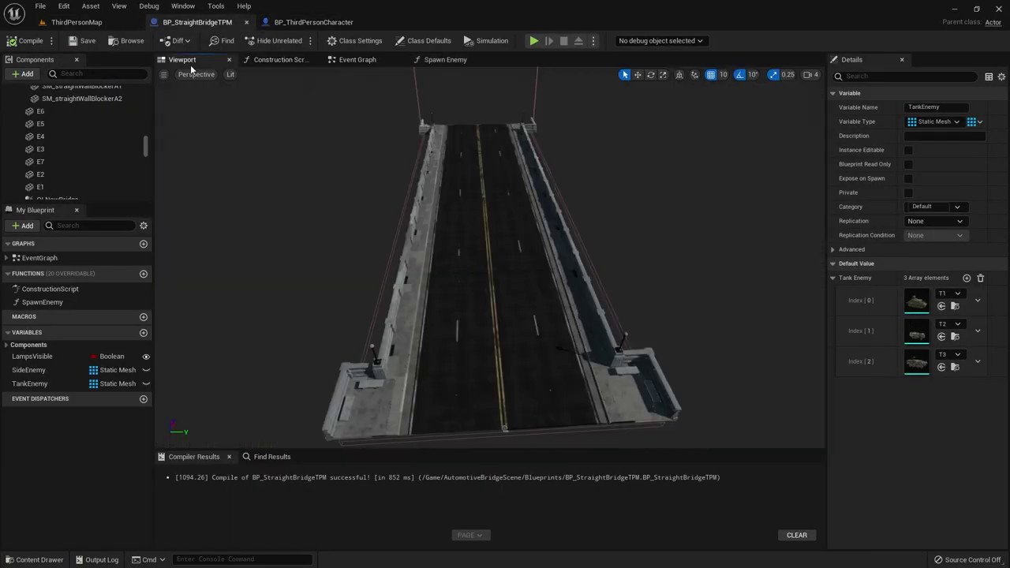
Step: Select components E2, E3, E4 and E5 and assign them the 2Blocks static mesh
click(54, 175)
ctrl+click(52, 149)
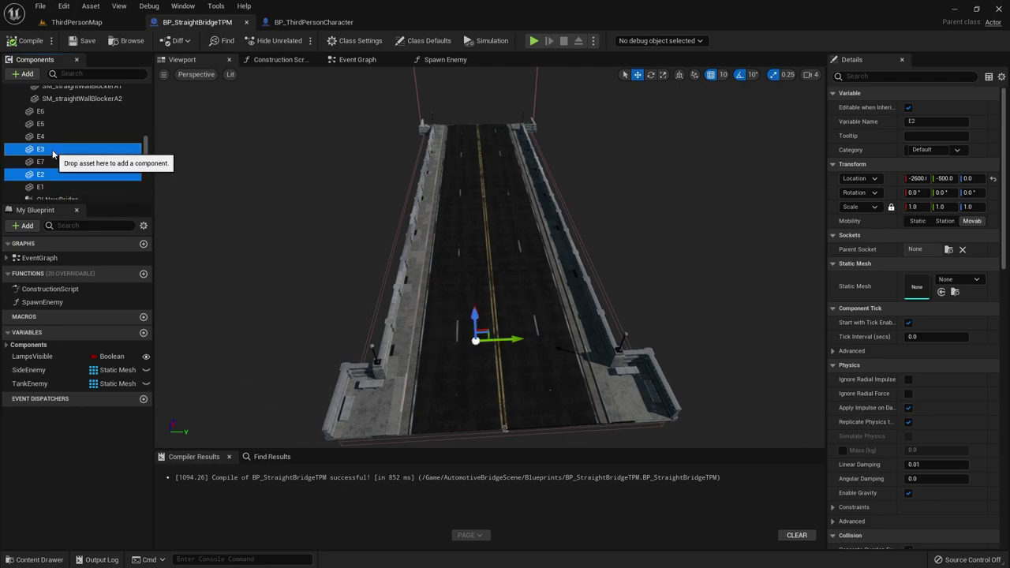
ctrl+click(51, 136)
ctrl+click(52, 127)
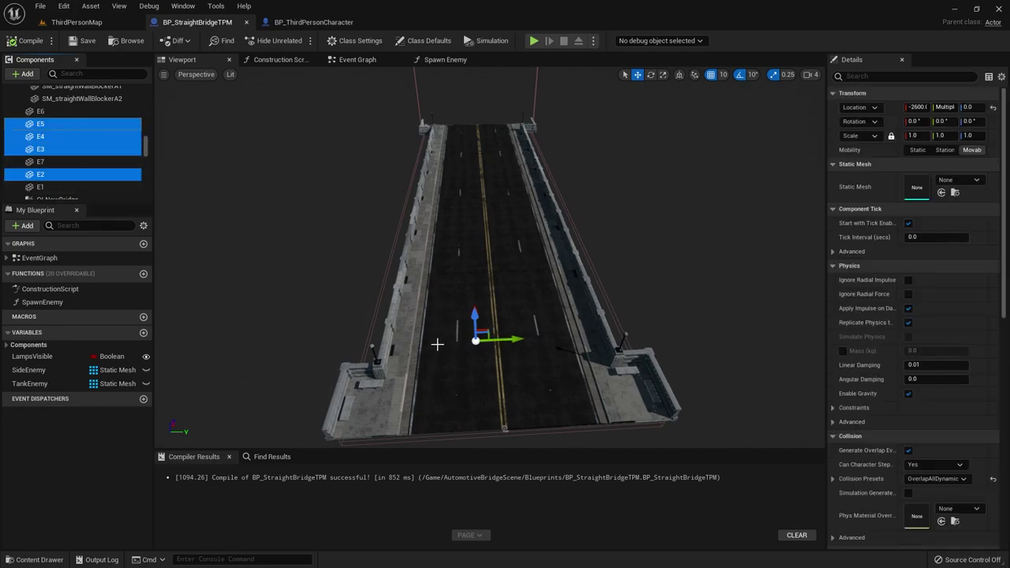
click(959, 180)
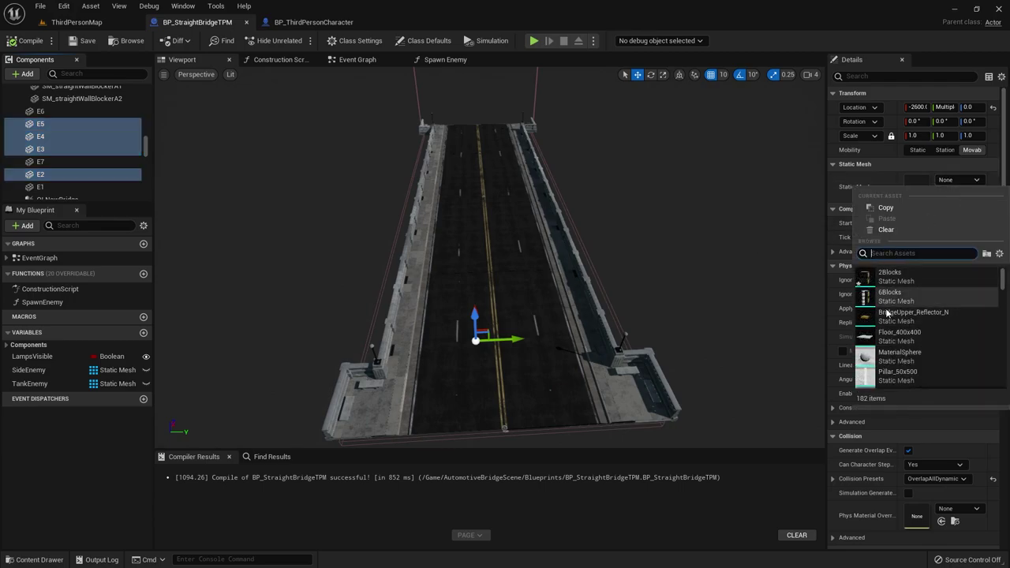
click(898, 278)
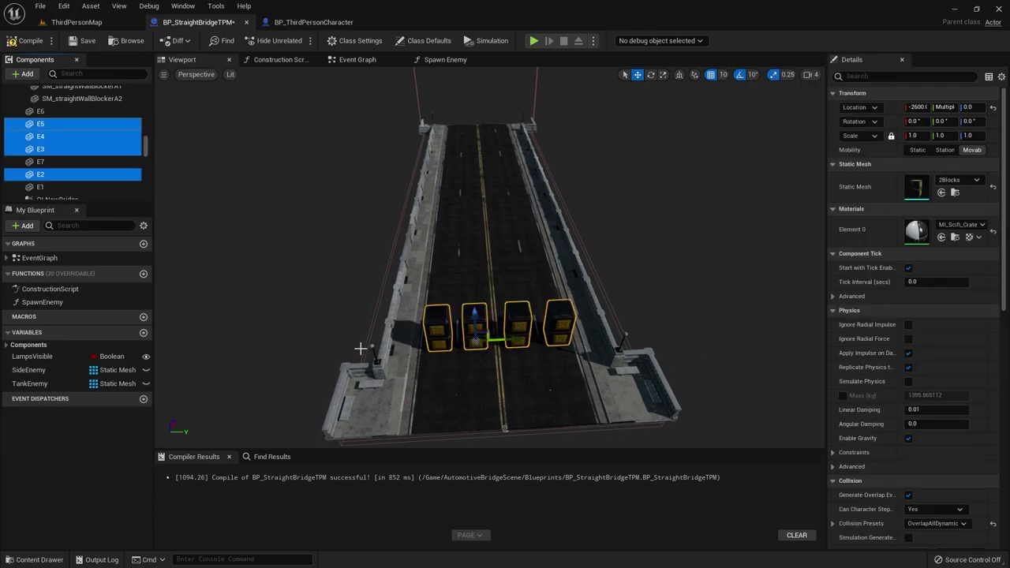
Step: Turn the E2–E5 crates about 180° around their vertical axis, then compile and save
click(79, 176)
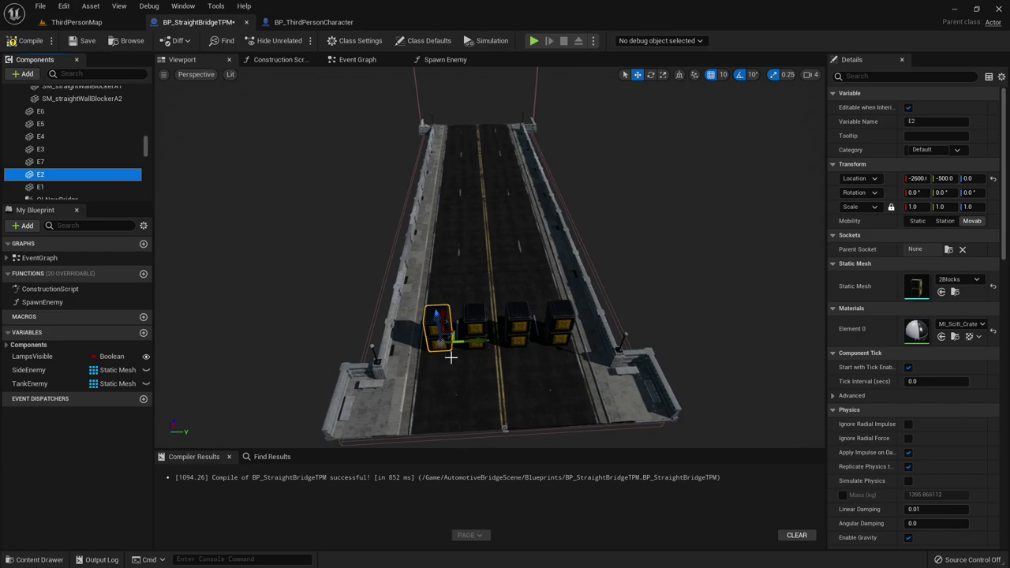
right_drag(443, 363, 744, 101)
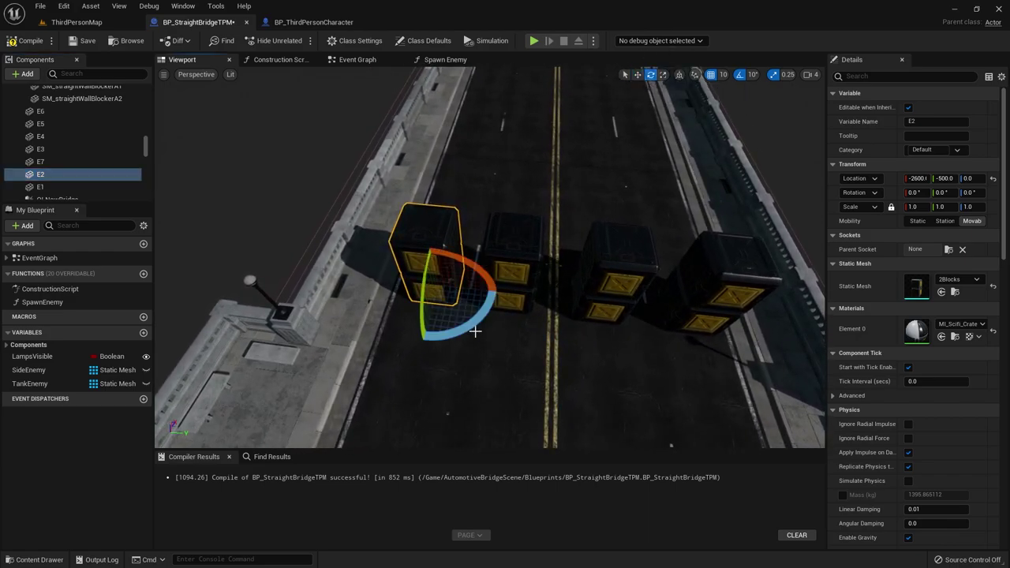
mouse_move(479, 314)
mouse_down()
mouse_move(385, 321)
mouse_move(423, 343)
mouse_up()
drag(422, 341, 615, 280)
click(517, 300)
mouse_move(554, 335)
mouse_down()
mouse_move(562, 329)
mouse_move(516, 352)
mouse_move(809, 318)
mouse_up()
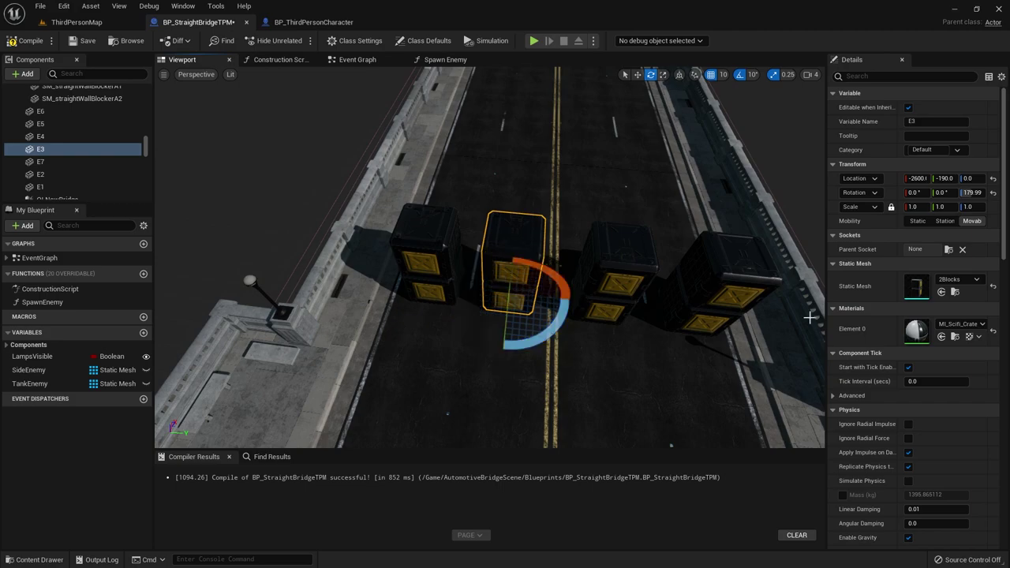
click(614, 294)
drag(582, 353, 624, 360)
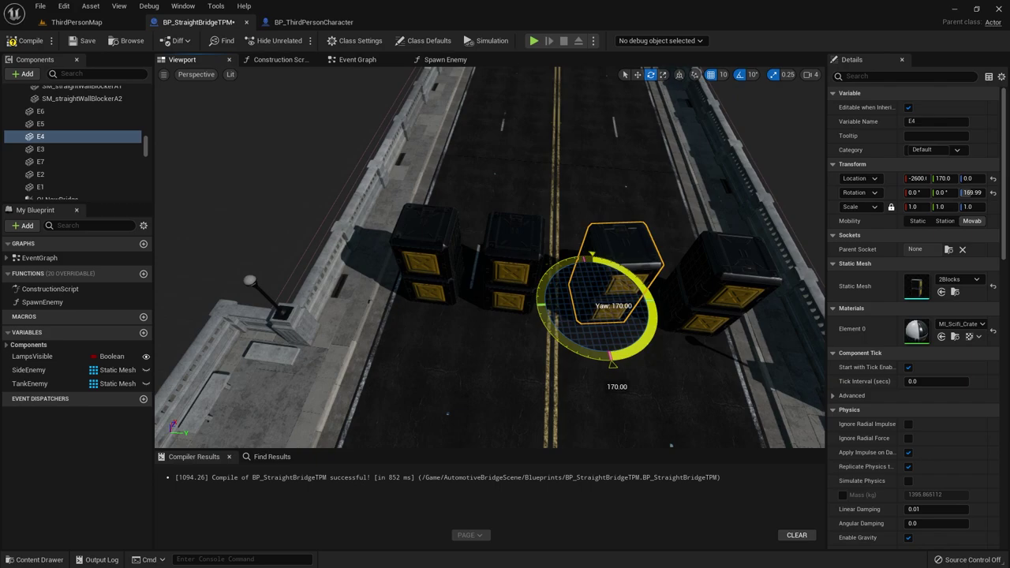
drag(623, 360, 625, 362)
click(719, 307)
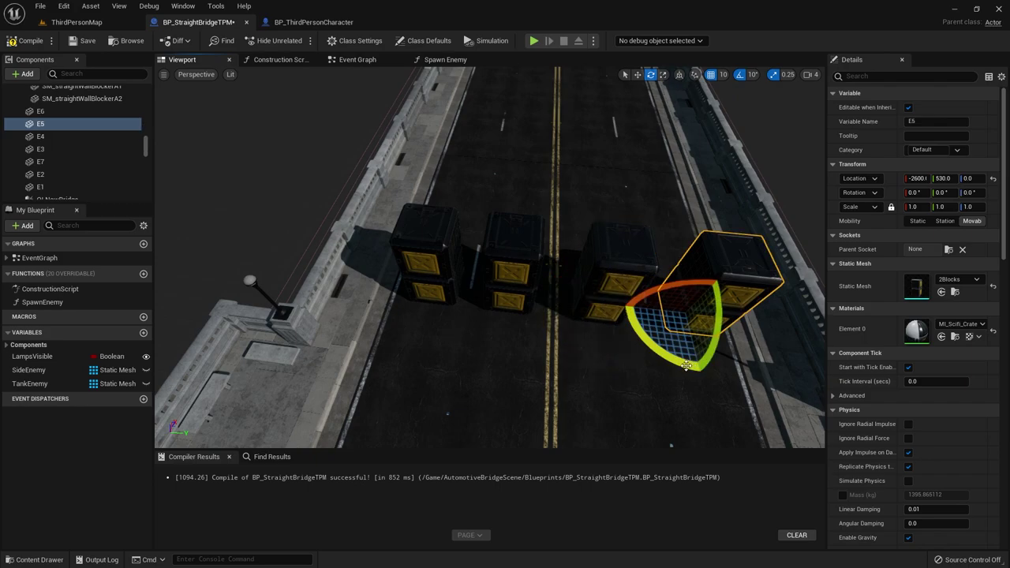
drag(686, 365, 722, 377)
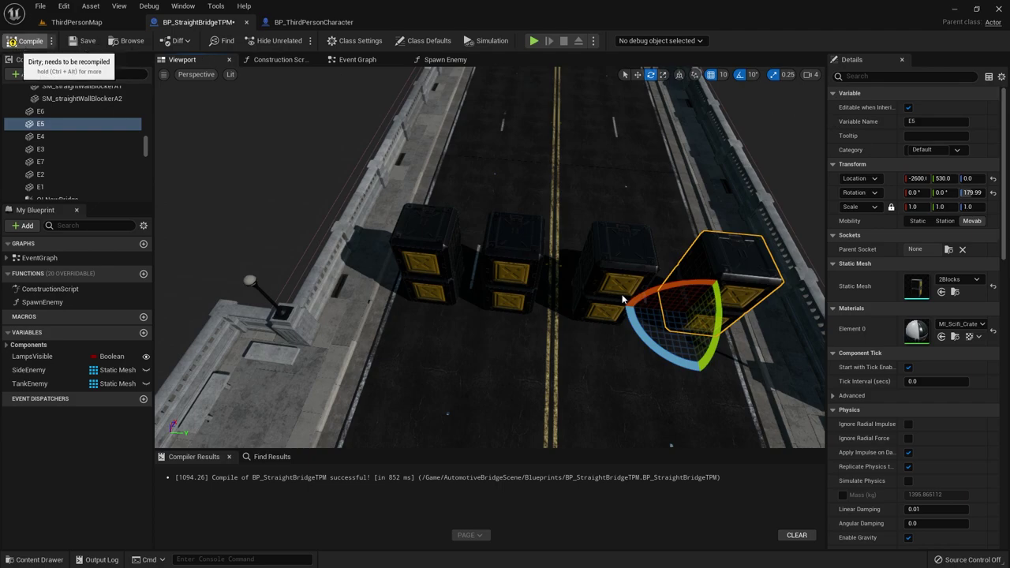
key(F7)
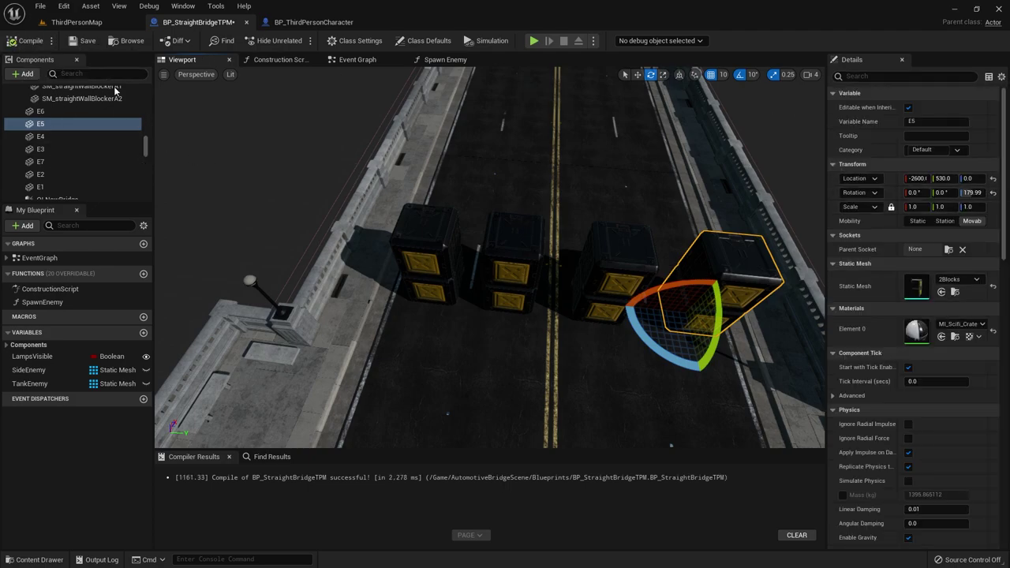
click(83, 41)
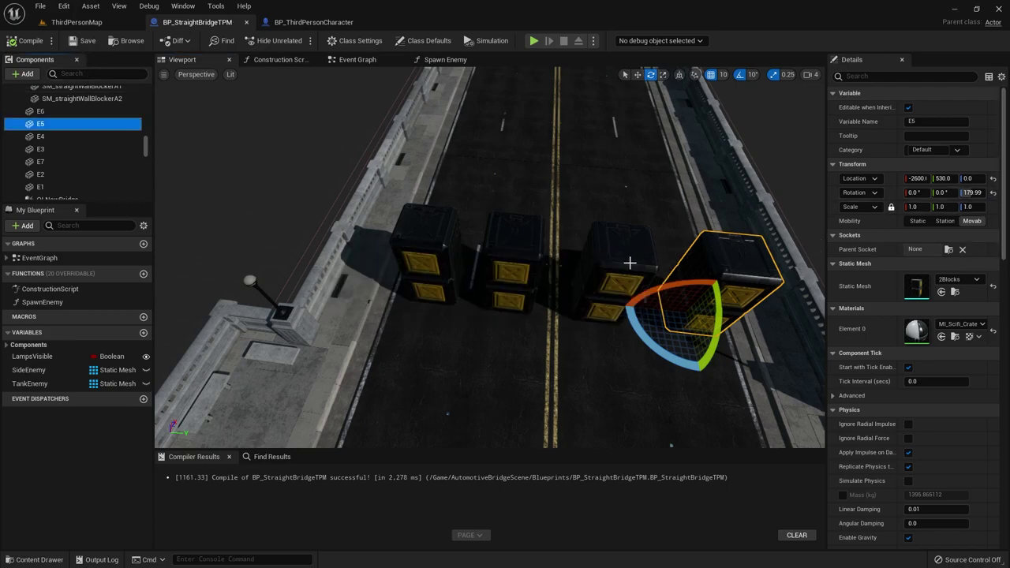
Step: Reset E2–E5's static mesh to None, save, and go back to ThirdPersonMap
ctrl+click(630, 263)
click(448, 258)
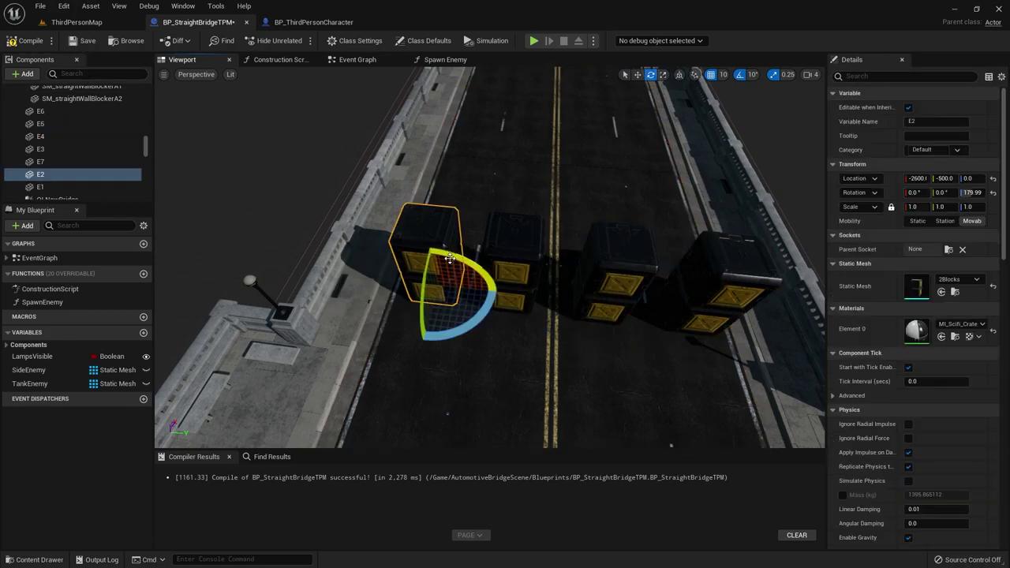
ctrl+click(512, 254)
ctrl+click(613, 254)
ctrl+click(715, 276)
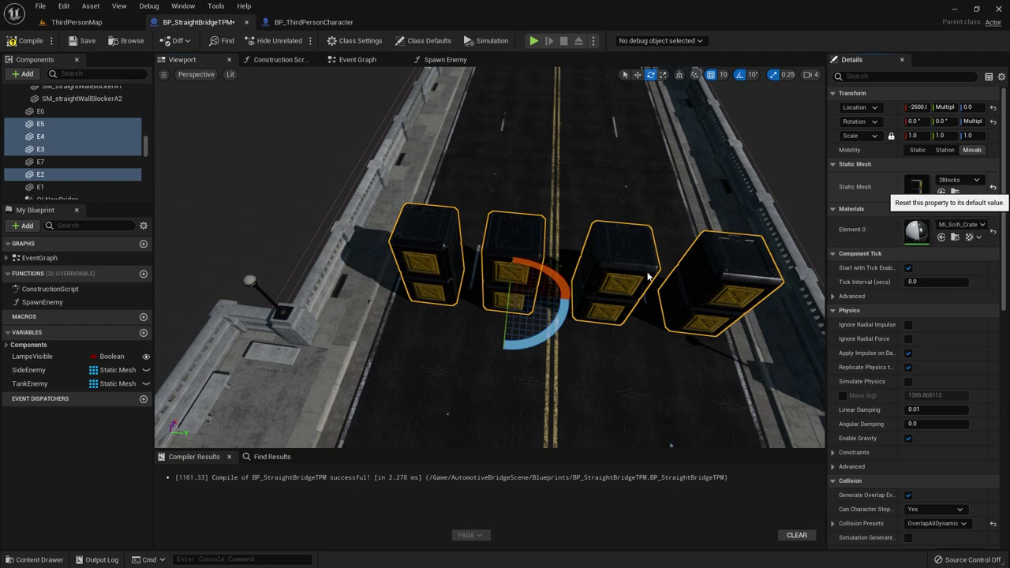
click(993, 188)
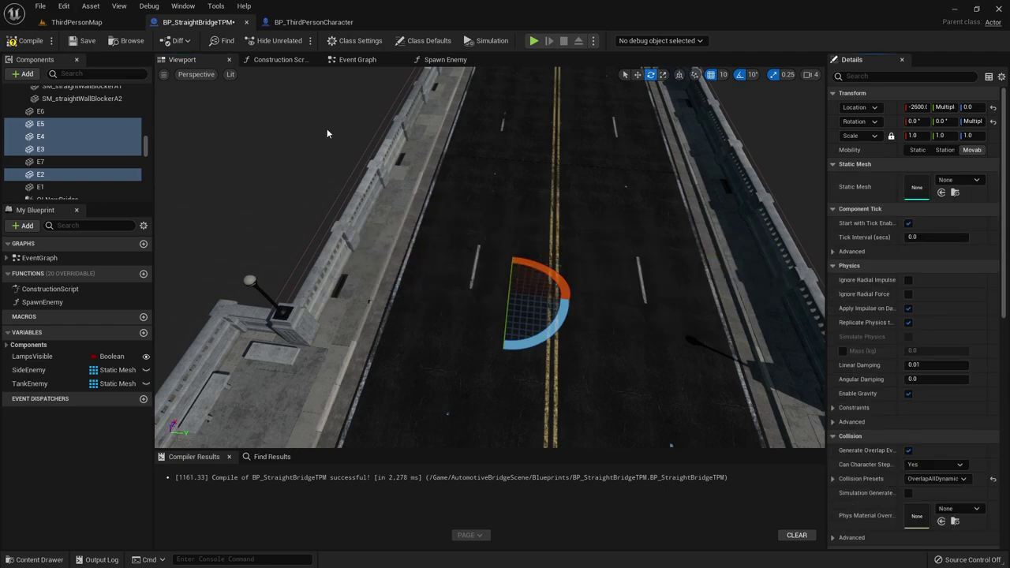
click(82, 41)
click(77, 22)
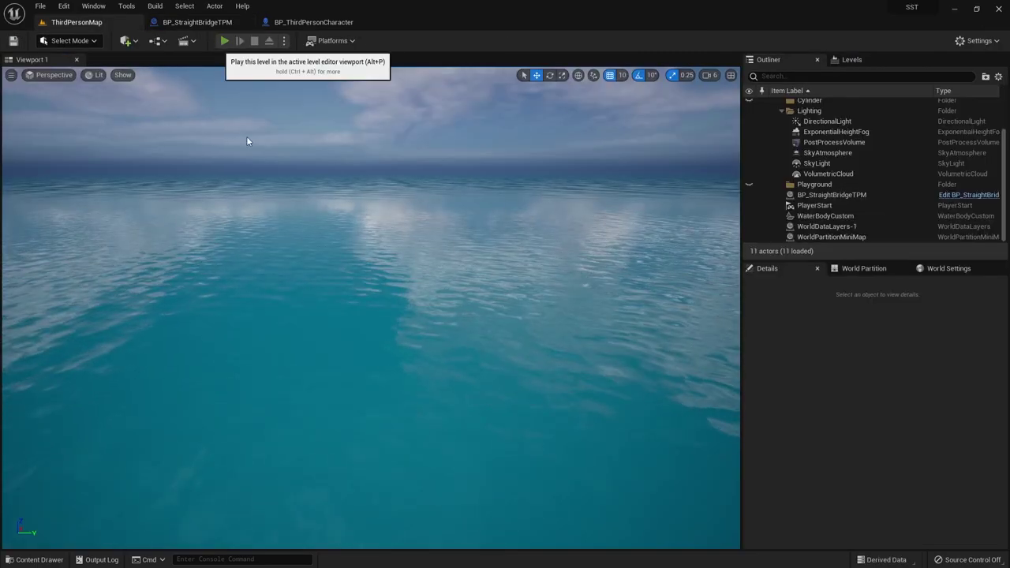
Step: Play the level, eject with F8 to inspect the random tanks and crate blocks, then stop
key(alt+p)
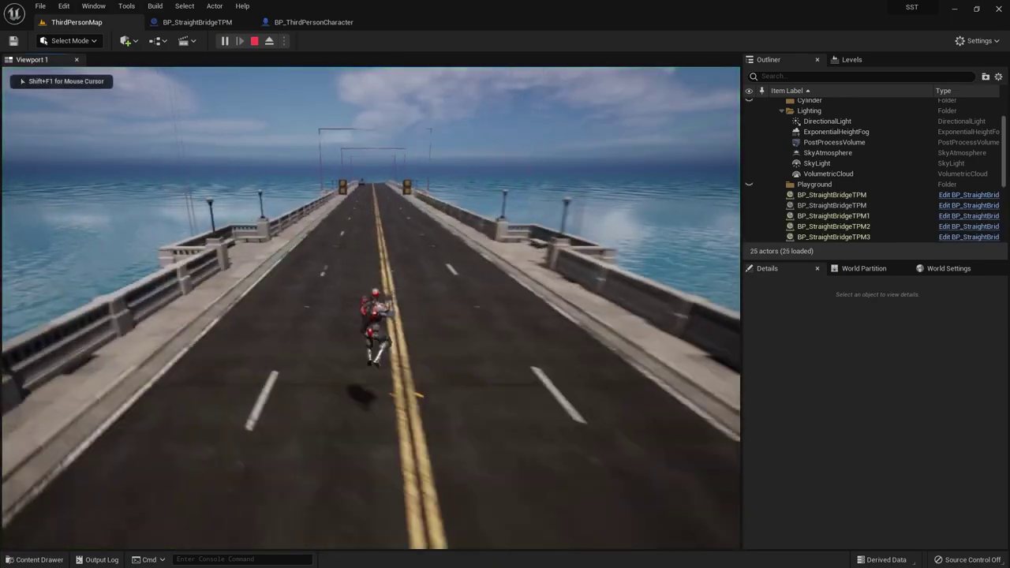
key(Escape)
click(221, 42)
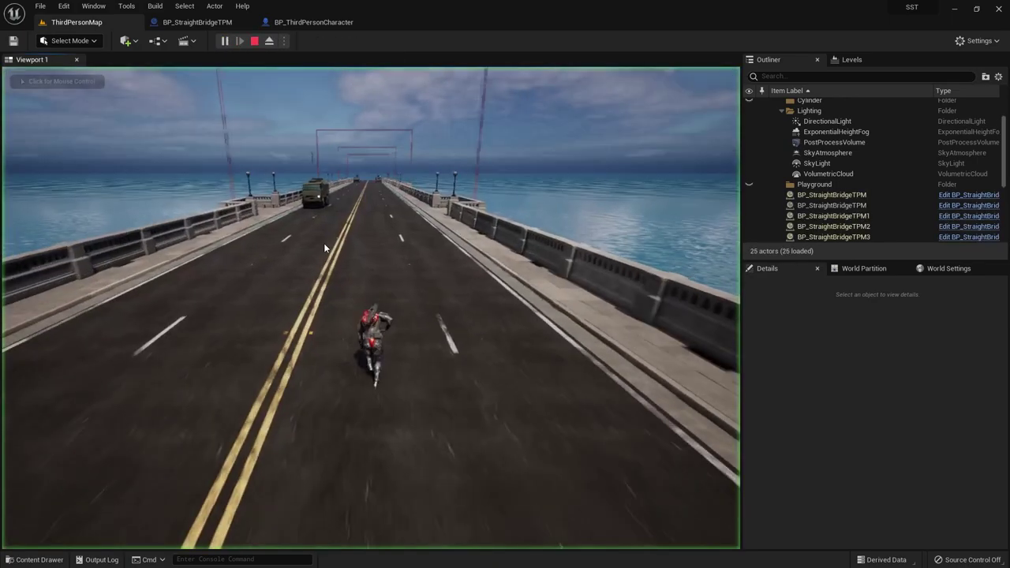
click(346, 282)
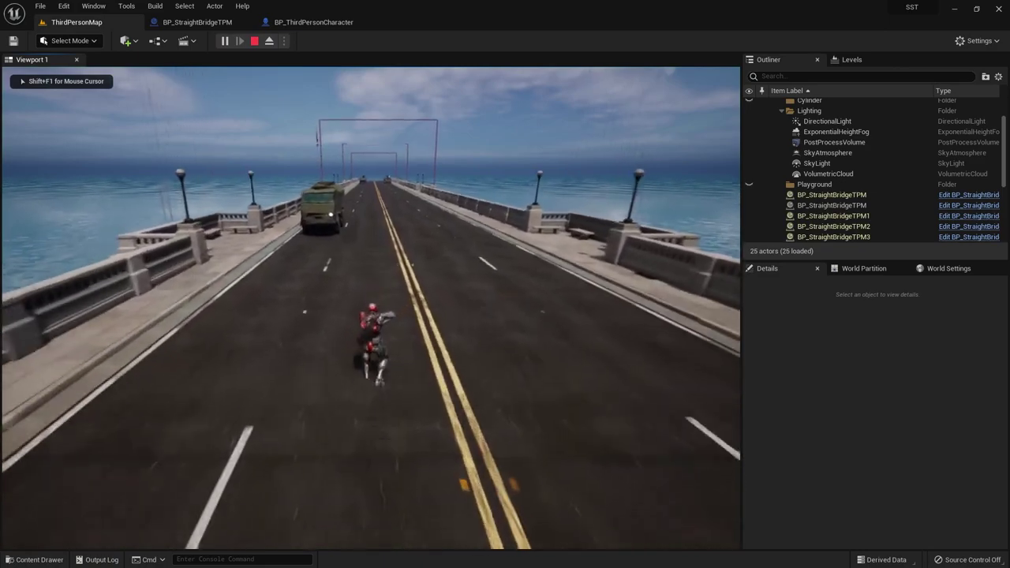
key(shift+F1)
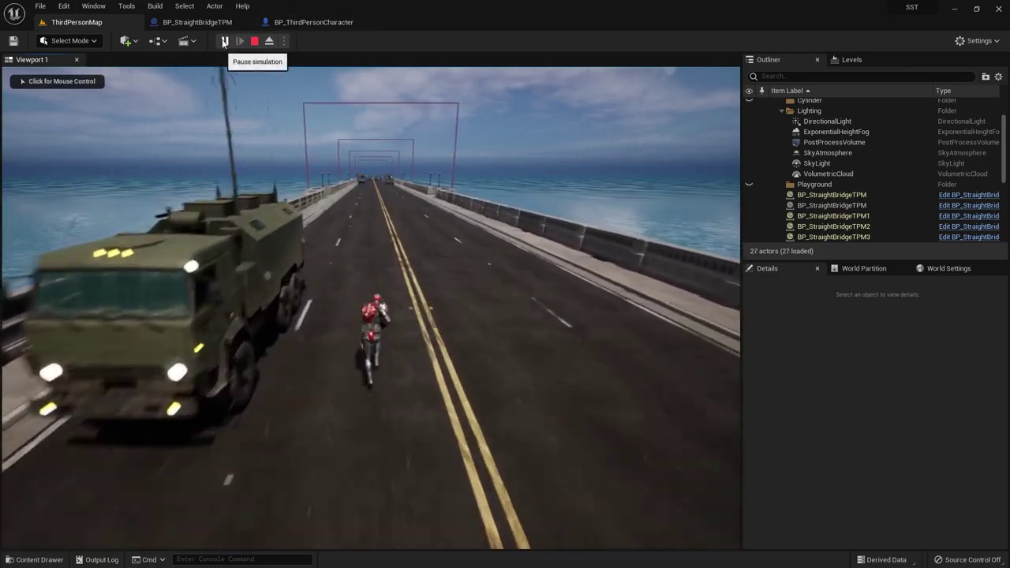
click(269, 41)
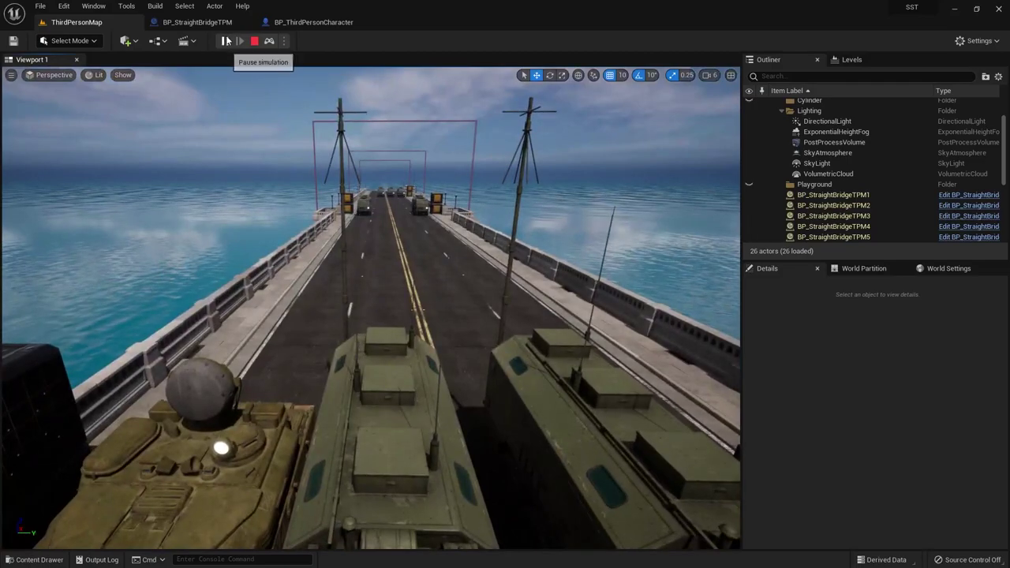
click(269, 40)
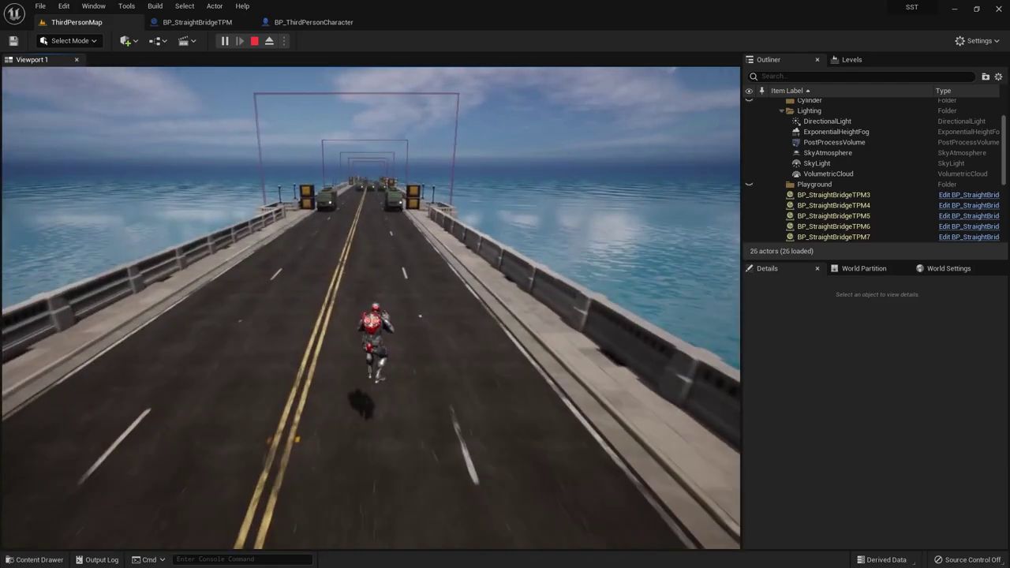
key(F8)
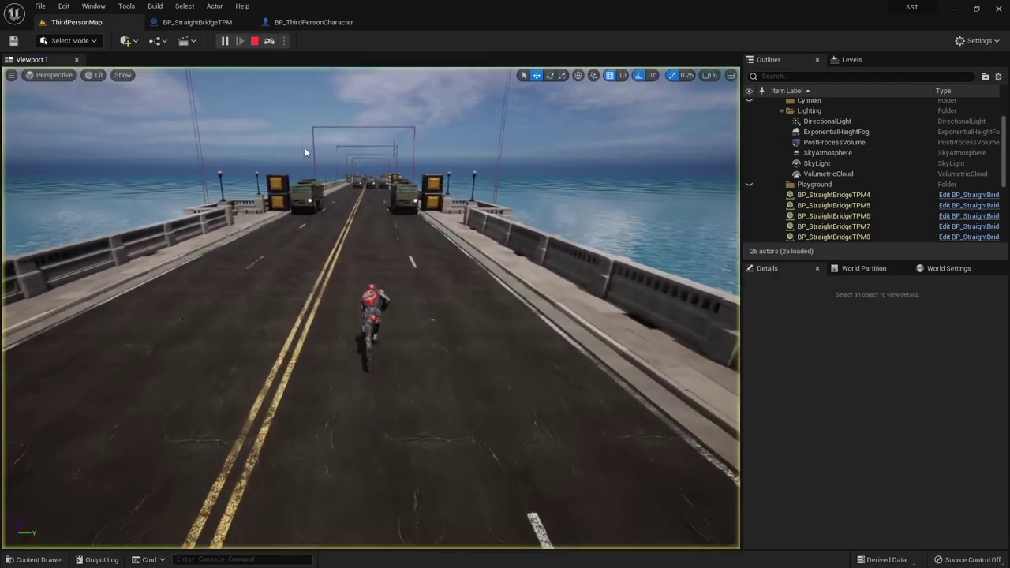
right_drag(304, 148, 393, 230)
key(Escape)
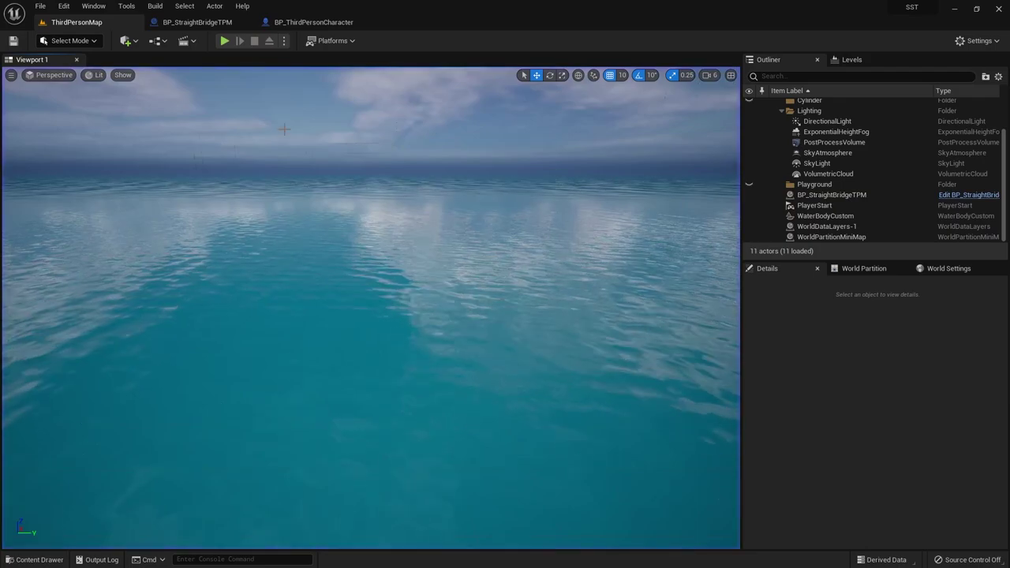
Step: Show the Spawn Enemy function graph in BP_StraightBridgeTPM
click(198, 23)
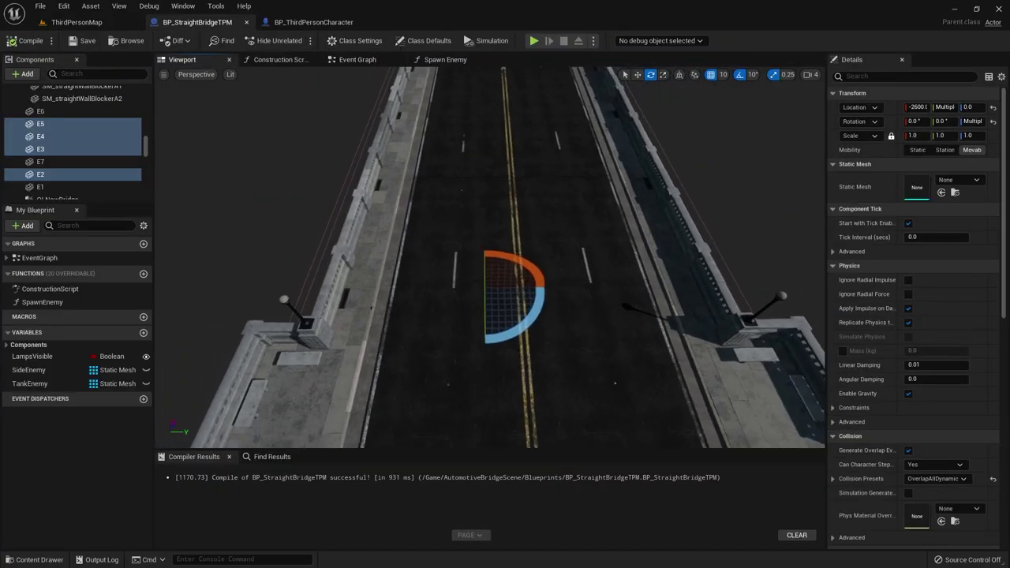
right_drag(489, 180, 442, 127)
click(357, 59)
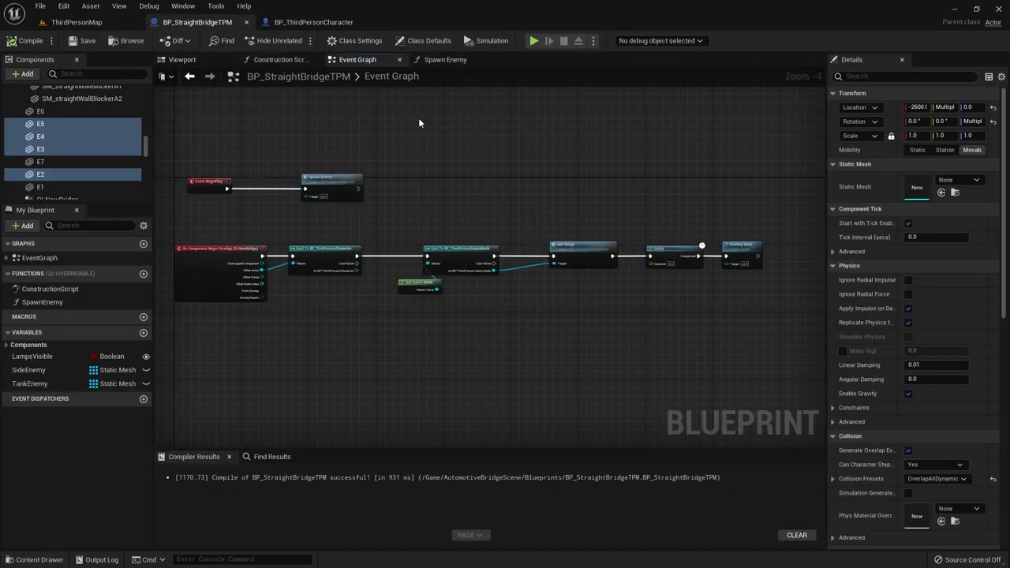
click(440, 60)
scroll(449, 240, down, 3)
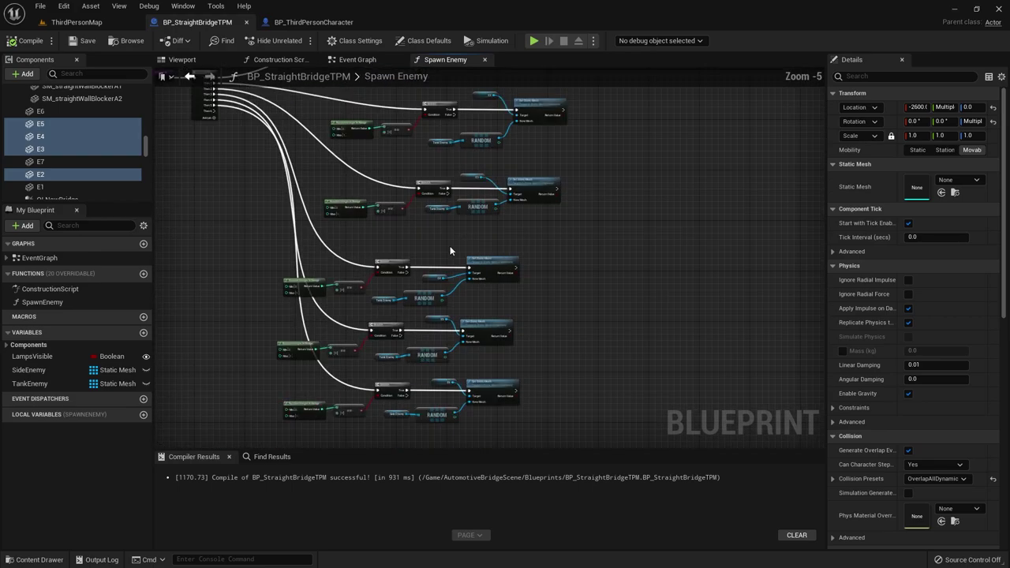
scroll(450, 251, up, 1)
scroll(473, 253, down, 1)
right_drag(474, 253, 527, 254)
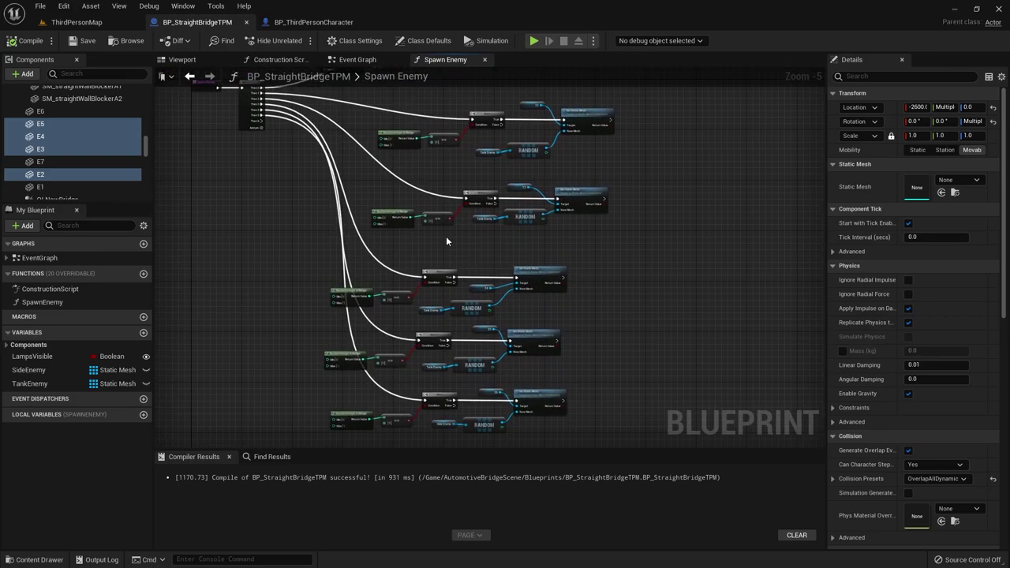
Step: Open the 2Blocks mesh from the Content Drawer's Meshes folder
key(ctrl+space)
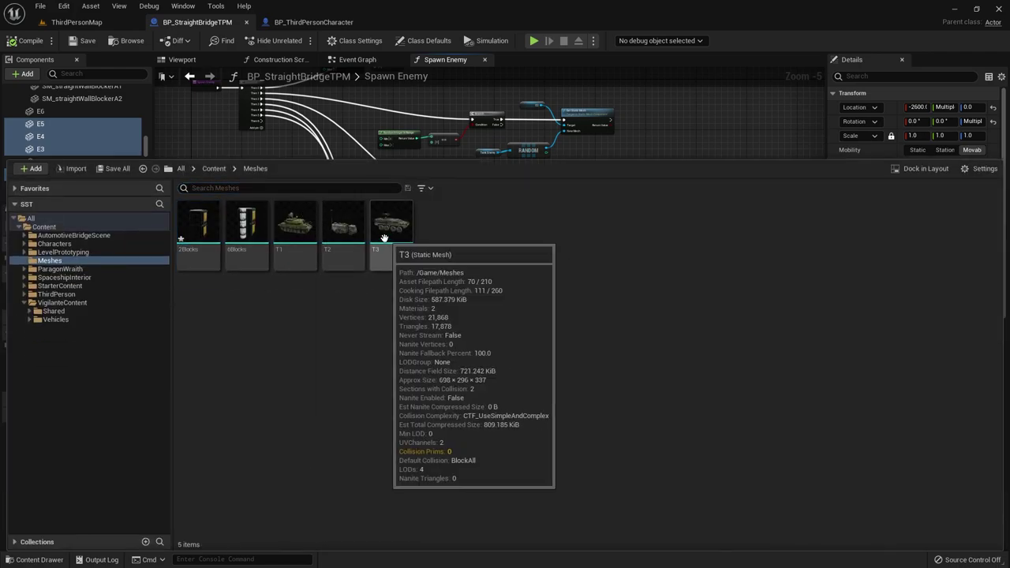
double_click(198, 224)
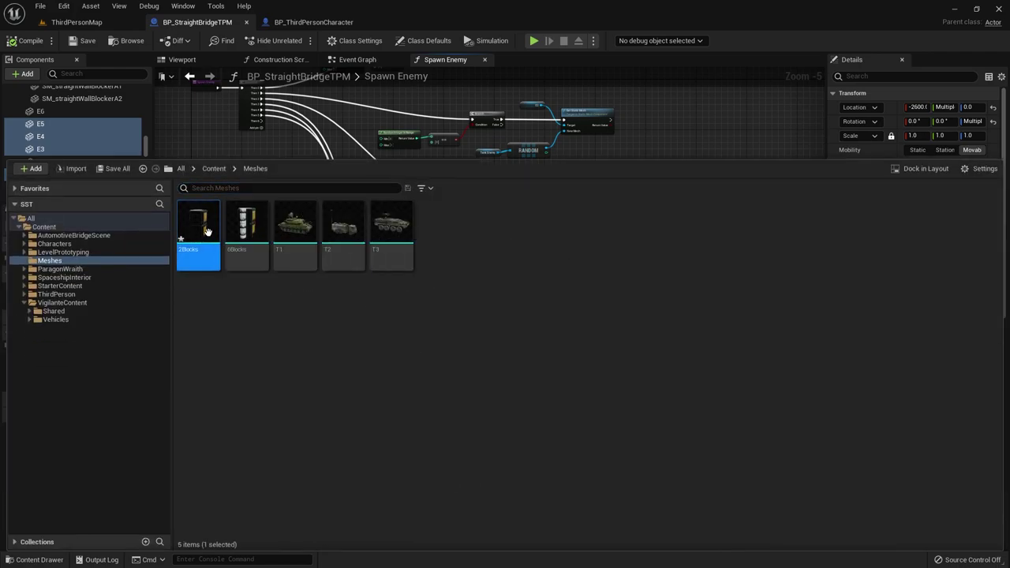
drag(280, 232, 272, 107)
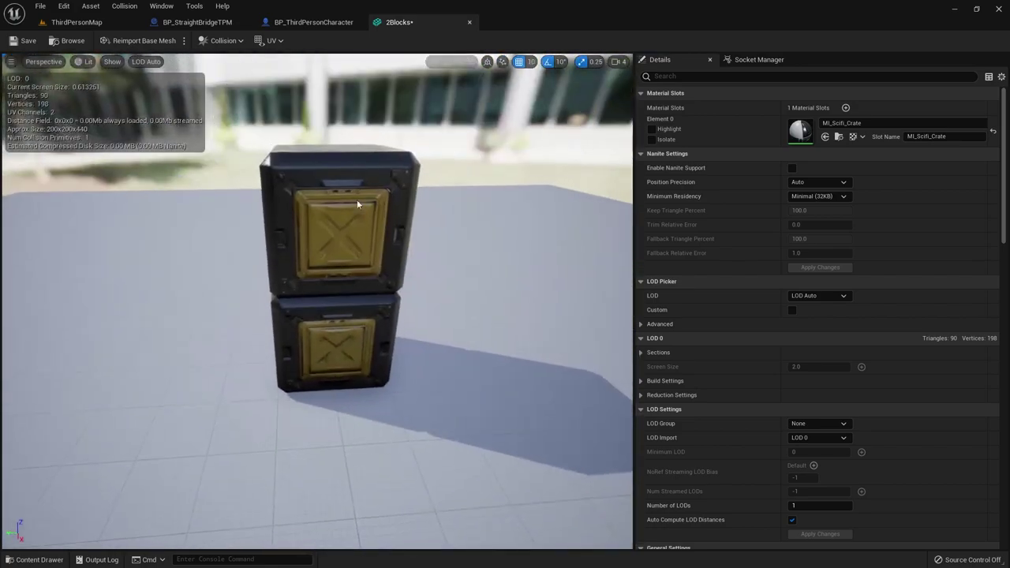
Step: Remove the 2Blocks mesh's existing collision
click(222, 41)
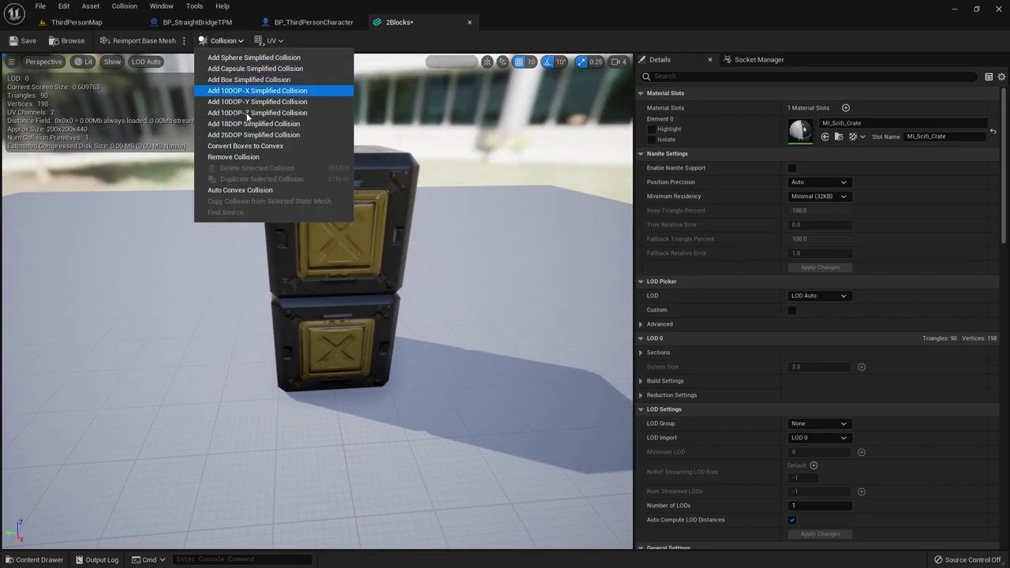
click(234, 41)
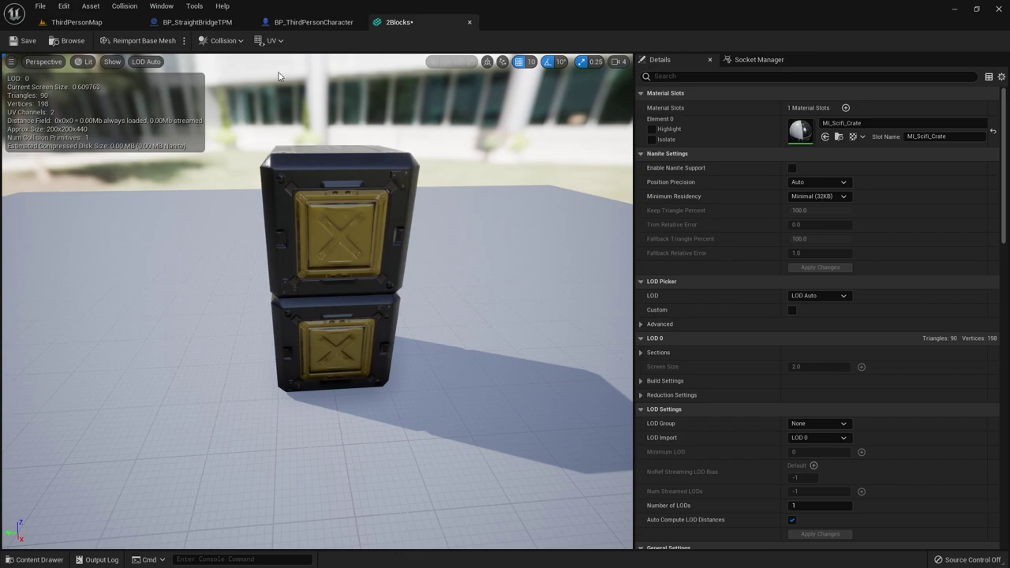
click(223, 41)
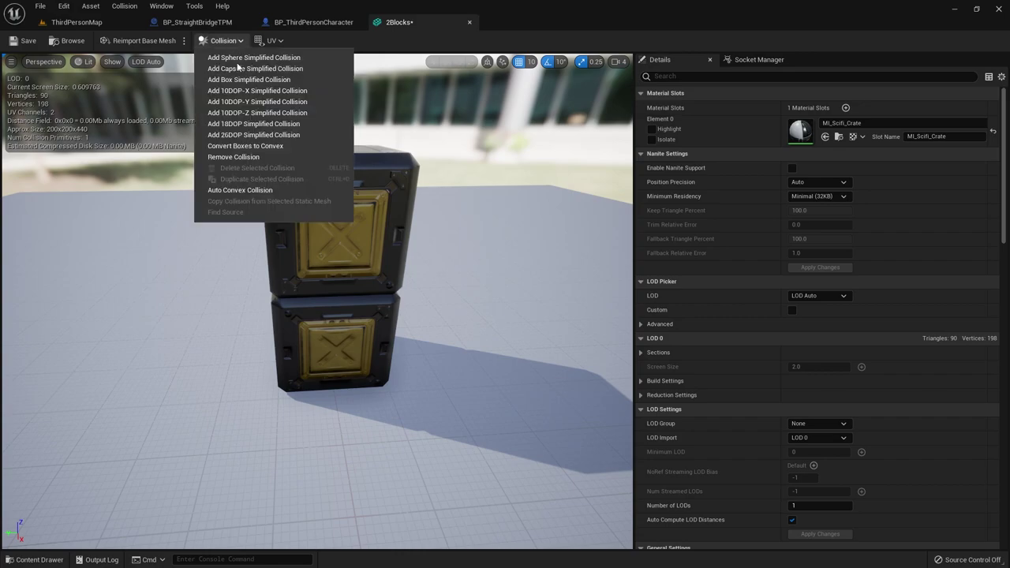
click(236, 159)
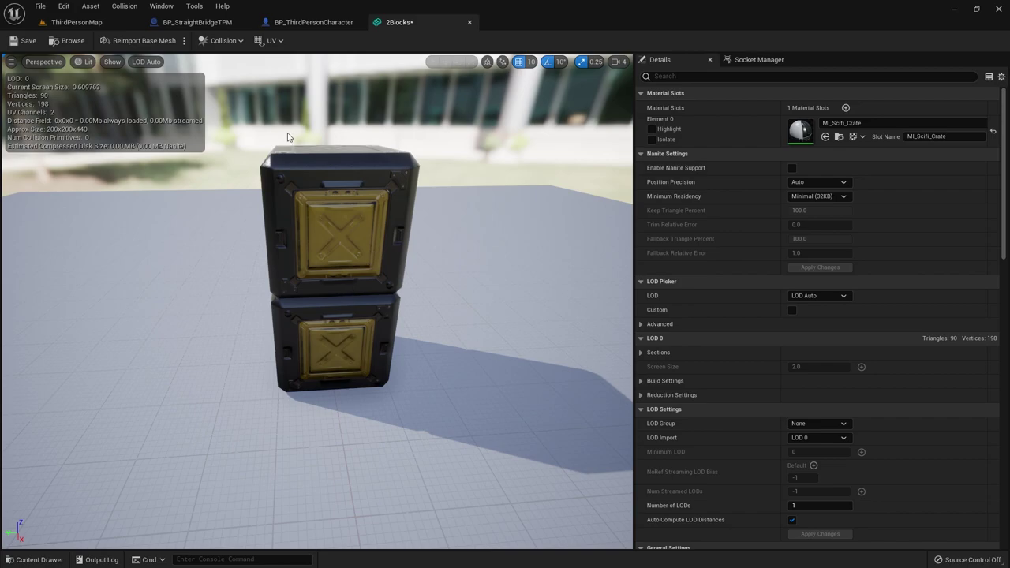
Step: Add a box simplified collision and scroll Details to Collision > Boxes
click(228, 45)
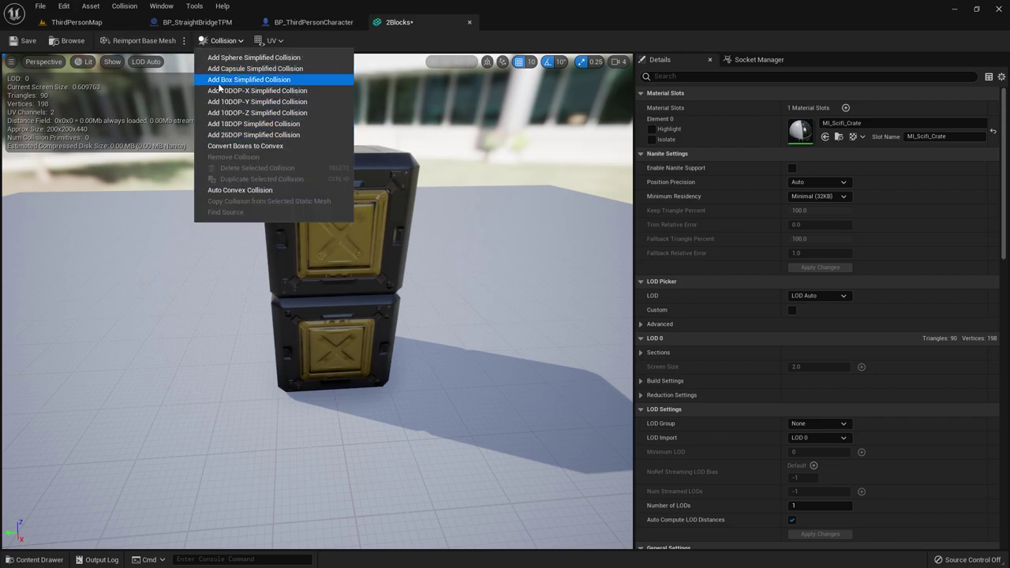
click(273, 81)
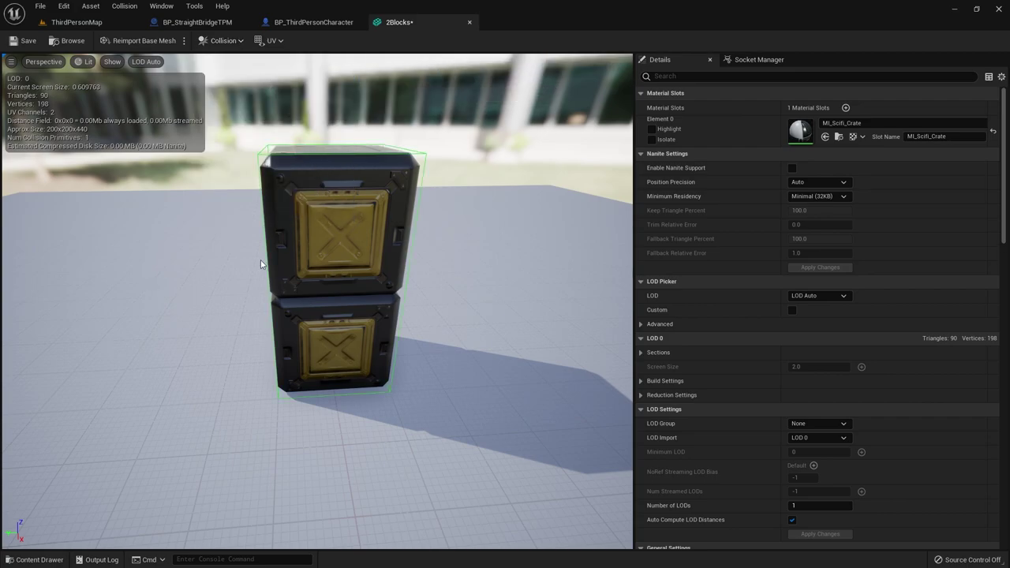
drag(260, 264, 377, 248)
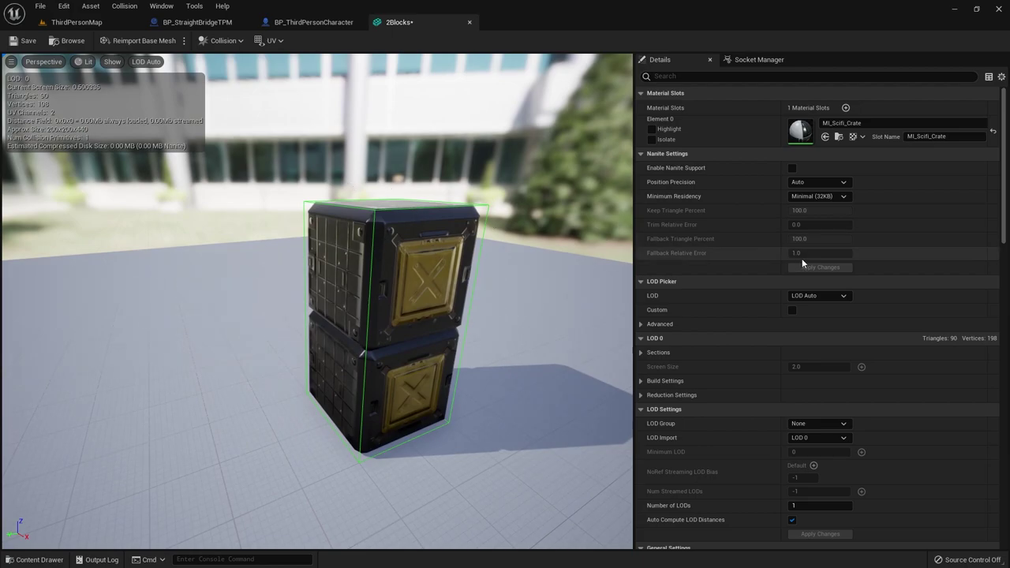
scroll(745, 320, down, 3)
scroll(742, 325, down, 4)
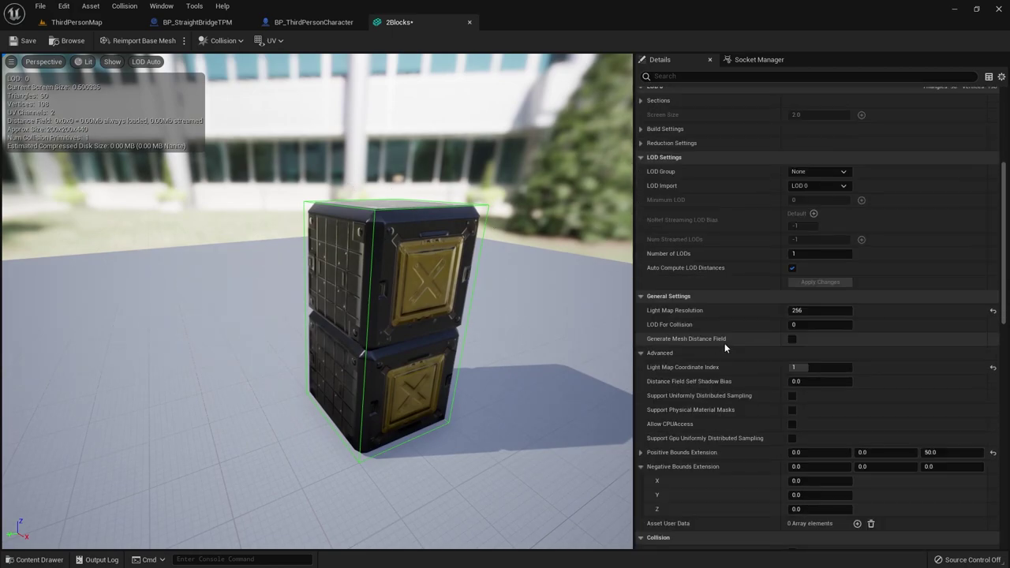
scroll(711, 343, down, 2)
scroll(704, 356, down, 4)
scroll(700, 366, down, 4)
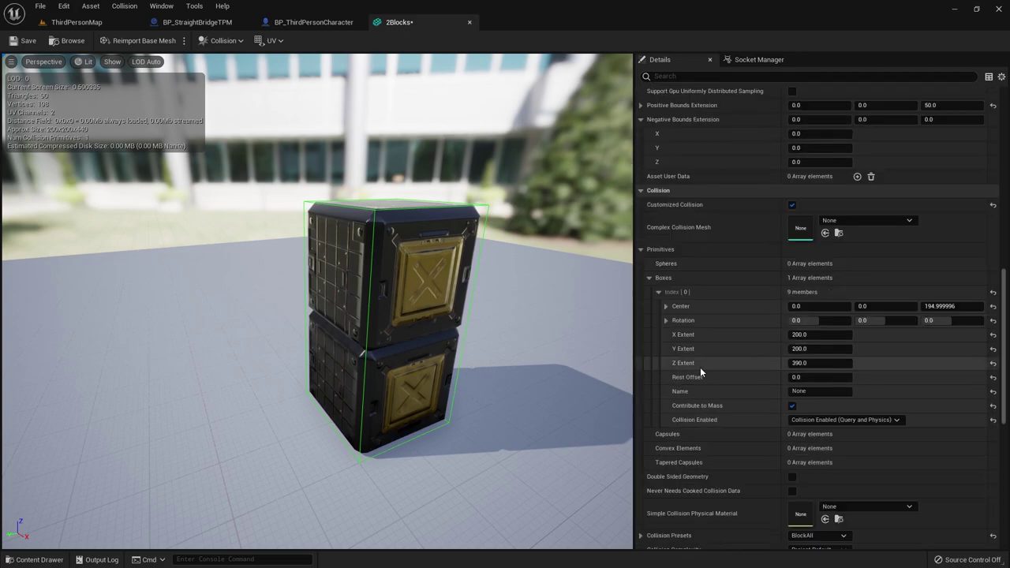
Step: Expand the Boxes collision entry and set the box Z extent to 350
click(649, 278)
click(651, 278)
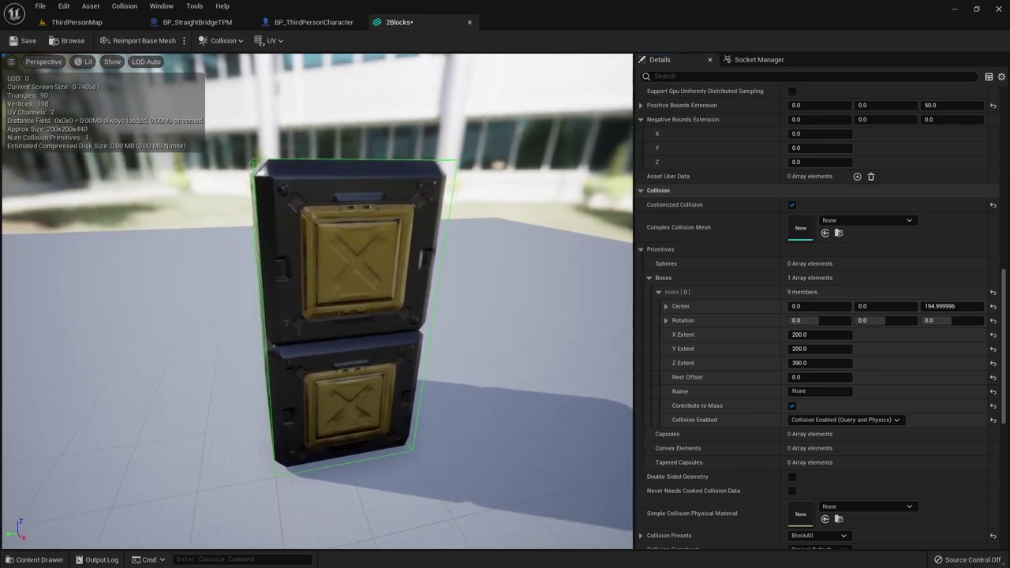
drag(375, 205, 376, 204)
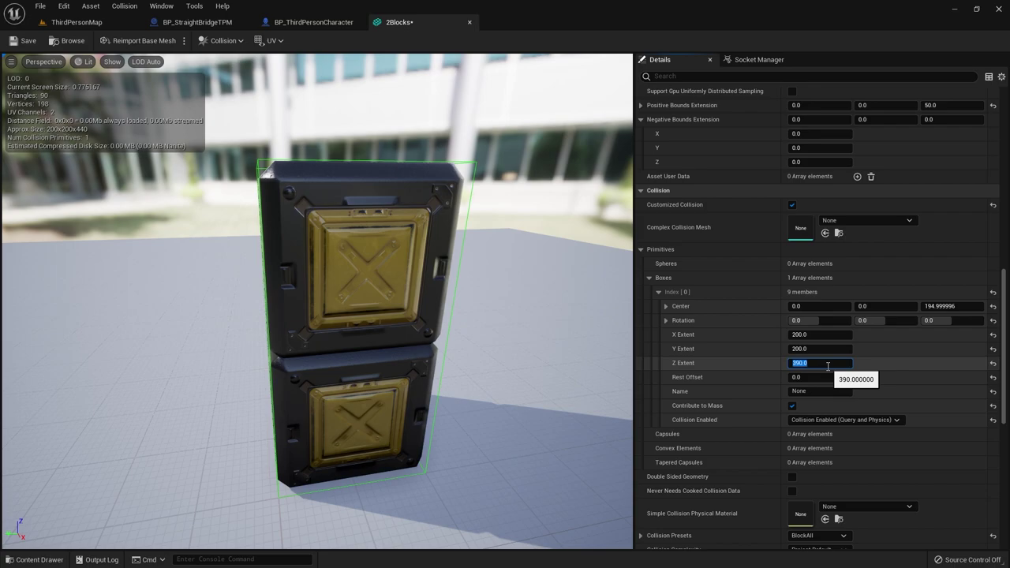
text(350)
key(Return)
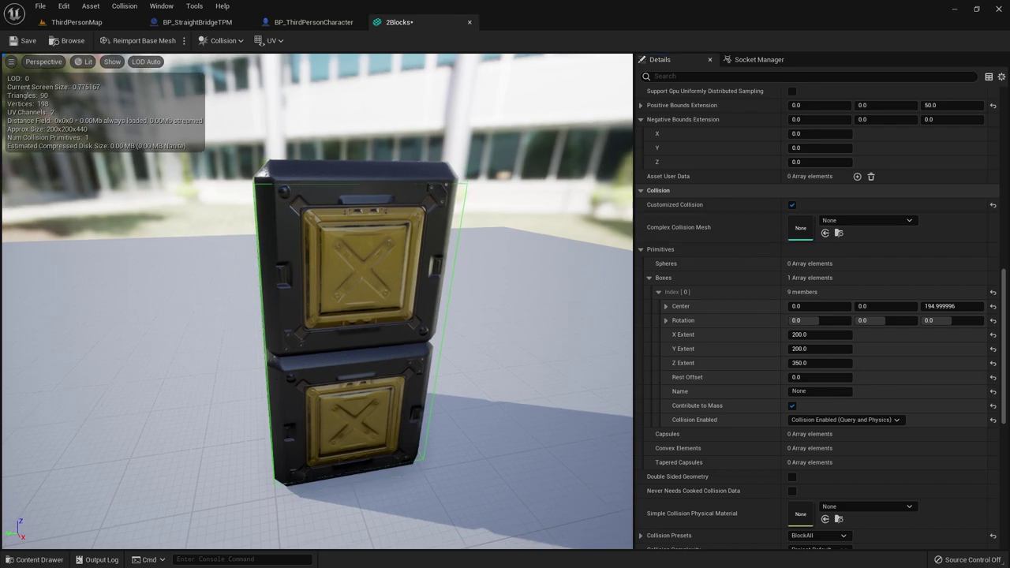
Step: Change the box's Z extent to 330 and save the 2Blocks mesh
drag(315, 315, 411, 300)
drag(261, 237, 309, 185)
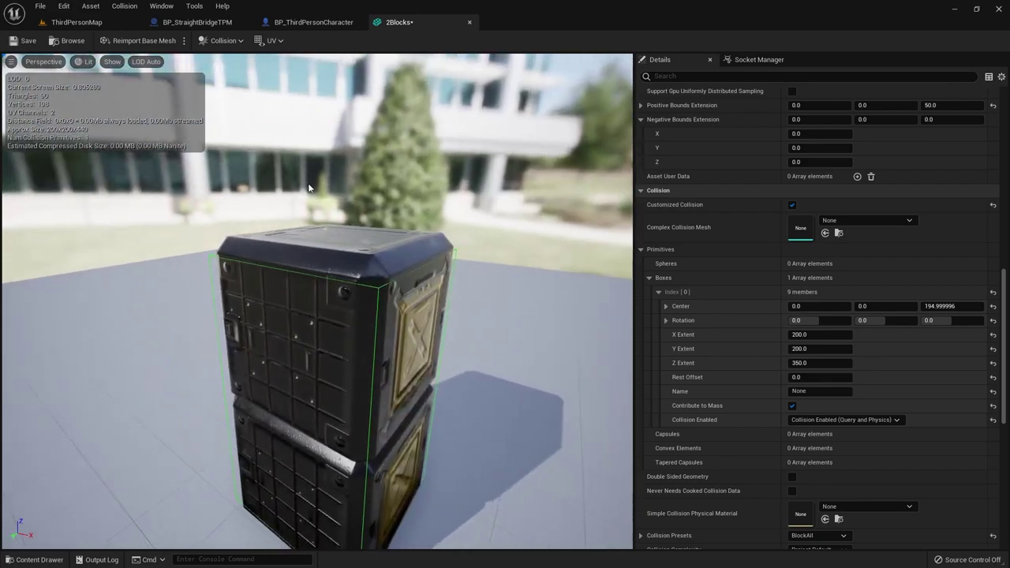
click(813, 364)
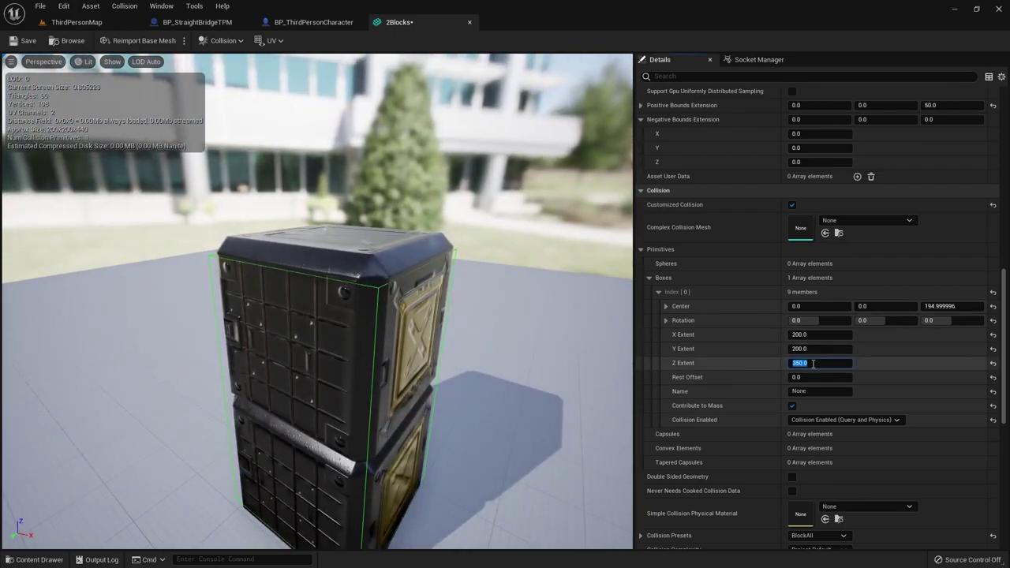
text(330)
key(Return)
drag(316, 236, 398, 201)
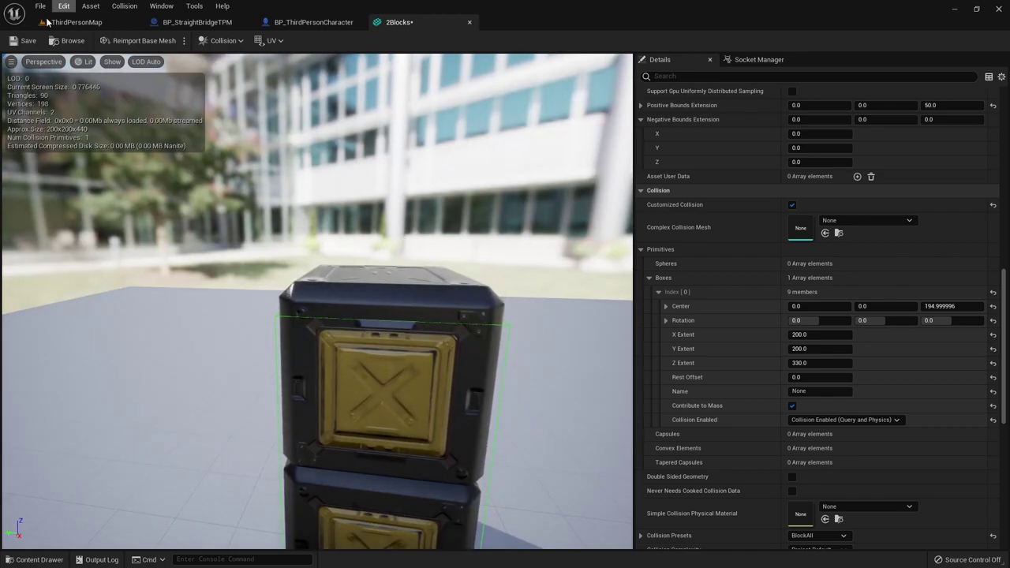
click(24, 40)
Step: Open the 6Blocks crate mesh and dock its editor beside 2Blocks
key(ctrl+space)
double_click(248, 209)
click(224, 40)
click(154, 107)
drag(154, 107, 515, 22)
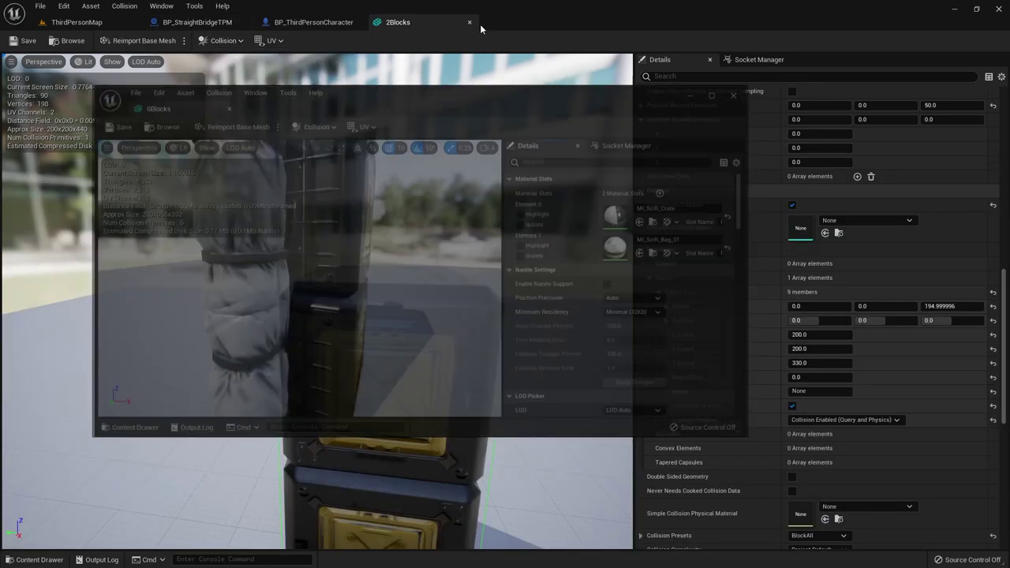
Step: Remove 6Blocks' existing collision and add a single box simplified collision
click(223, 40)
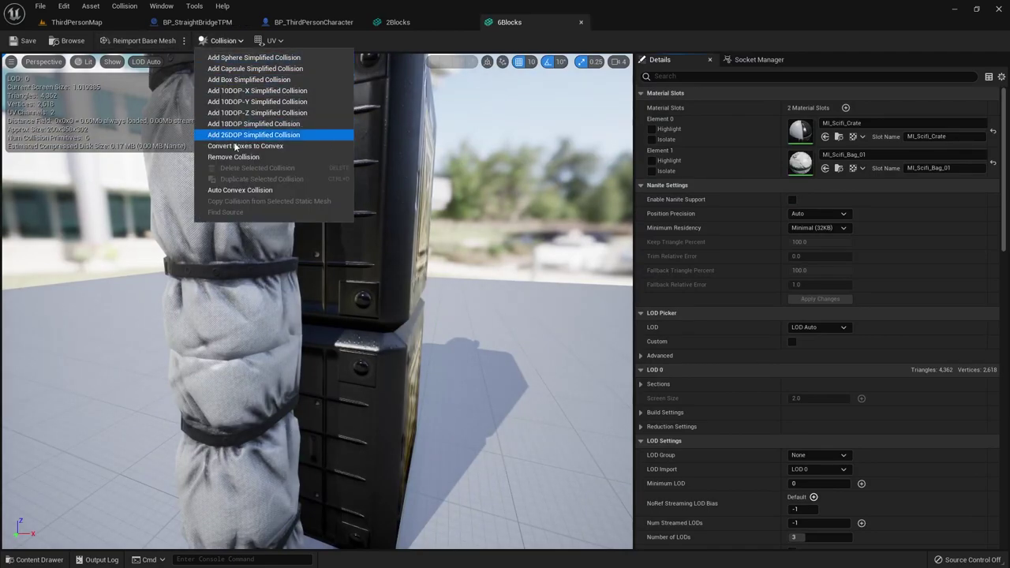
click(240, 157)
click(223, 41)
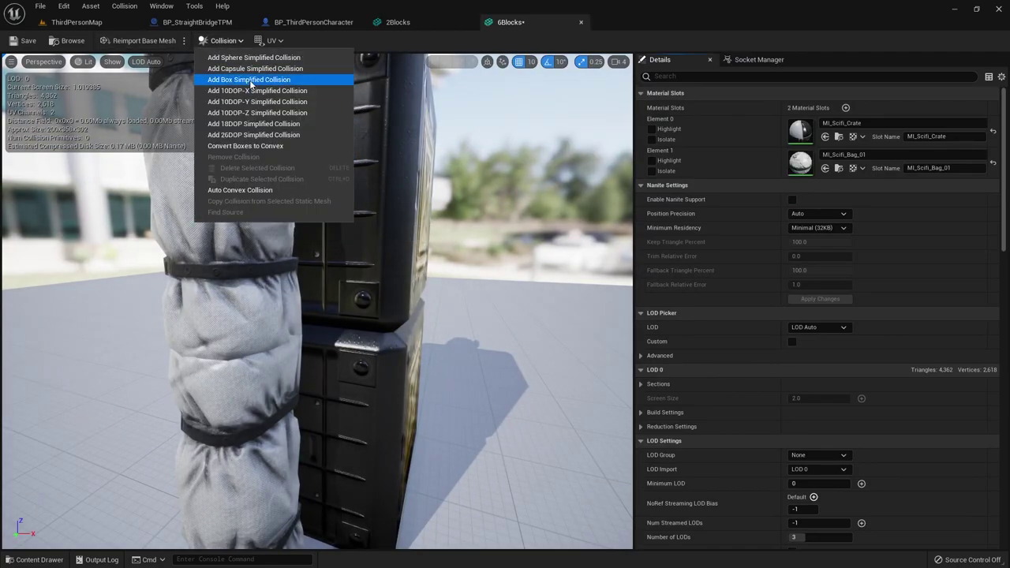
click(269, 81)
Step: Set the box extents to 200 × 200 × 340, save, and select T1 in the Content Drawer
drag(268, 87, 332, 103)
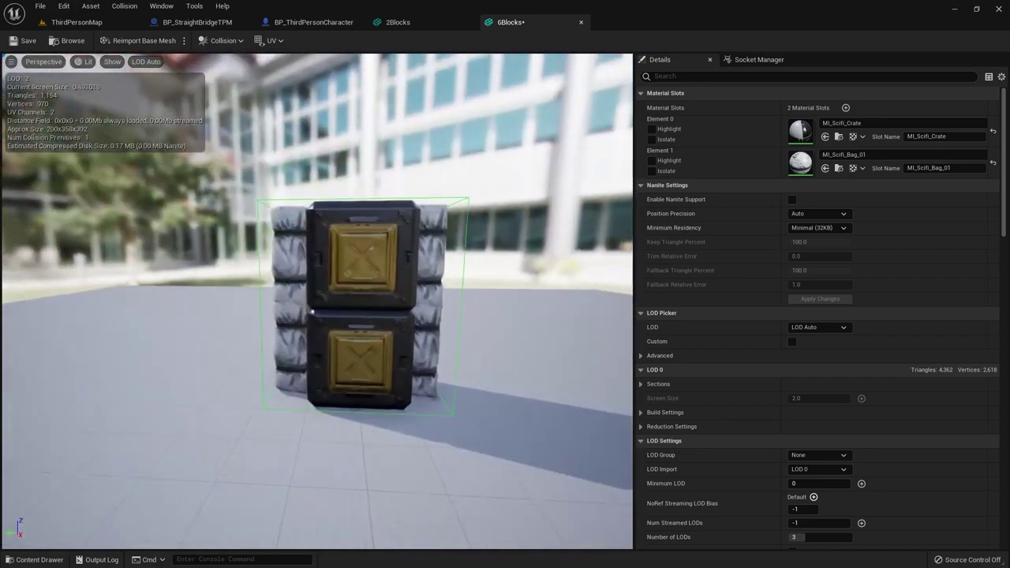
drag(464, 177, 482, 179)
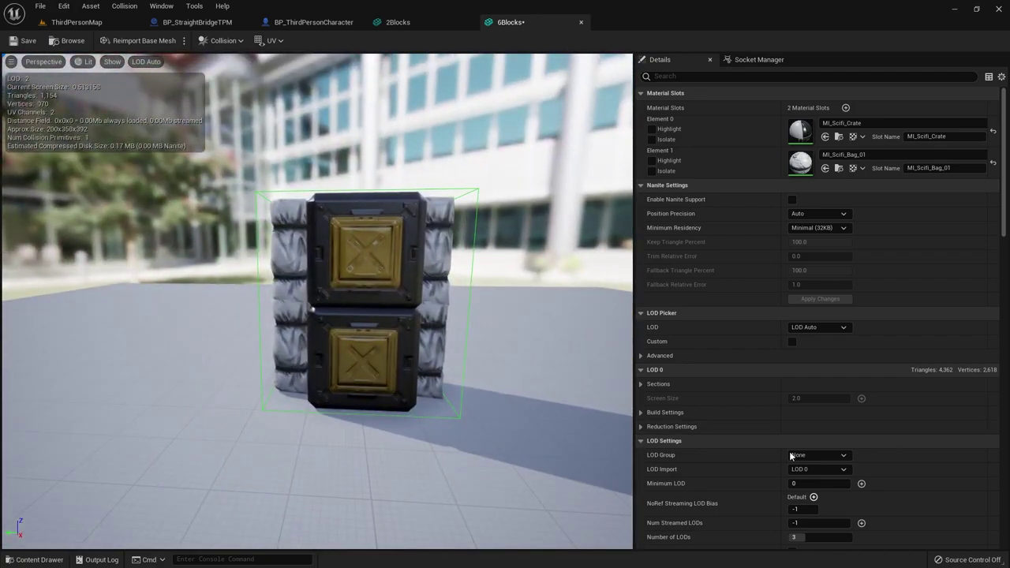
scroll(791, 456, down, 5)
scroll(786, 461, down, 5)
scroll(775, 470, down, 5)
scroll(745, 450, down, 5)
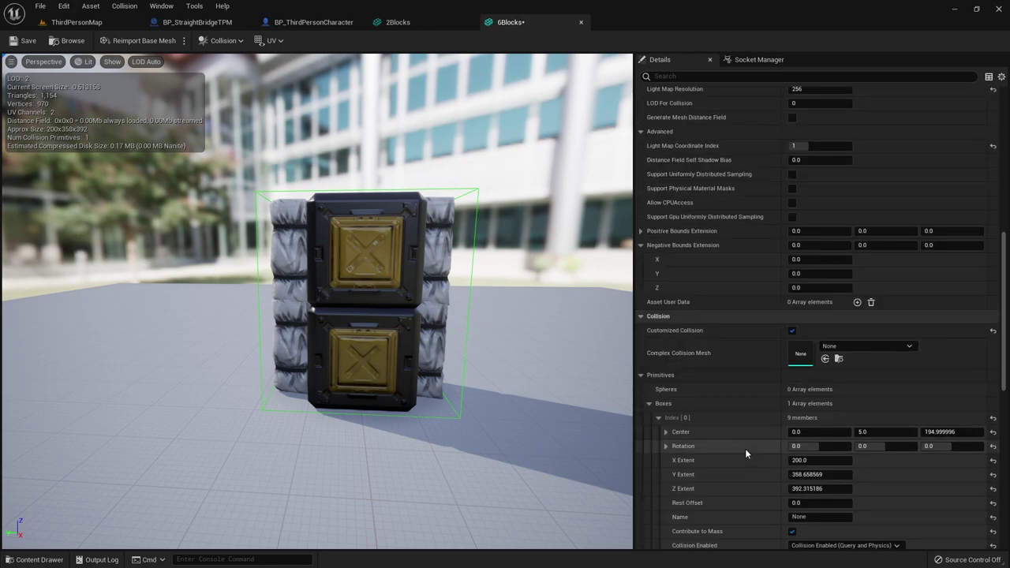
scroll(745, 449, down, 3)
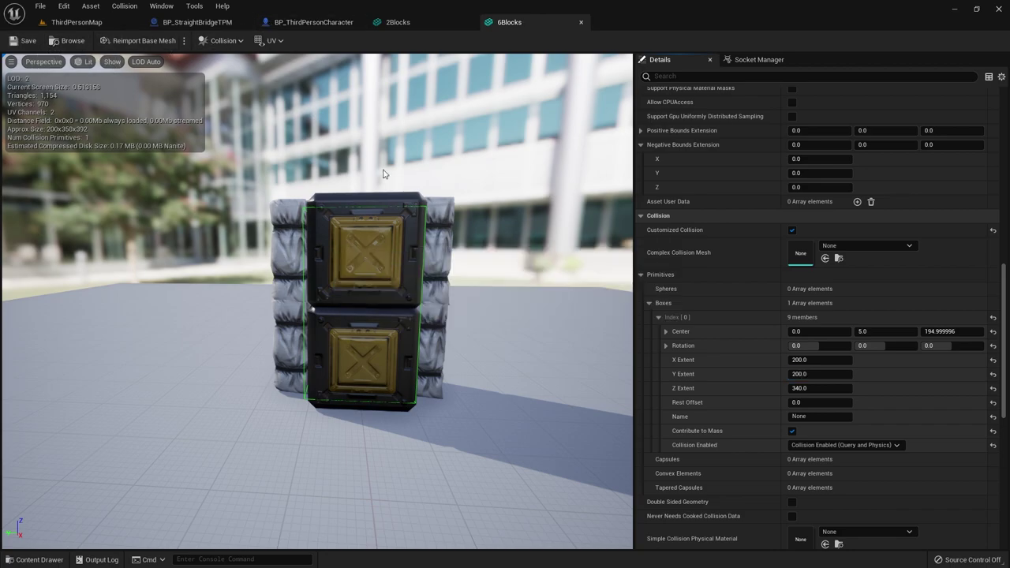
key(ctrl+space)
click(310, 221)
Step: Open the T1 tank mesh and convert its existing box collisions to convex
double_click(310, 221)
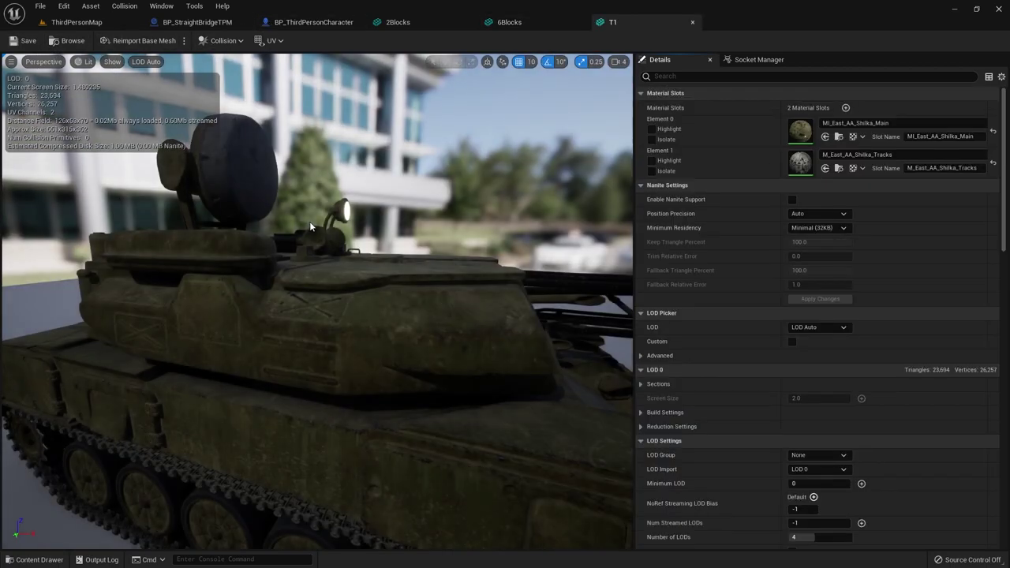
drag(310, 221, 489, 378)
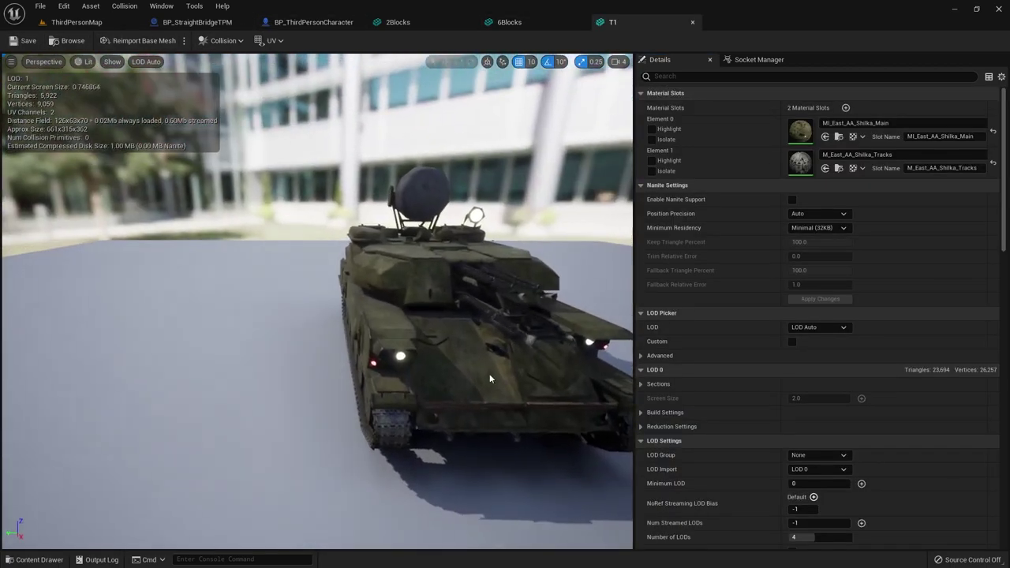
click(221, 41)
click(243, 148)
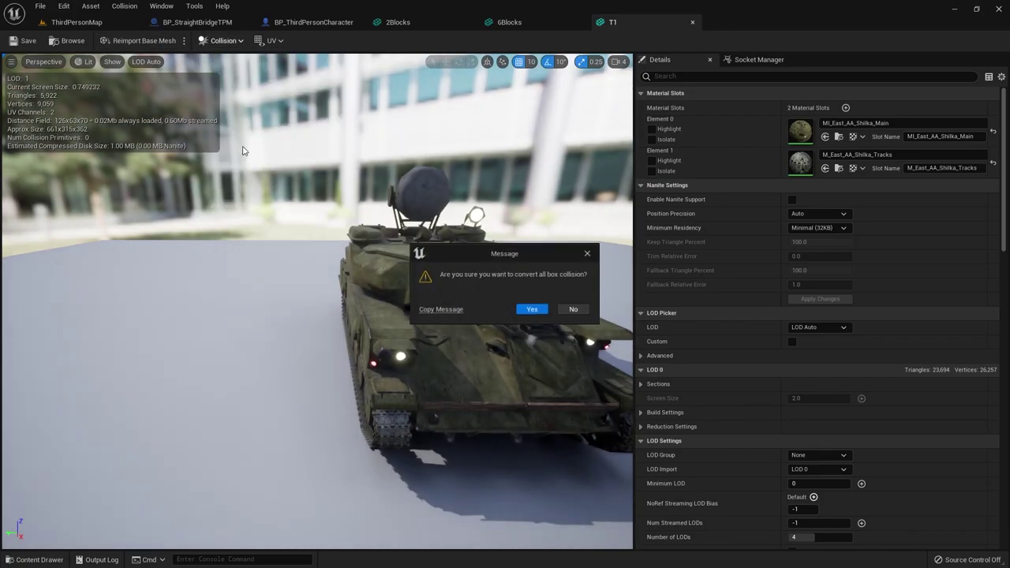
key(Return)
Step: Add one box simplified collision enclosing the whole tank
click(219, 41)
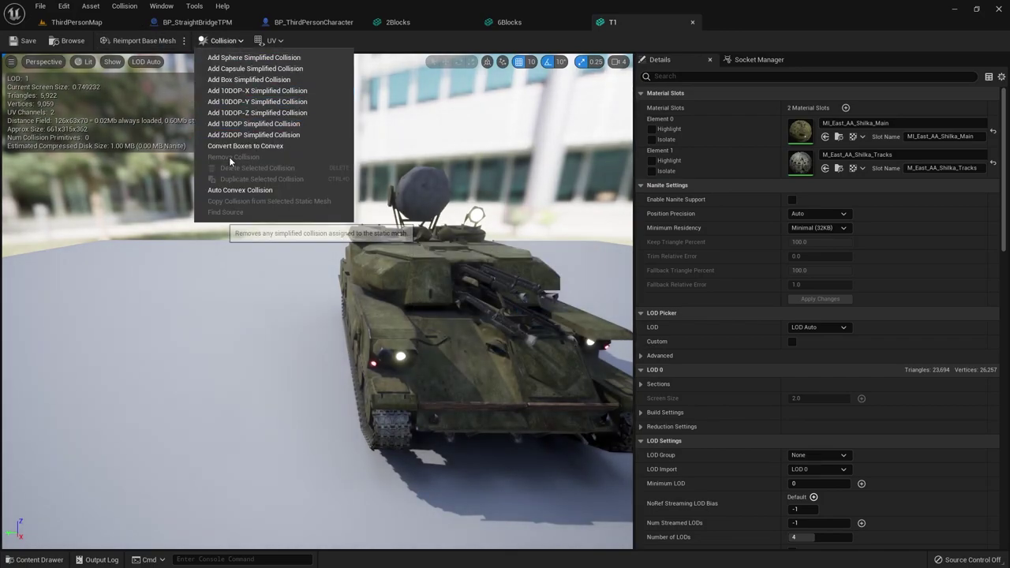
click(252, 81)
mouse_move(339, 191)
mouse_down()
mouse_move(395, 237)
mouse_move(473, 237)
mouse_move(290, 227)
mouse_up()
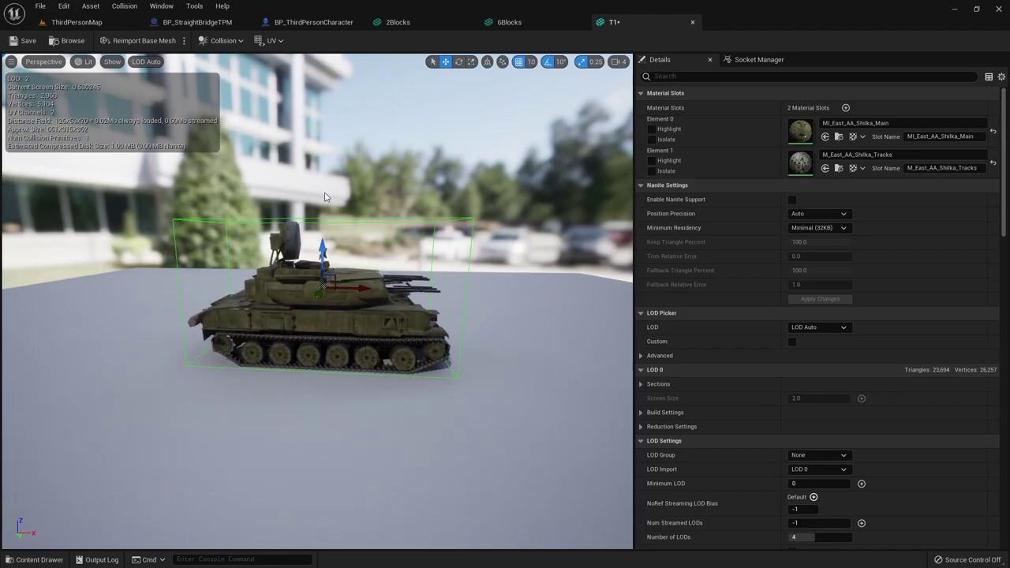
drag(234, 61, 331, 87)
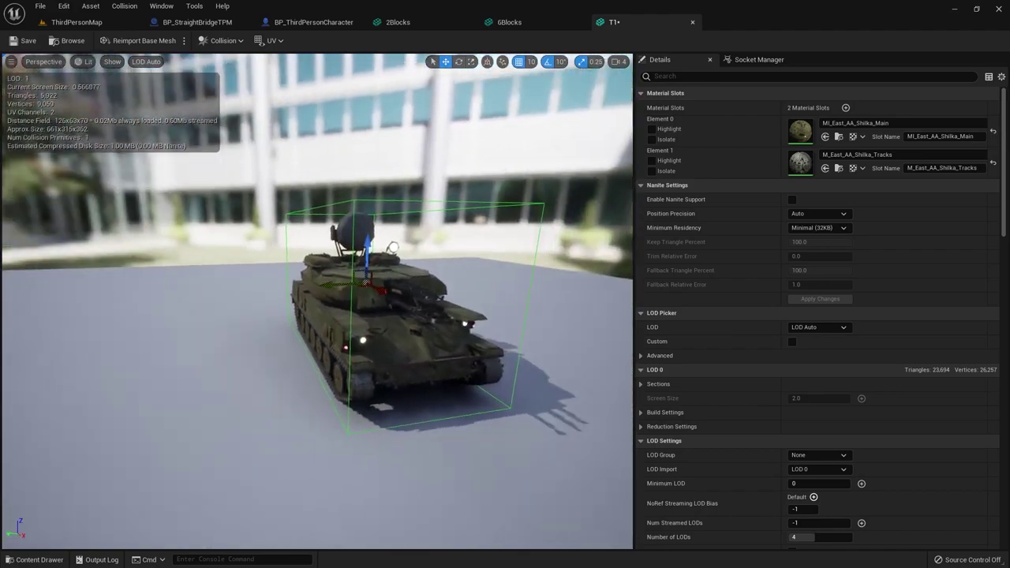
click(215, 39)
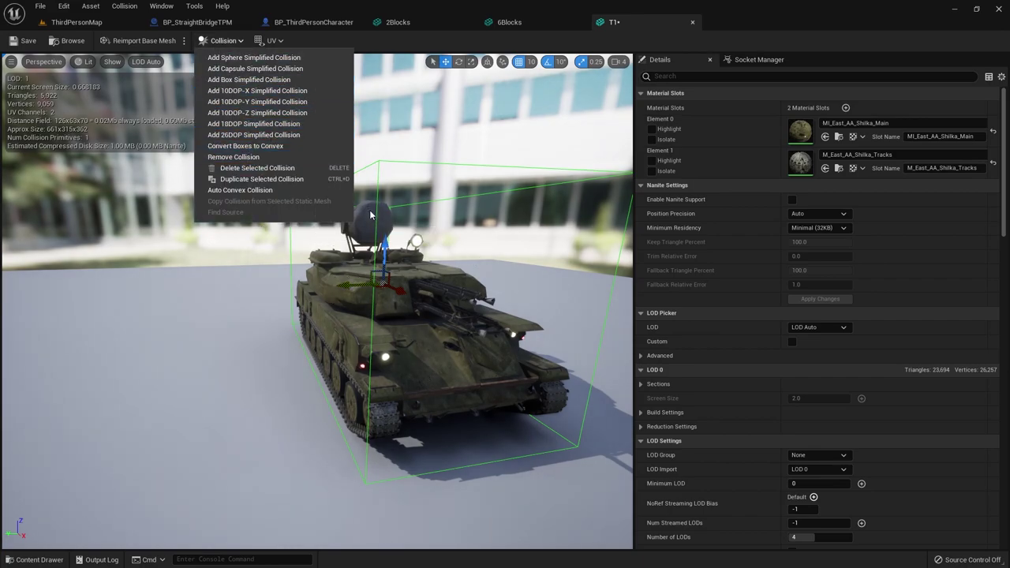
click(385, 297)
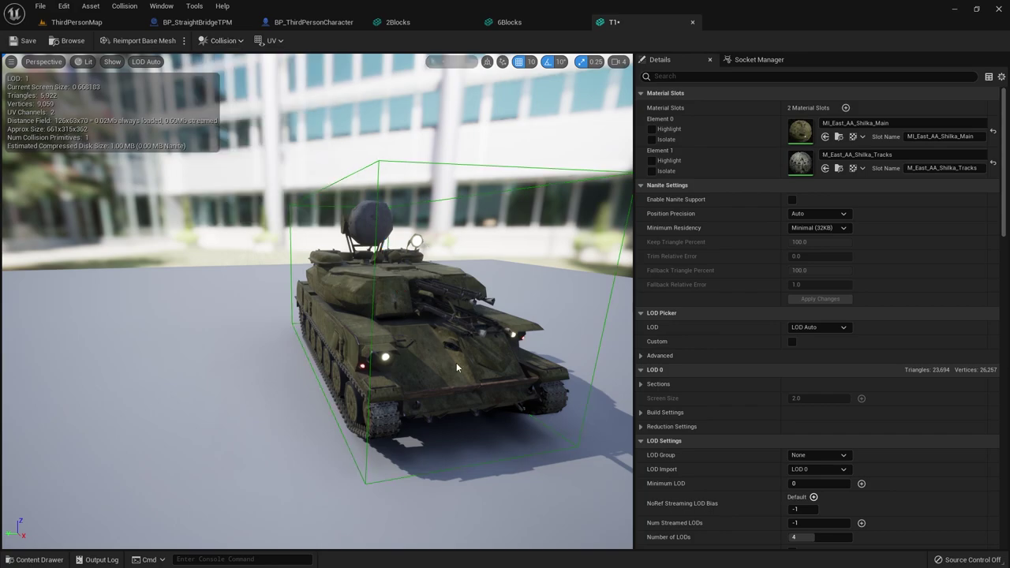
Step: Set Boxes Index[0] to X extent 550, Z extent 200, centre Z 100, then save T1
scroll(756, 456, down, 3)
scroll(756, 455, down, 5)
scroll(749, 454, down, 5)
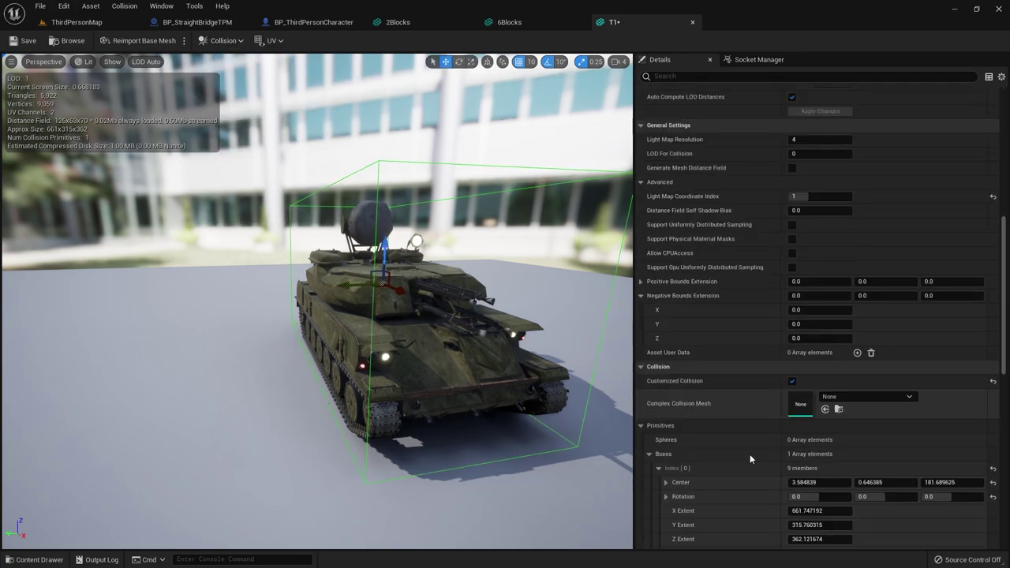
scroll(749, 440, down, 5)
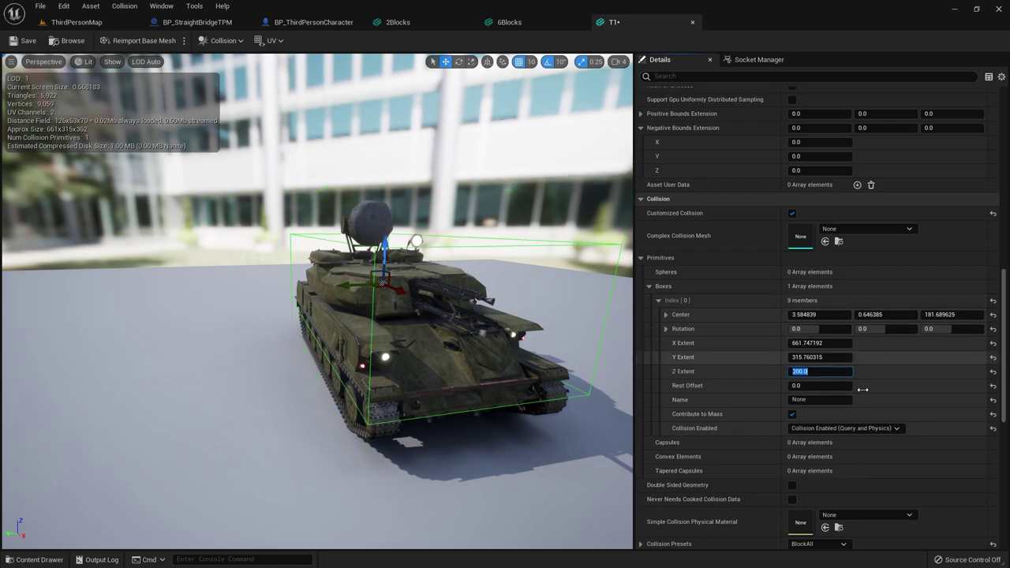
drag(599, 316, 502, 308)
text(100)
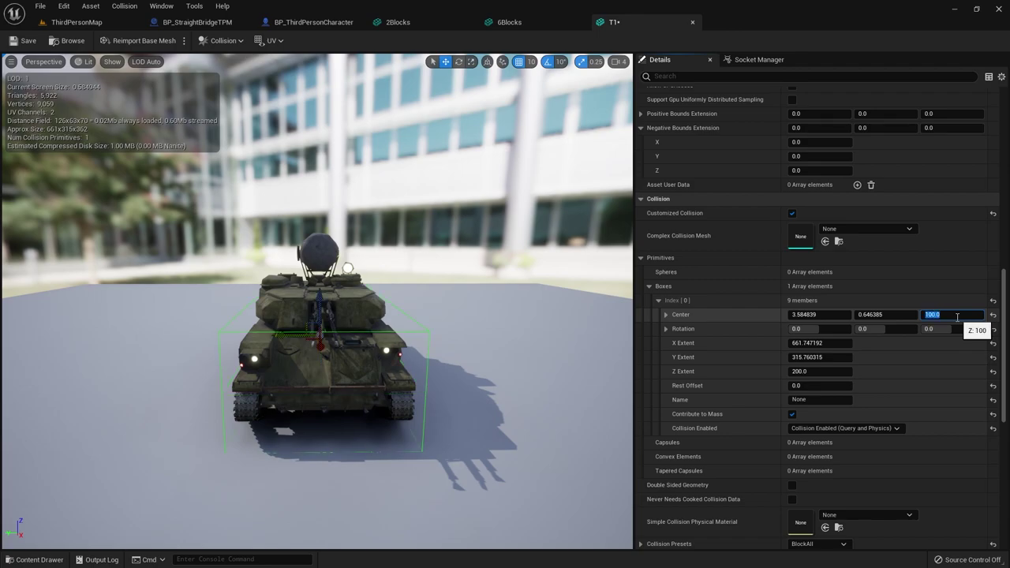
mouse_move(332, 315)
mouse_down()
mouse_move(474, 316)
mouse_move(355, 300)
mouse_move(514, 358)
mouse_up()
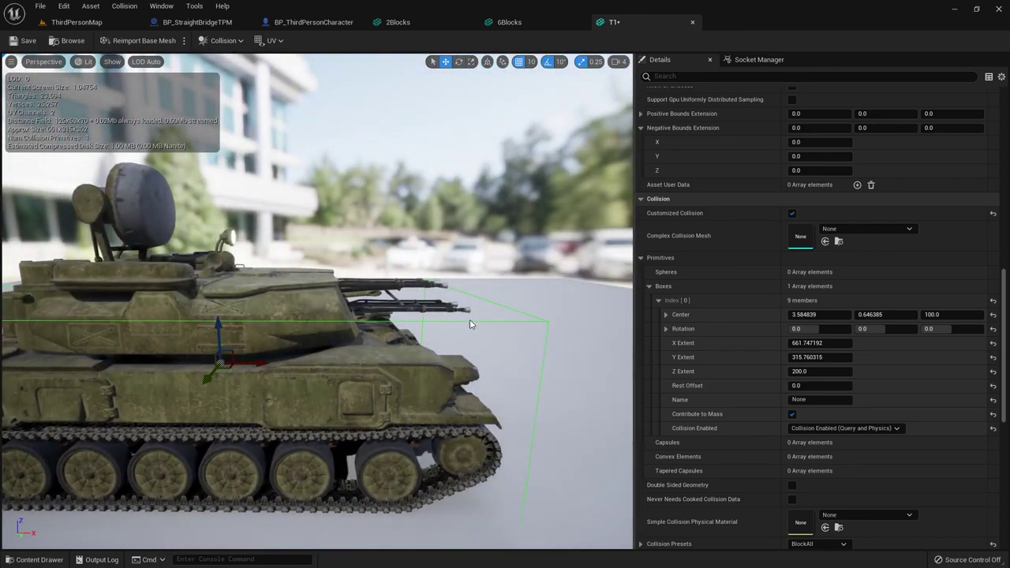
drag(470, 323, 437, 325)
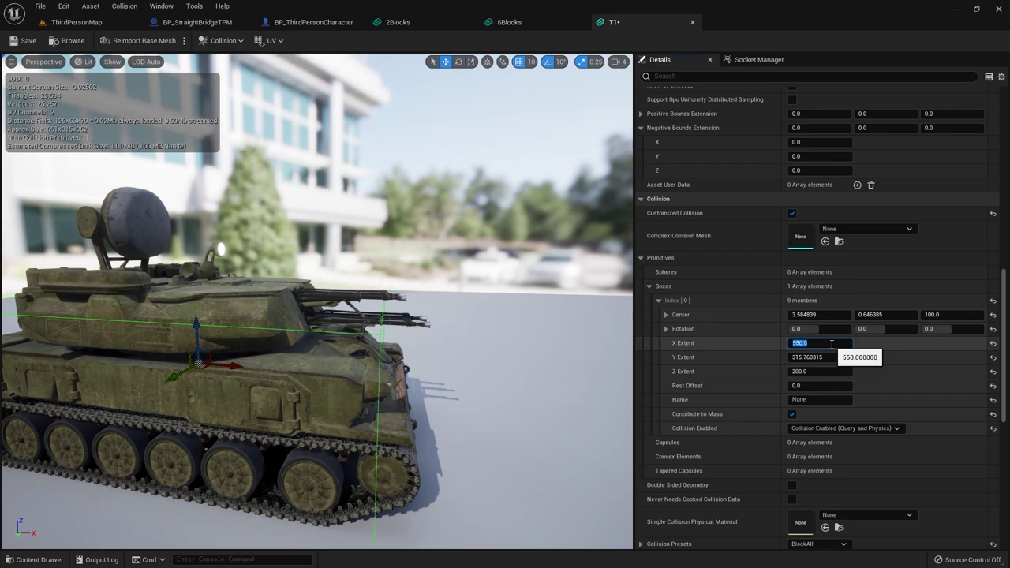
drag(312, 284, 54, 17)
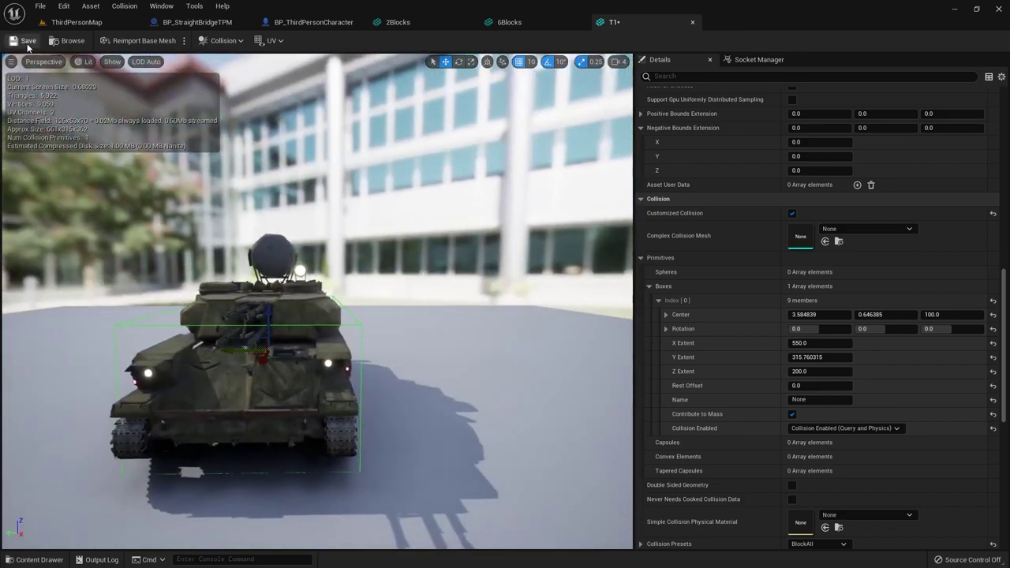
click(28, 44)
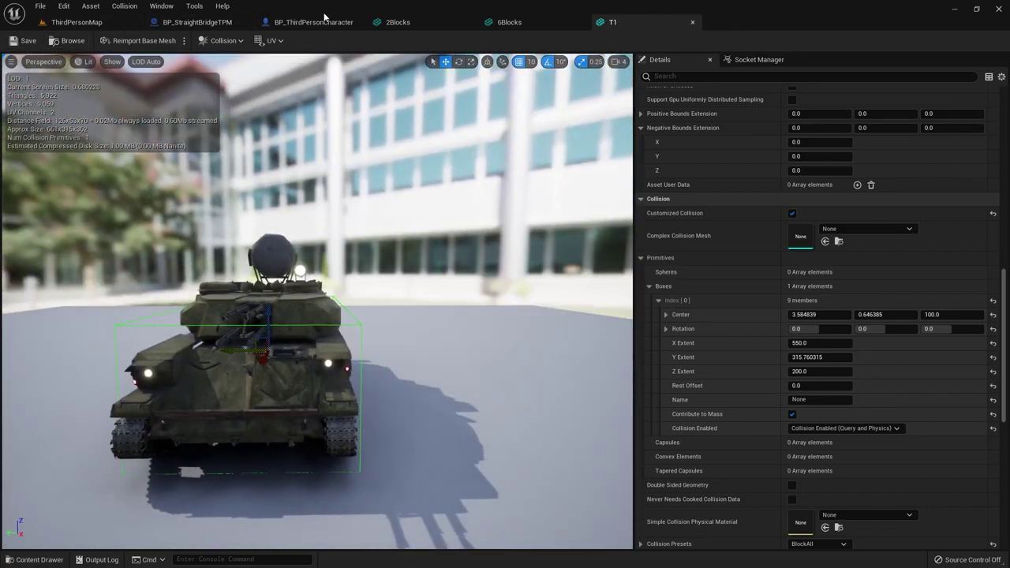
Step: Open the T2 truck mesh from the Content Drawer
click(500, 23)
click(396, 22)
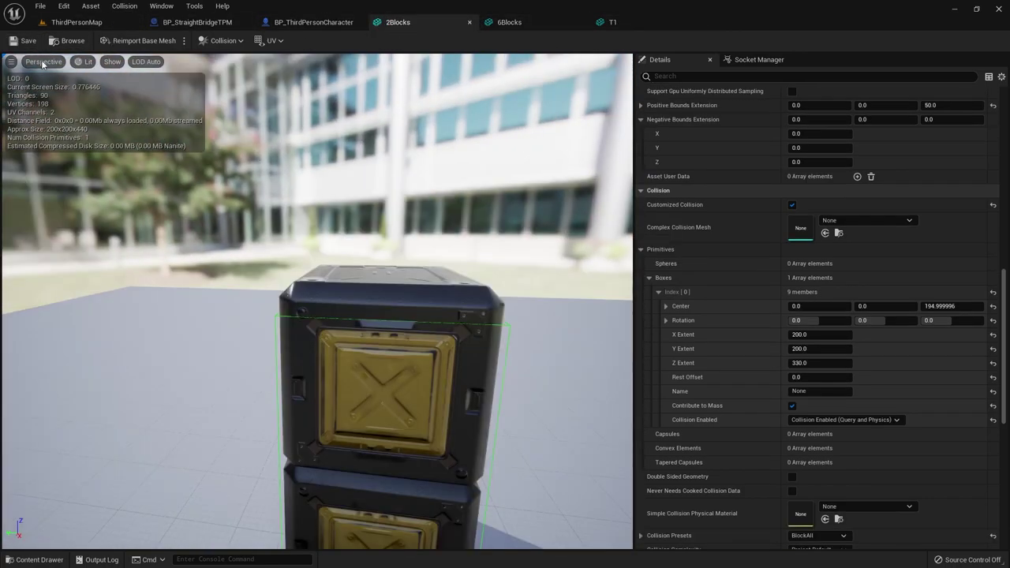
key(ctrl+space)
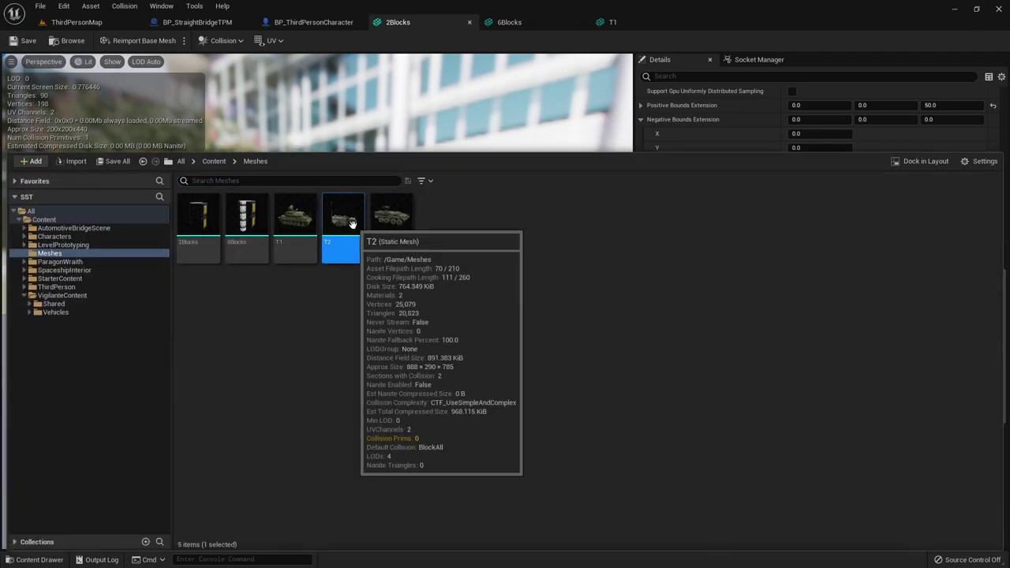
double_click(353, 207)
Step: Add a box simplified collision around the truck
mouse_move(393, 233)
mouse_down()
mouse_move(410, 285)
mouse_move(228, 139)
mouse_up()
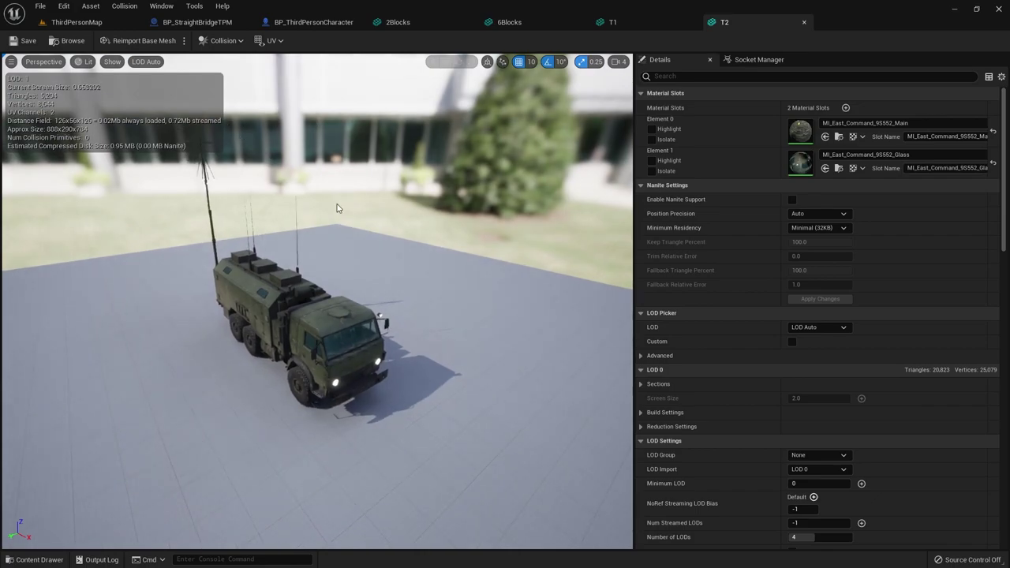
mouse_move(337, 209)
mouse_down()
mouse_move(318, 205)
mouse_move(229, 38)
mouse_up()
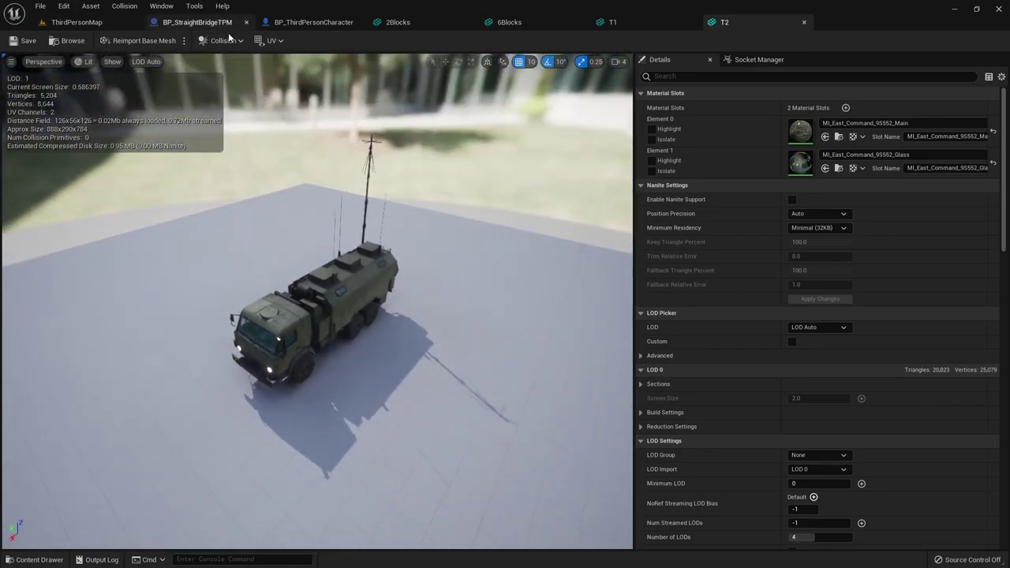
click(221, 40)
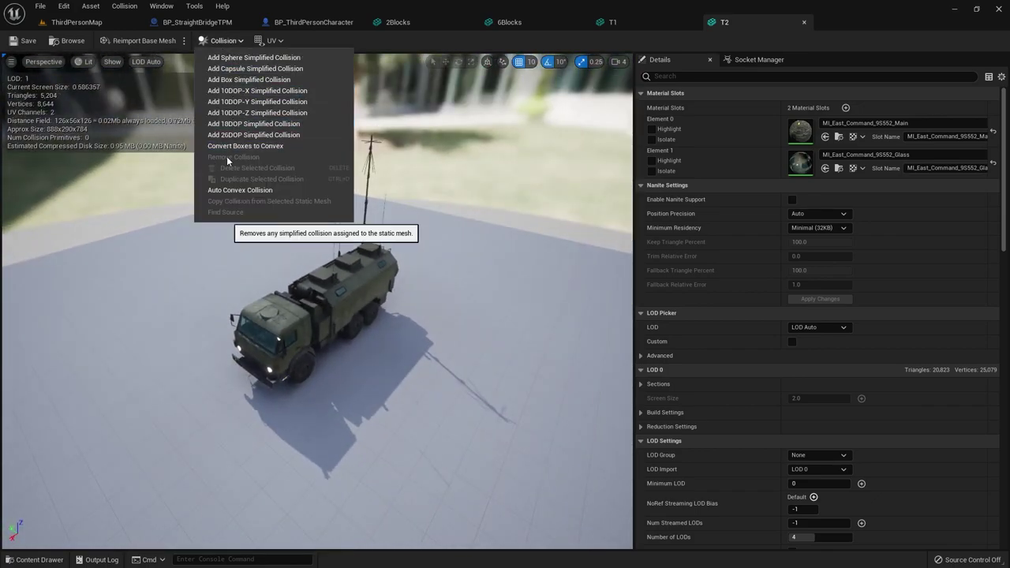
click(237, 80)
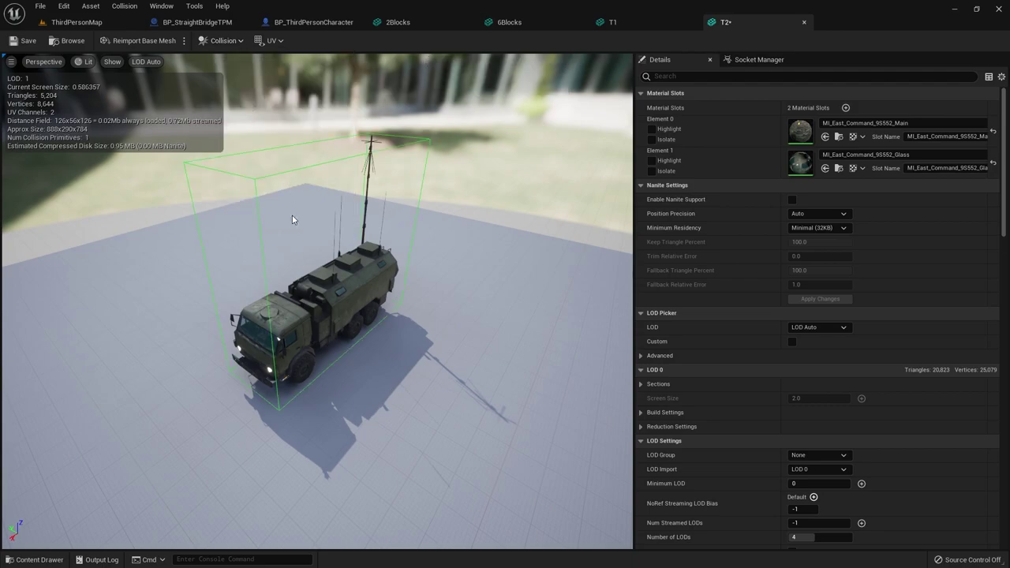
drag(292, 220, 511, 286)
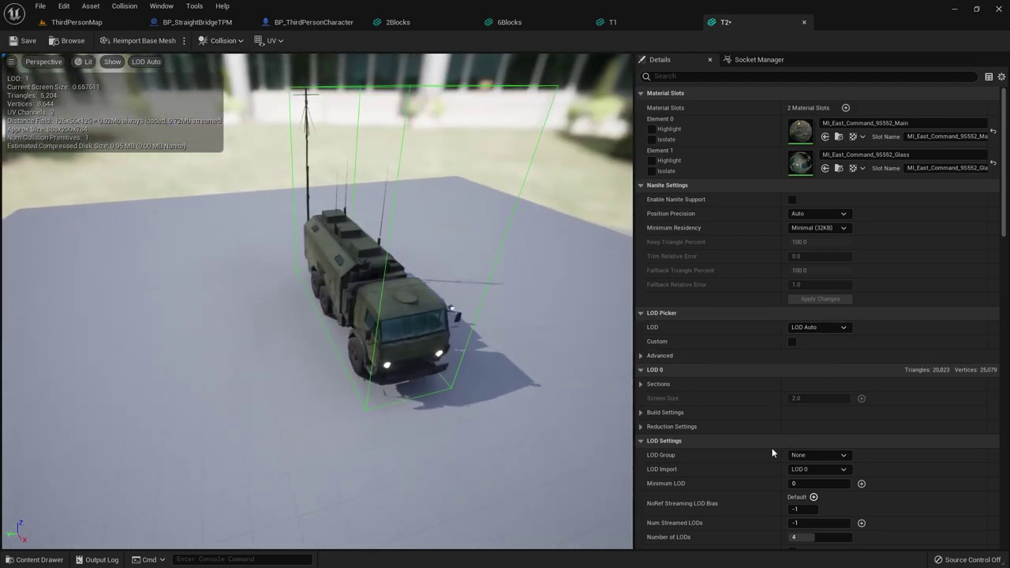
Step: Set T2's box centre Z to 100, Z extent 280 and X extent 780
scroll(763, 457, down, 5)
scroll(750, 474, down, 5)
scroll(739, 472, down, 5)
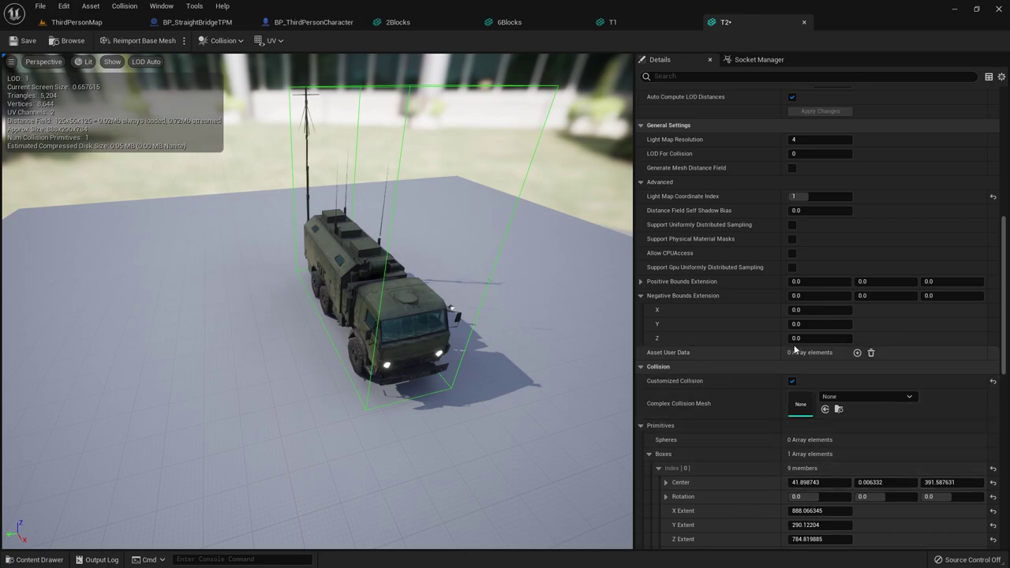
scroll(790, 442, down, 3)
scroll(760, 410, down, 1)
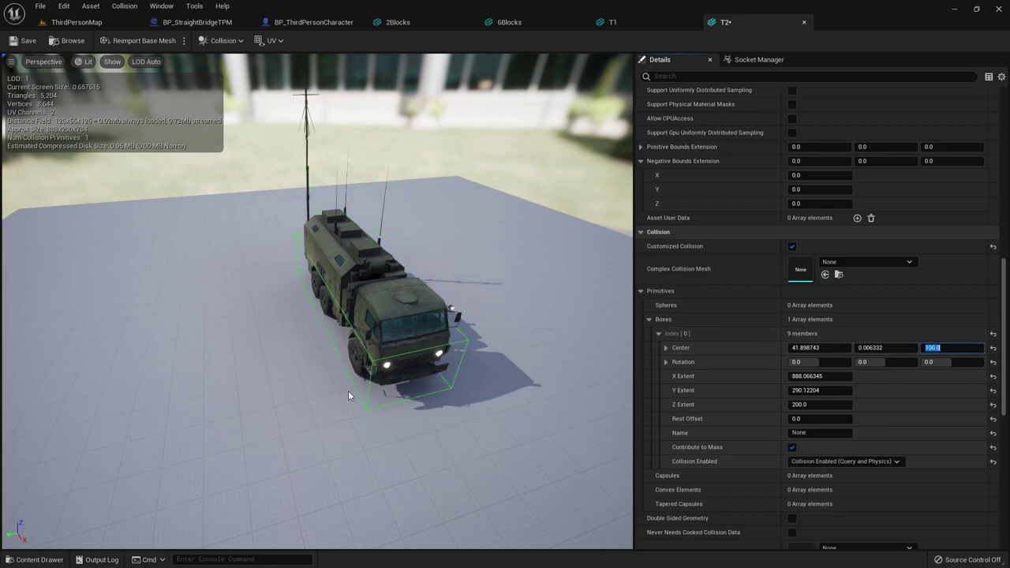
mouse_move(348, 395)
mouse_down()
mouse_move(411, 339)
mouse_move(445, 386)
mouse_up()
text(280)
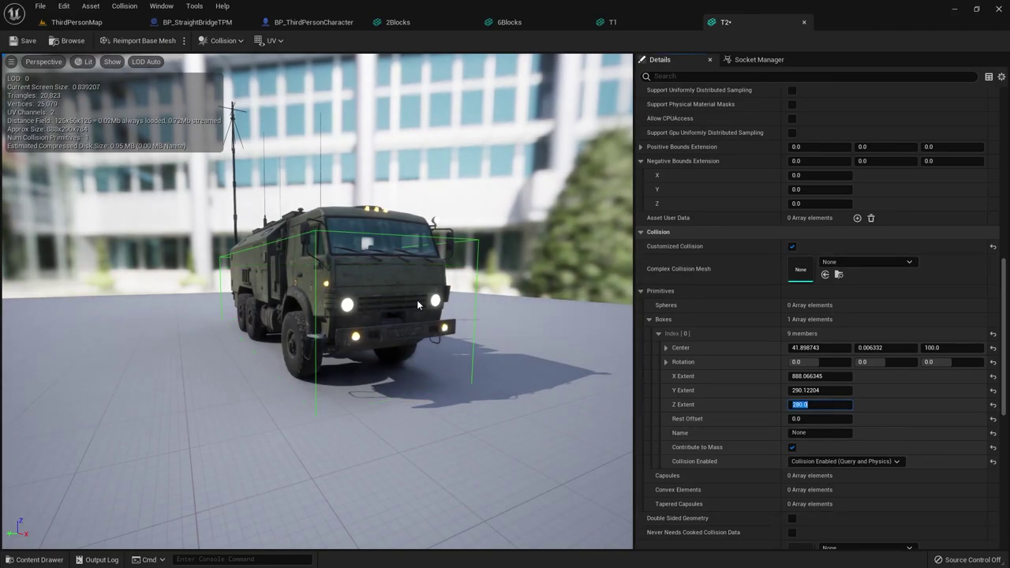
drag(473, 276, 547, 265)
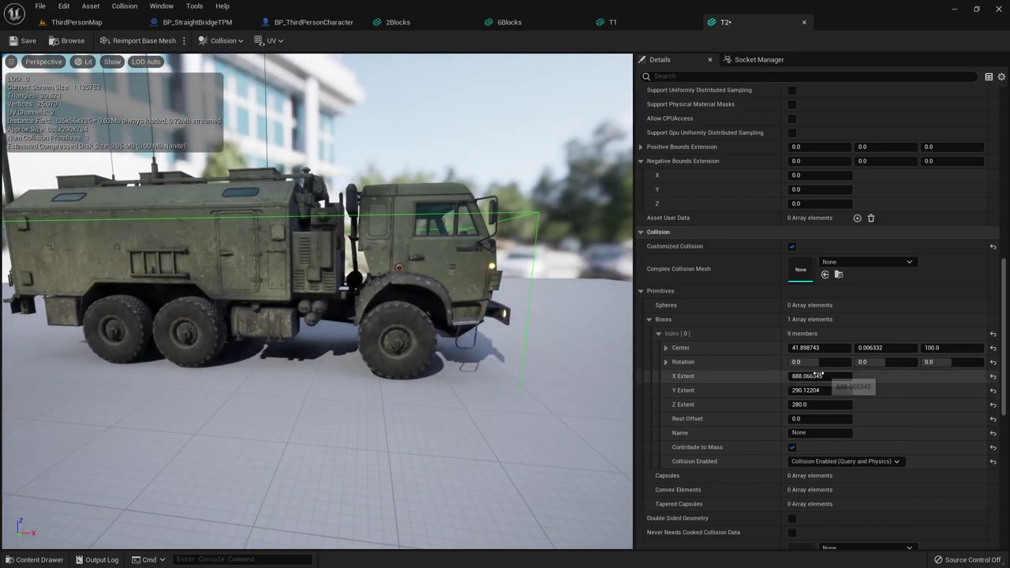
text(780)
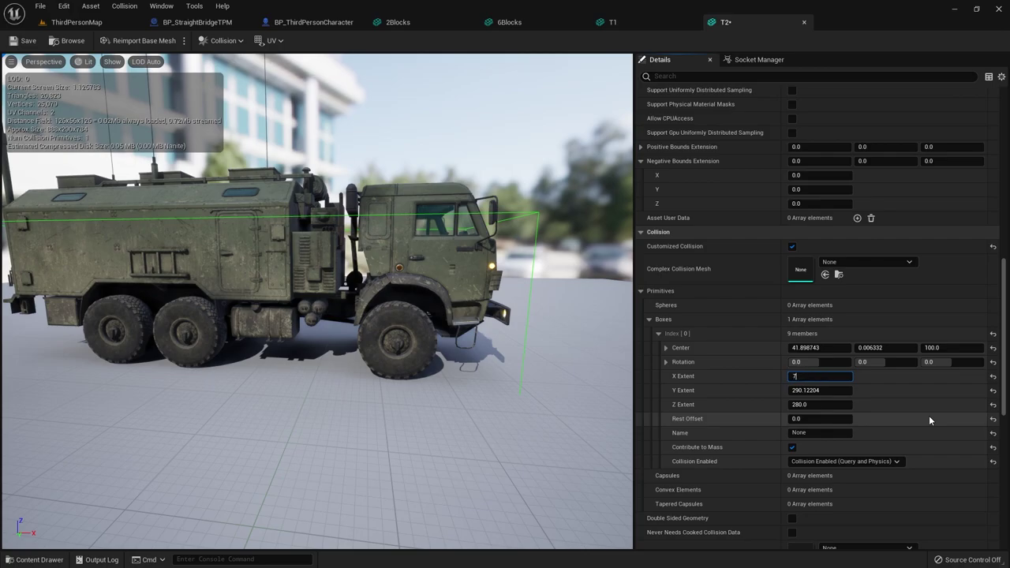
key(Return)
Step: Inspect the truck's collision from several angles, save T2 with Ctrl+S, and select T3
drag(473, 300, 277, 300)
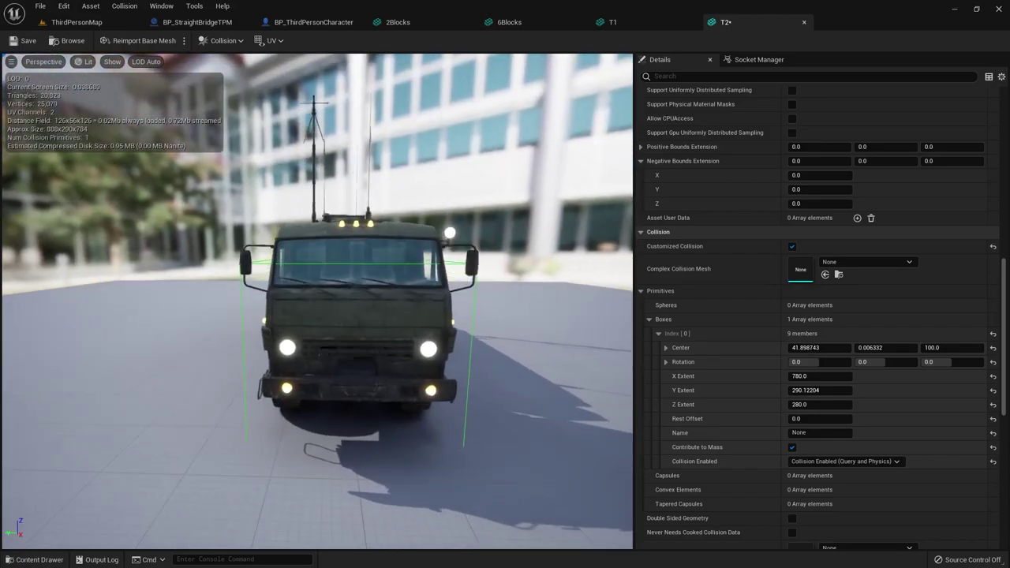
drag(276, 300, 456, 183)
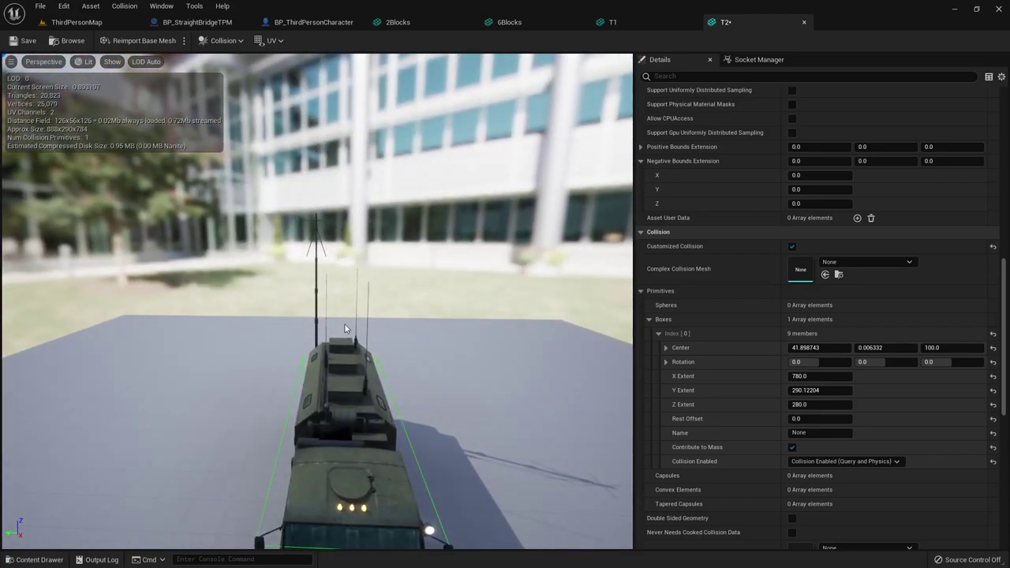
drag(345, 329, 251, 53)
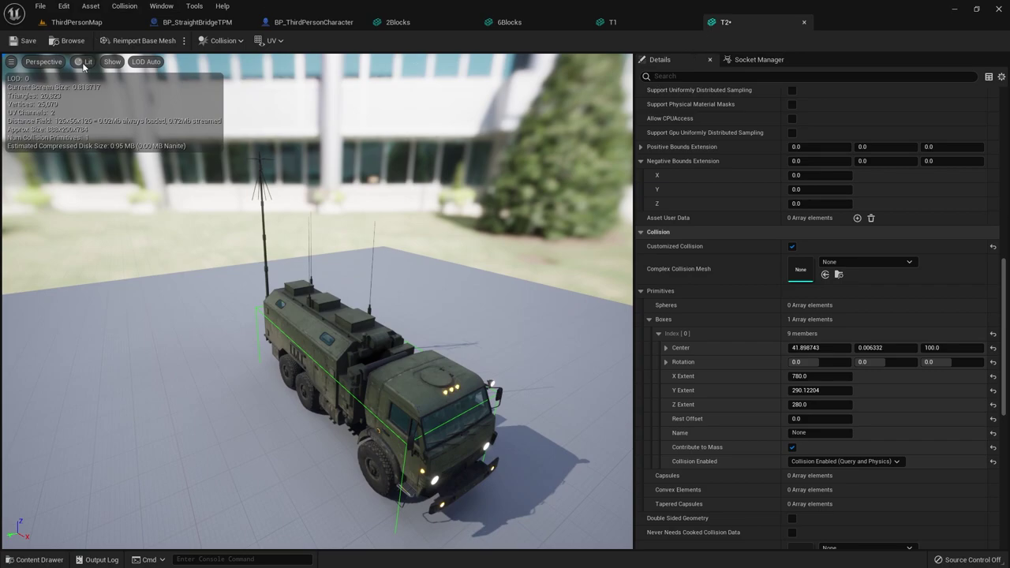
key(ctrl+s)
key(ctrl+space)
click(407, 218)
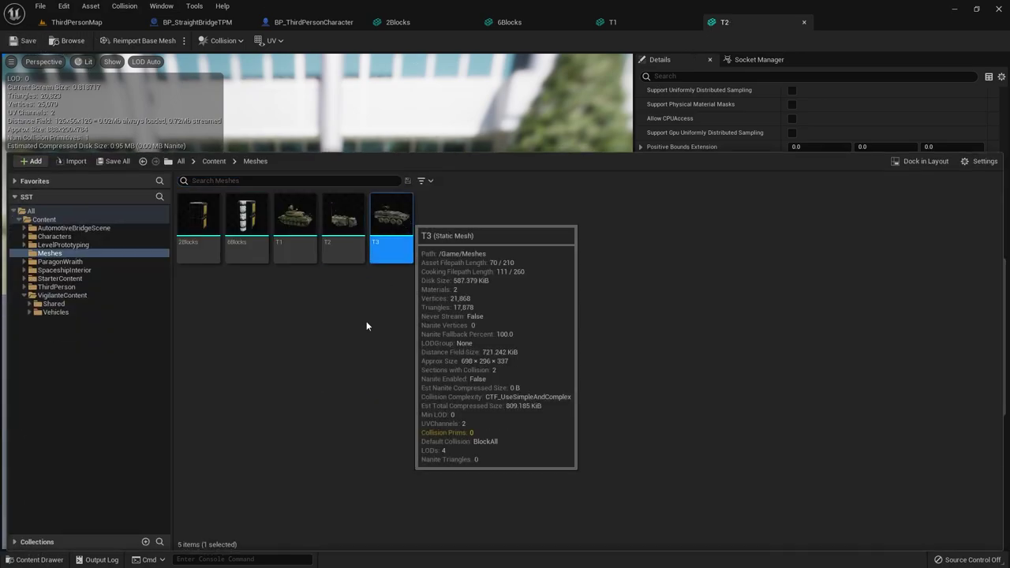
Step: Open the T3 vehicle mesh and add a box simplified collision
key(Return)
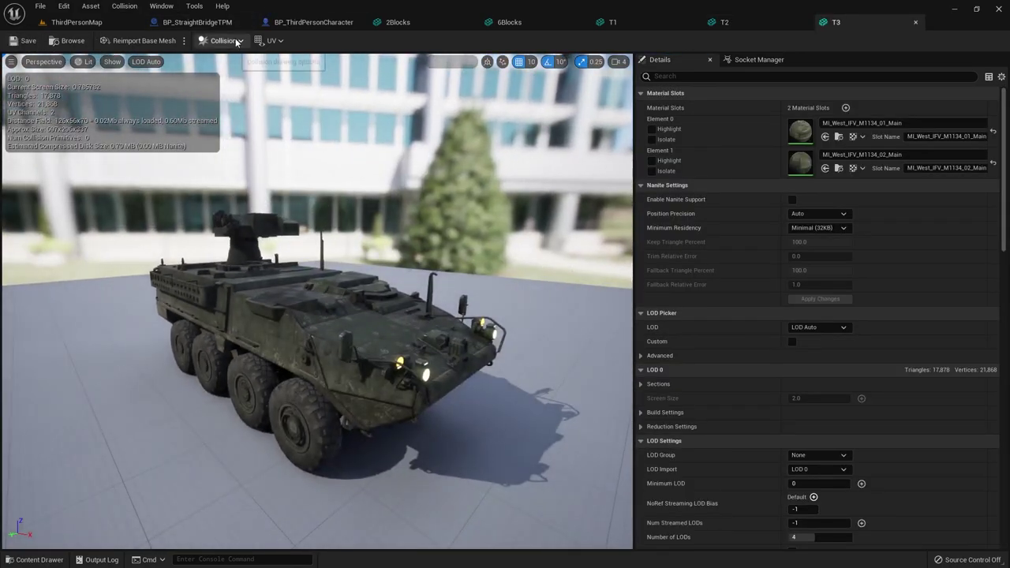
click(237, 43)
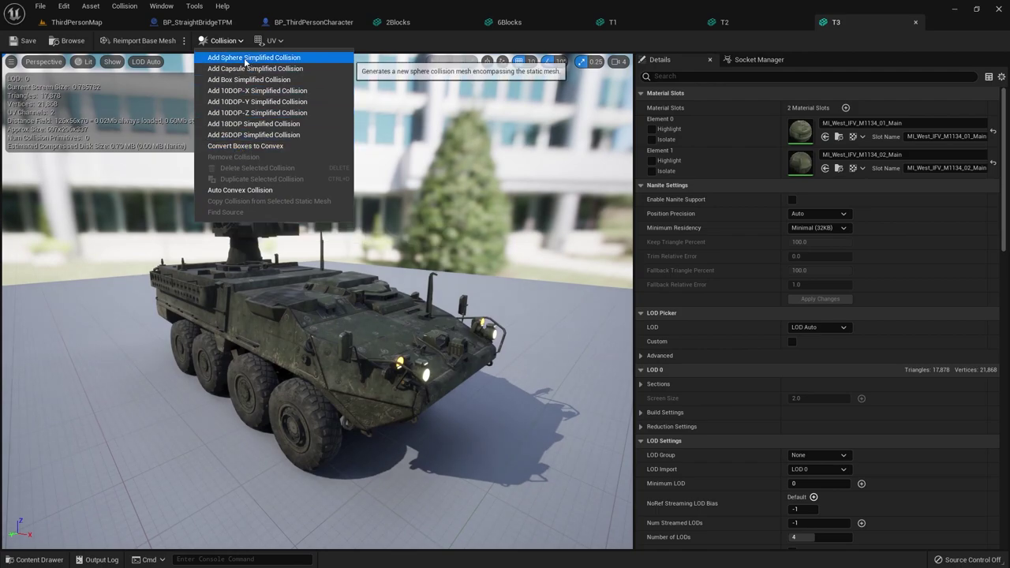
click(252, 80)
Step: Set T3's box centre Z 100, Z extent 200, X extent 600, and save
scroll(793, 346, down, 3)
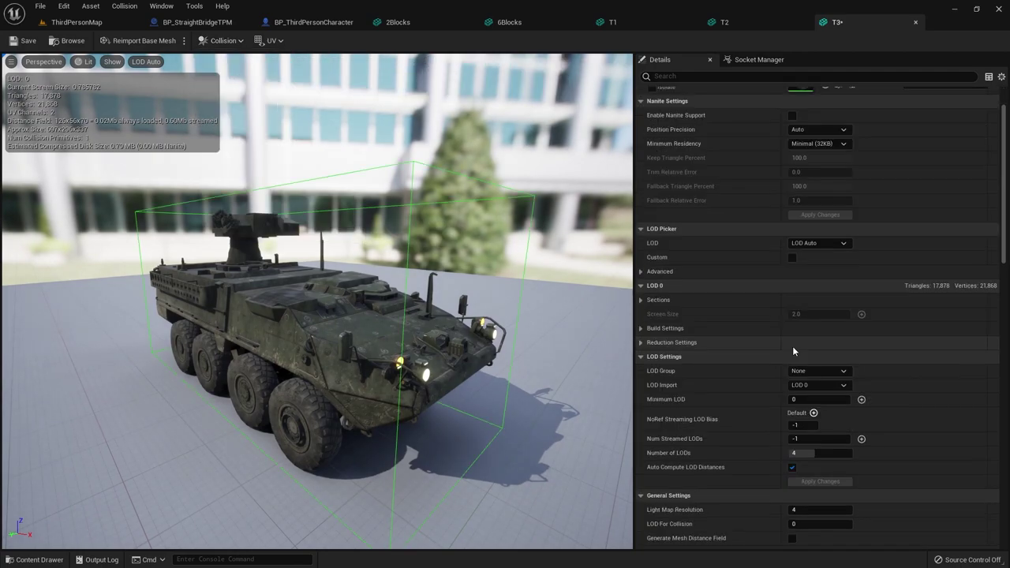
scroll(789, 363, down, 5)
scroll(722, 412, down, 5)
scroll(799, 412, down, 5)
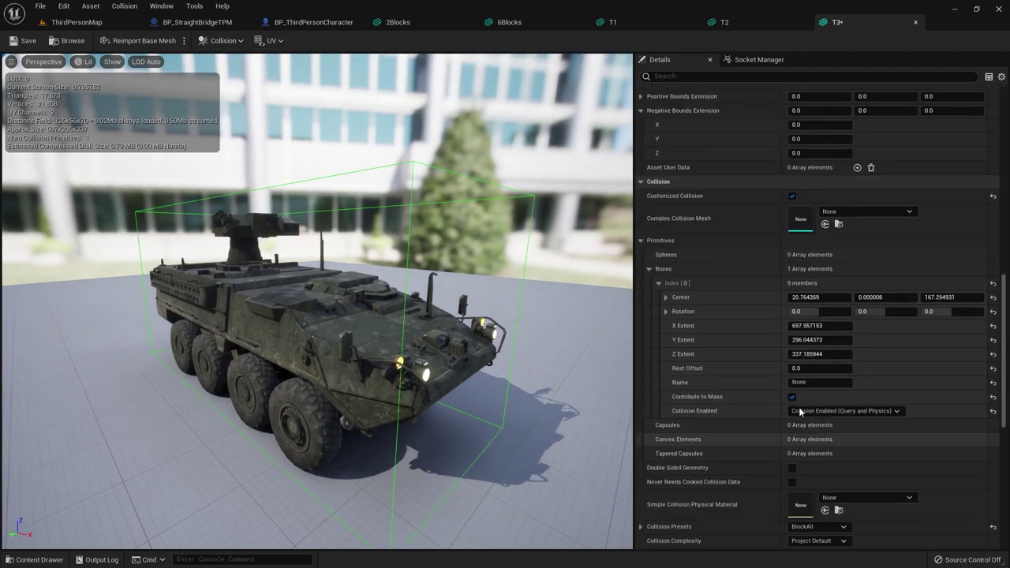
click(817, 356)
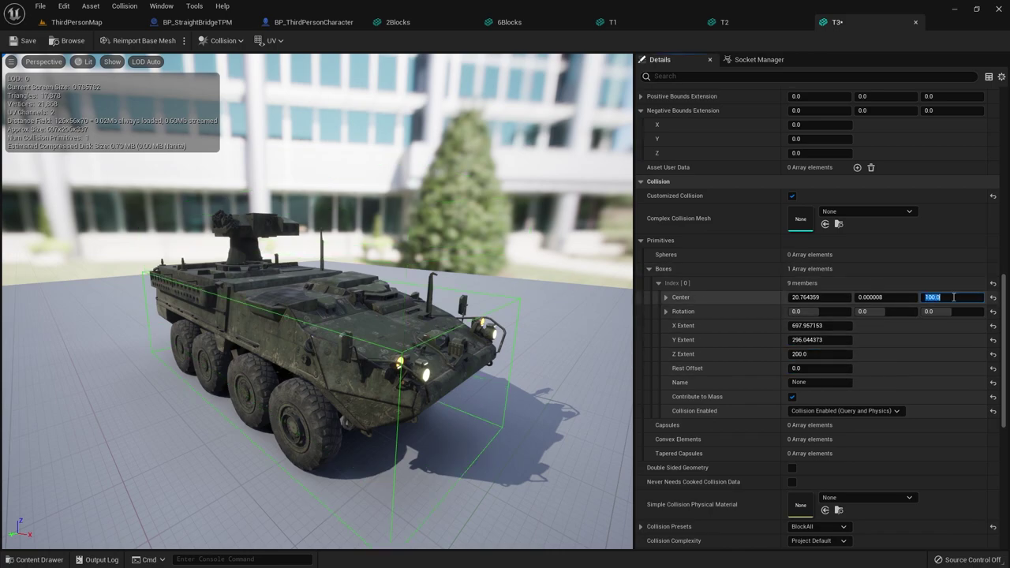
drag(65, 358, 158, 332)
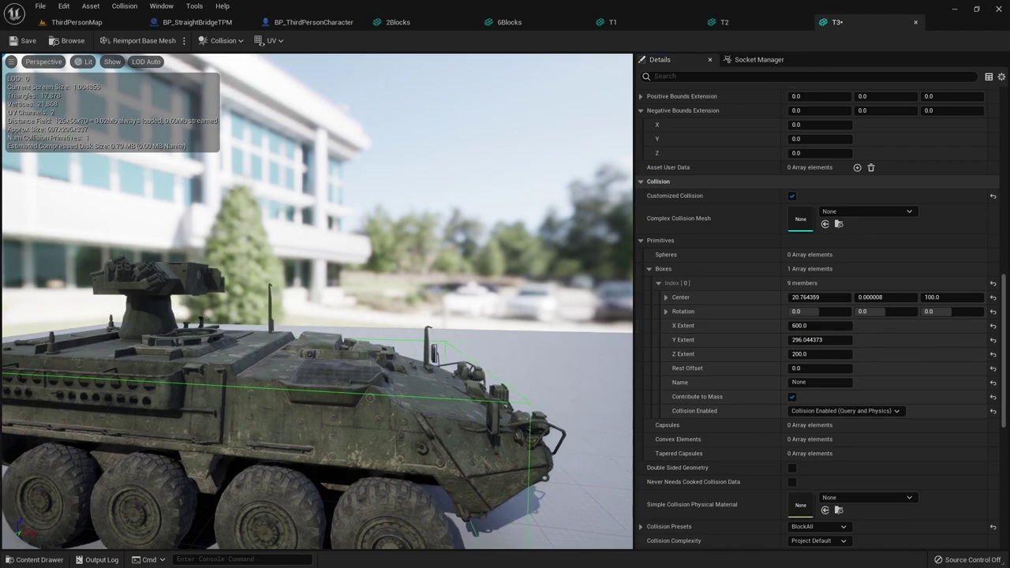
drag(316, 316, 442, 316)
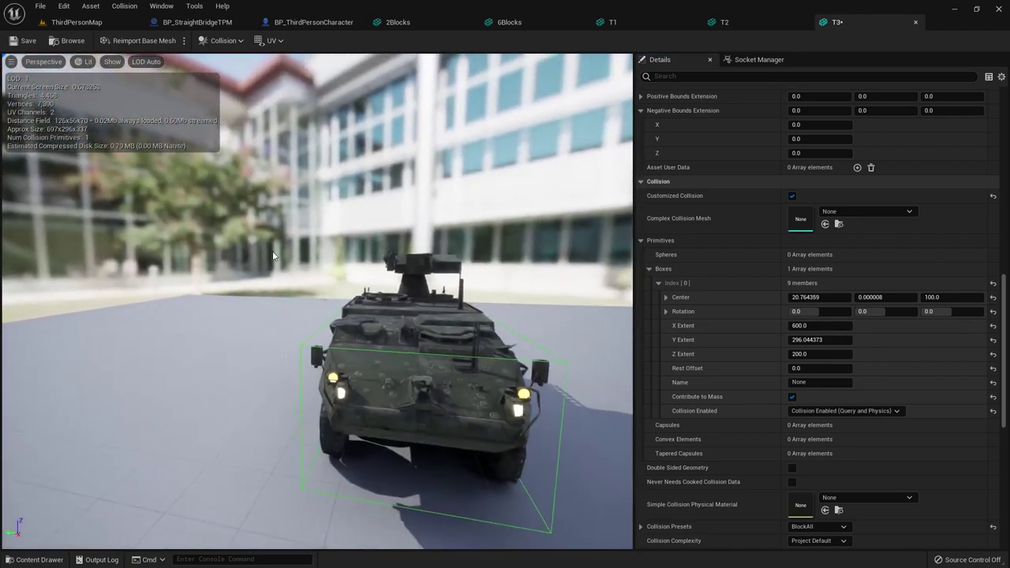
click(23, 41)
Step: Play ThirdPersonMap to confirm tanks and trucks spawn on the bridge, then return to Spawn Enemy
click(75, 22)
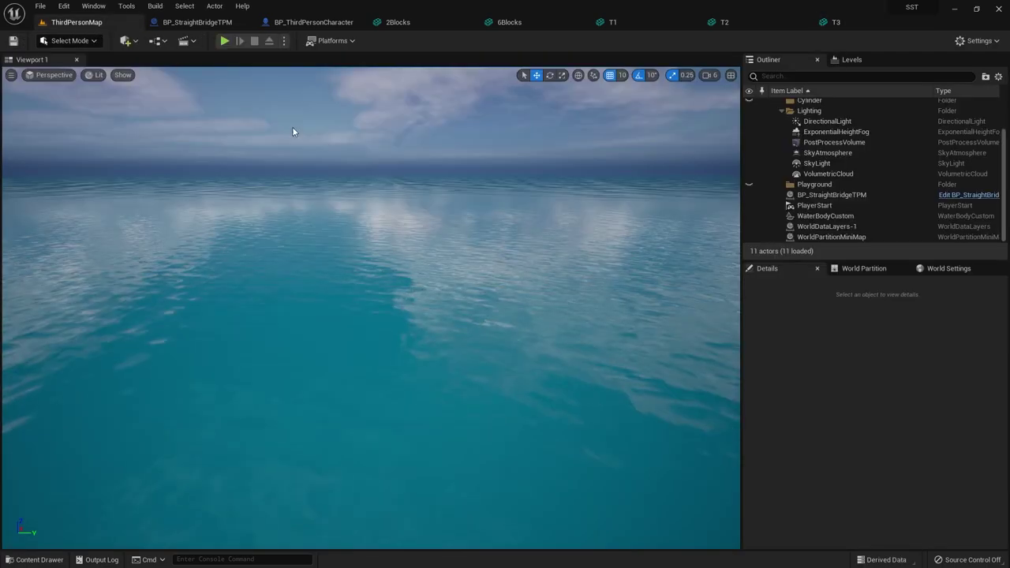
click(226, 41)
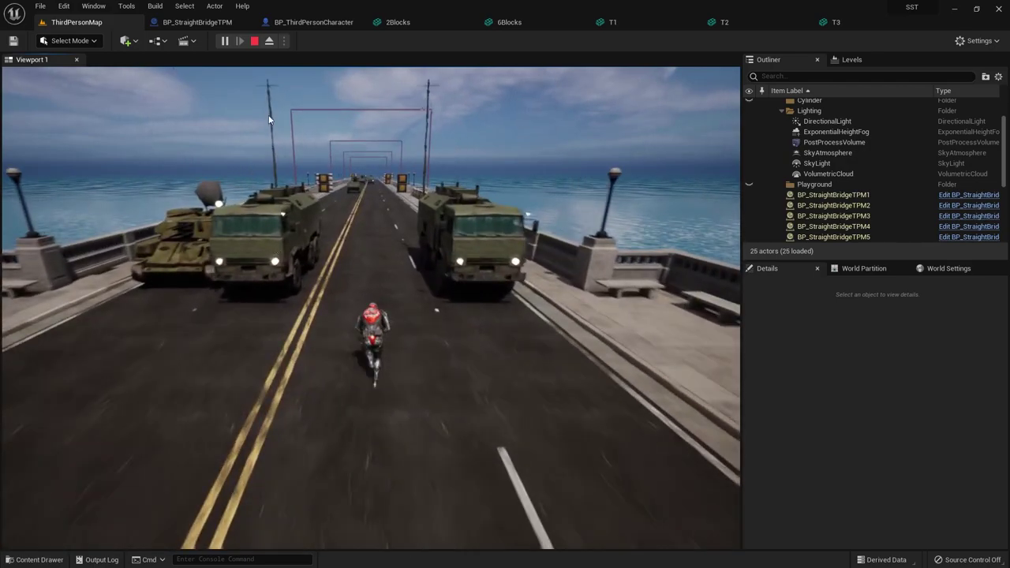
key(Escape)
click(211, 24)
scroll(381, 125, down, 3)
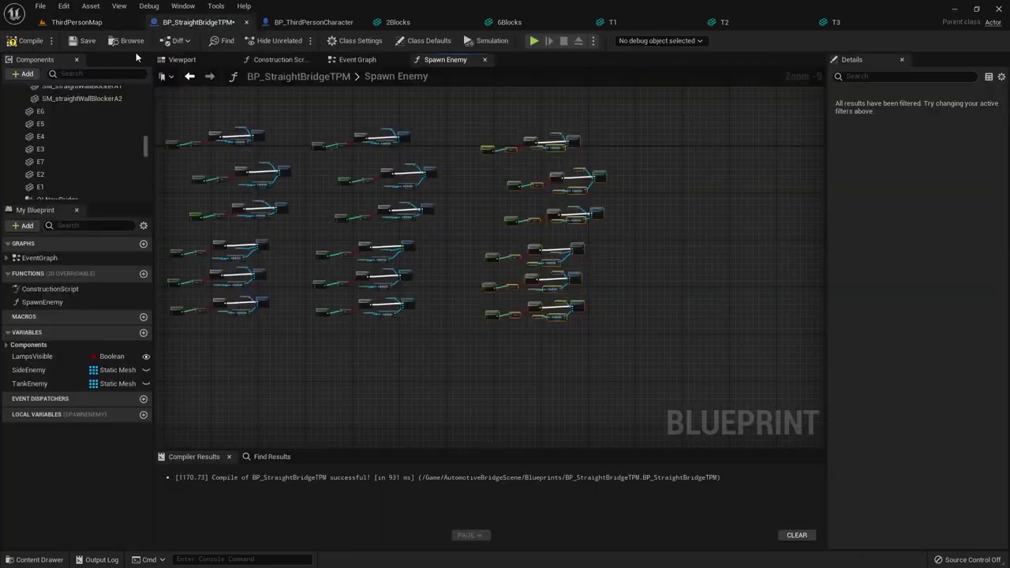
Step: Inspect the bridge's crate components E7, E8 and E9 in the blueprint viewport
click(39, 187)
scroll(69, 166, up, 3)
scroll(69, 166, up, 5)
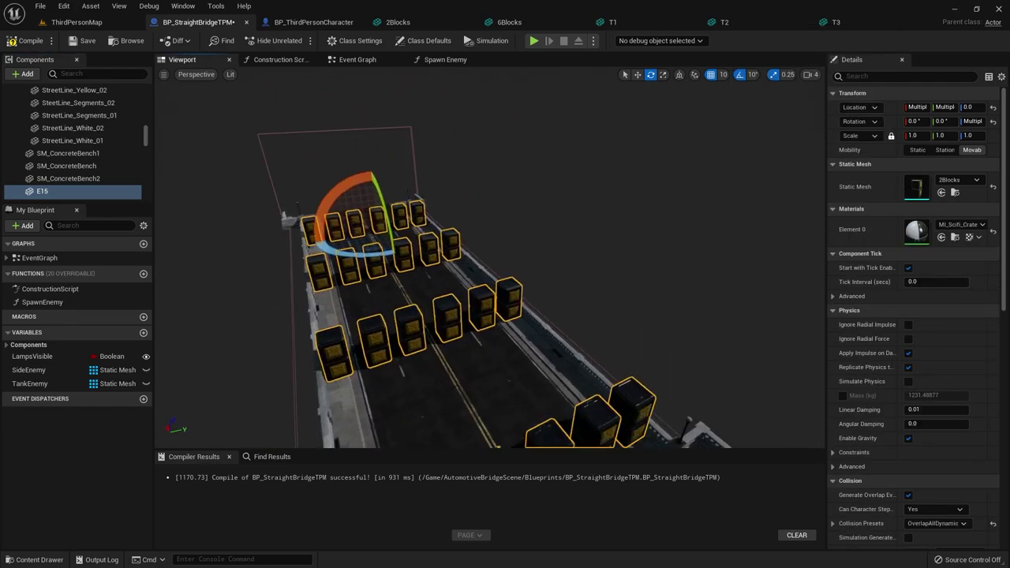
click(359, 300)
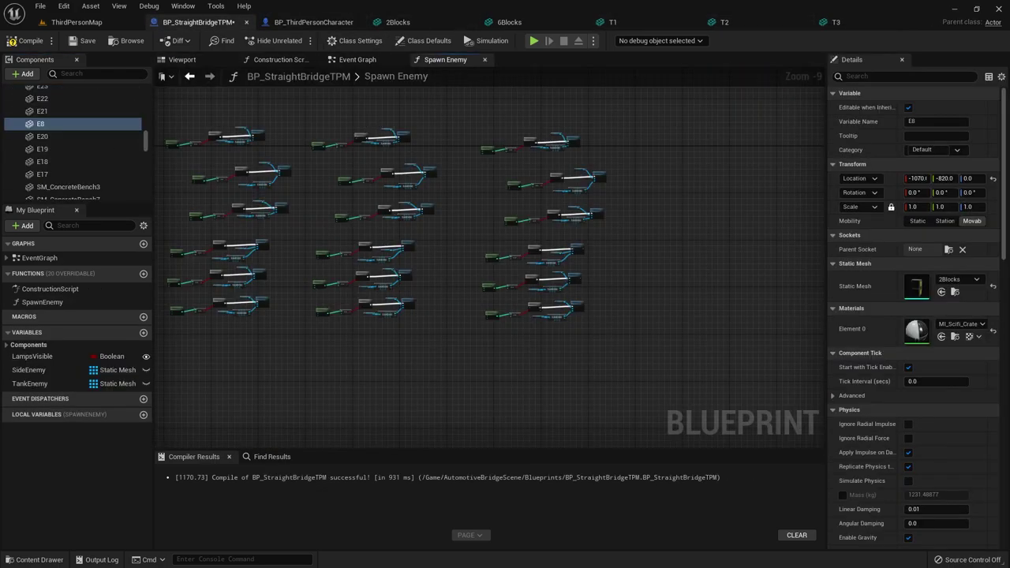
scroll(79, 158, up, 2)
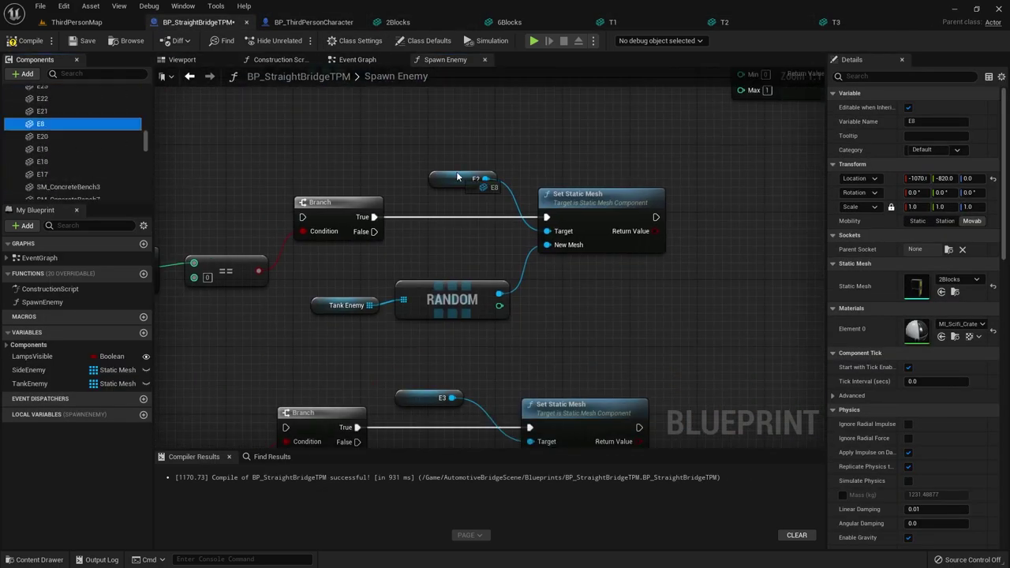
click(79, 147)
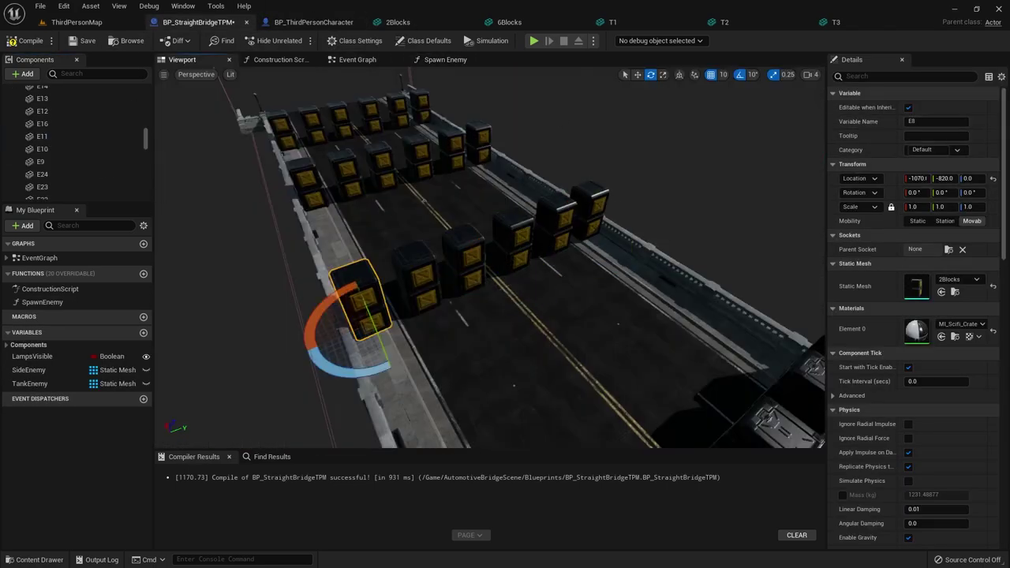
click(486, 257)
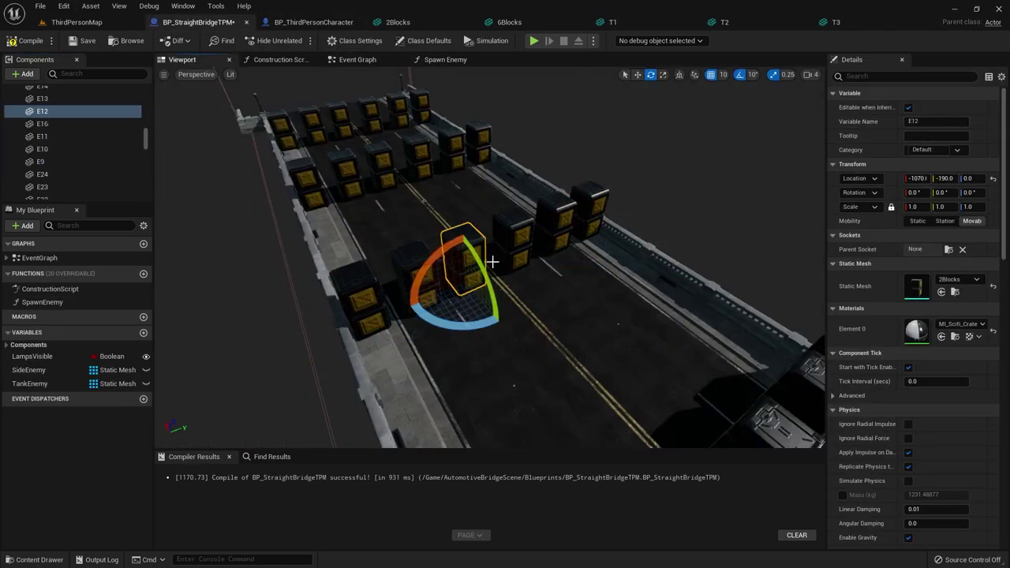
click(547, 228)
click(414, 272)
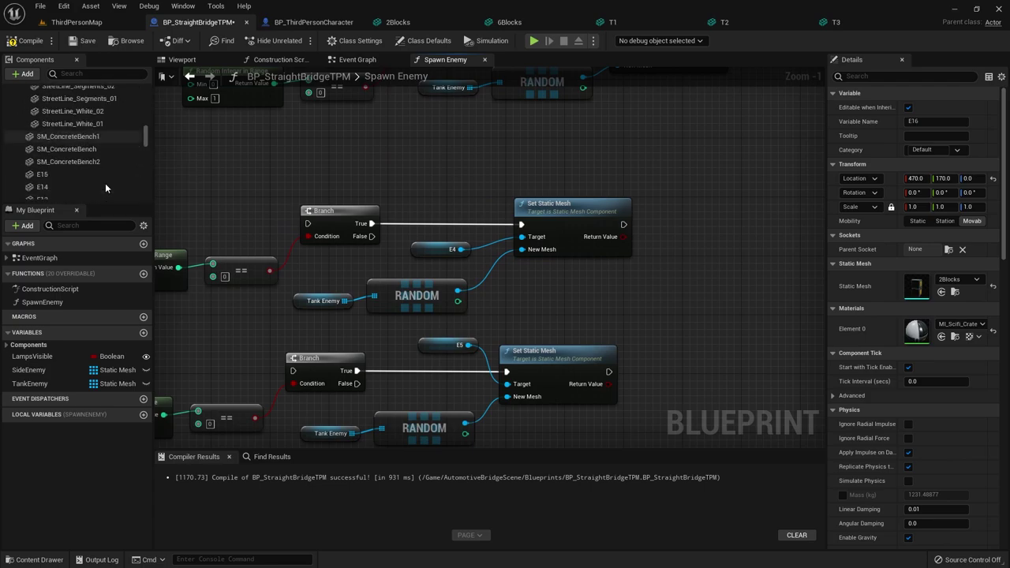
Step: Swap the E4 reference for component E17, check crate E20, then undo the replacement
scroll(105, 183, up, 2)
drag(42, 173, 420, 237)
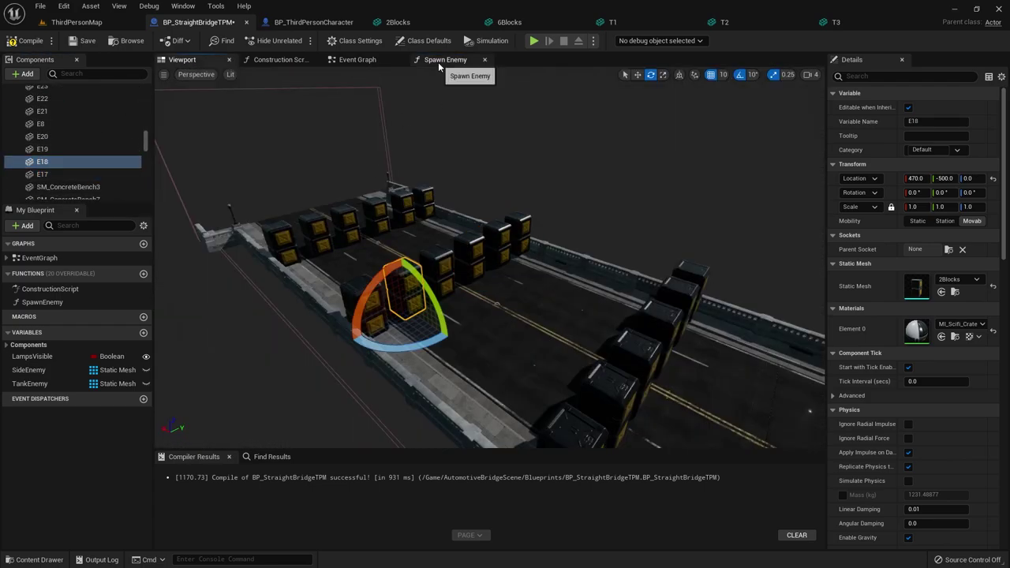
click(355, 221)
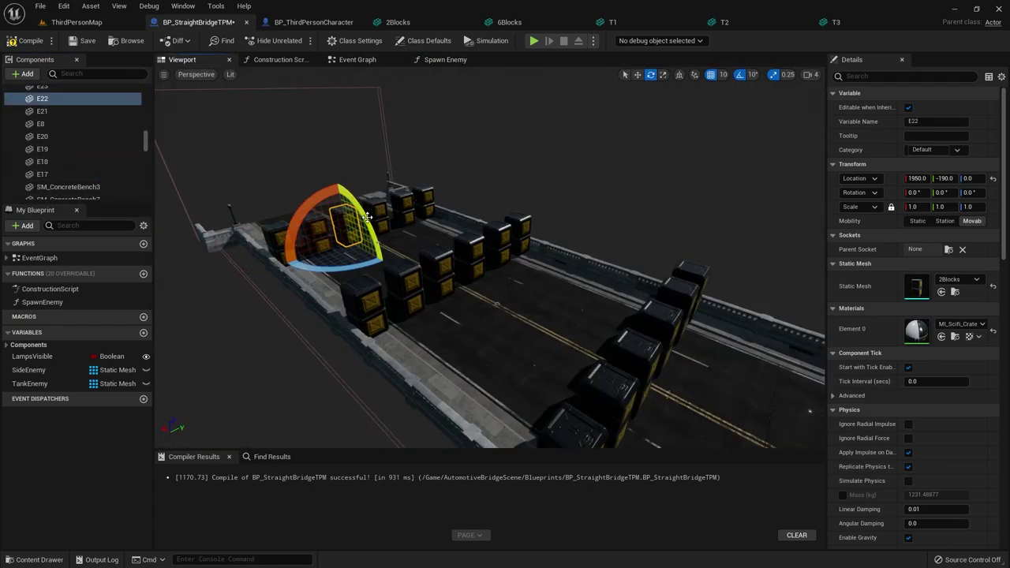
click(410, 206)
click(445, 59)
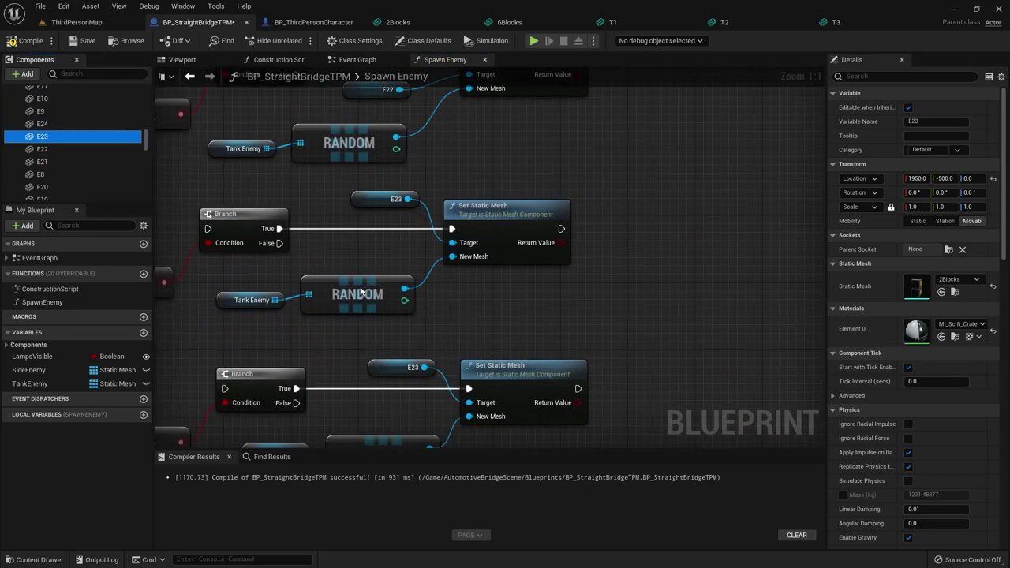
key(ctrl+z)
scroll(388, 244, down, 3)
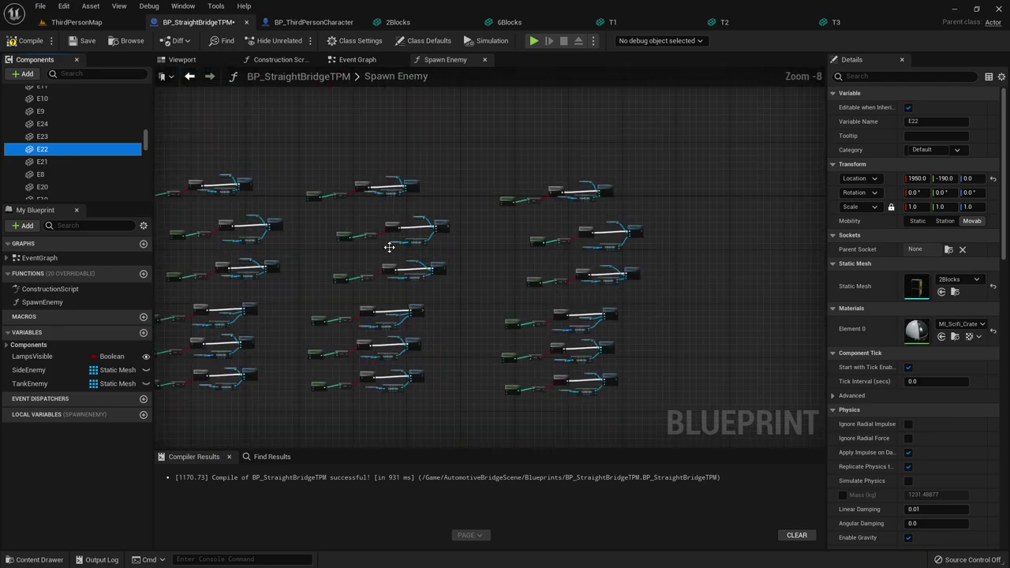
scroll(389, 197, up, 5)
Step: Add three more output pins to the Sequence node
click(390, 269)
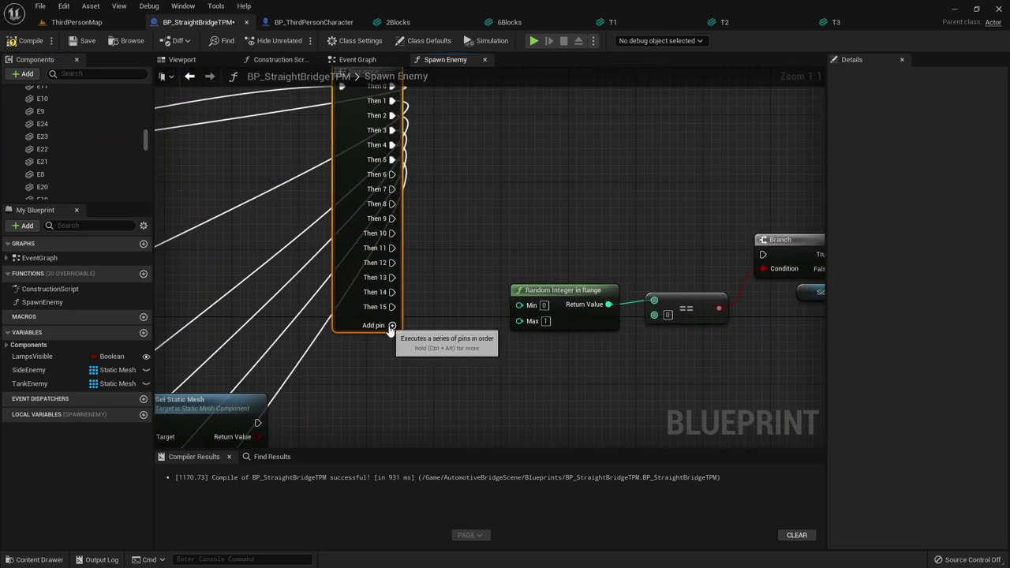
click(394, 333)
click(401, 376)
right_drag(577, 363, 417, 277)
scroll(418, 277, down, 1)
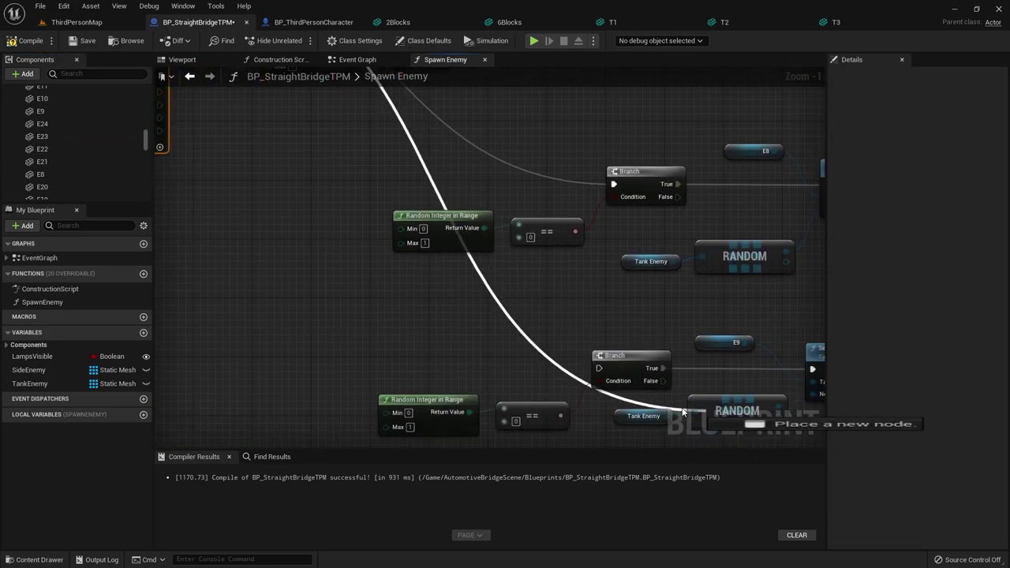
Step: Wire the remaining Sequence outputs, including Then 10 to E11, into their Branch spawn blocks
right_drag(299, 144, 330, 98)
drag(330, 98, 513, 402)
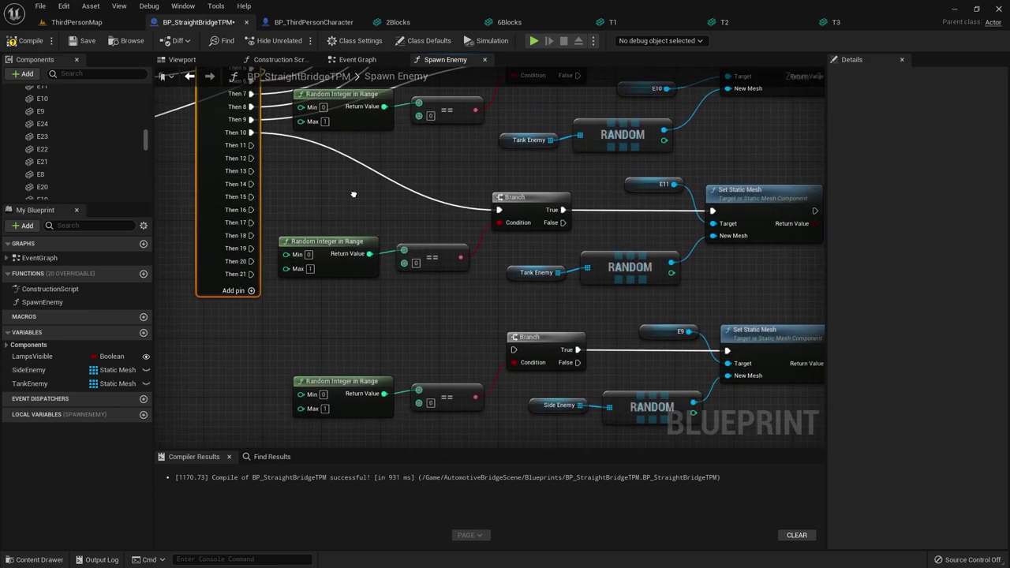
scroll(448, 313, down, 2)
scroll(447, 312, up, 2)
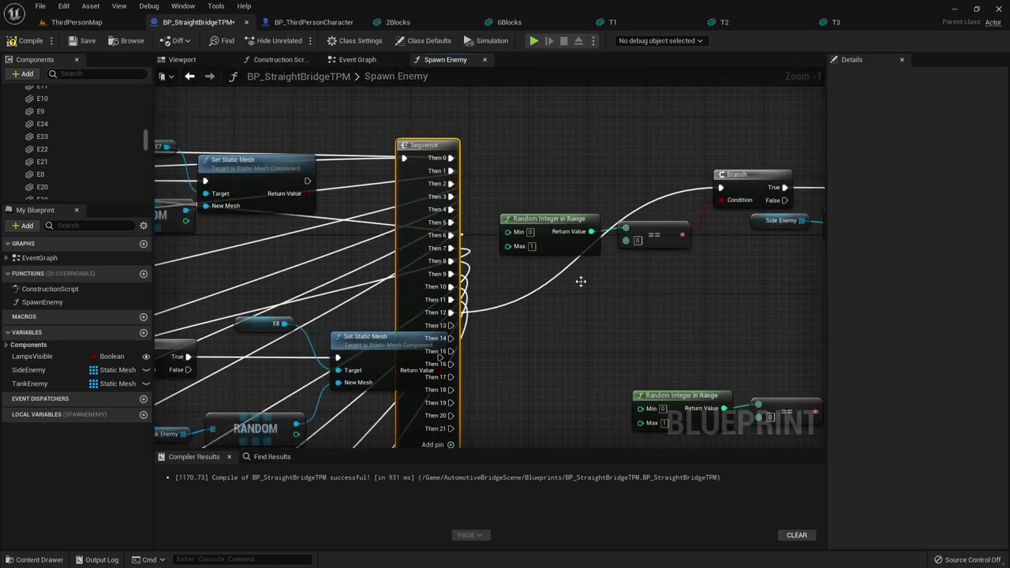
drag(581, 281, 643, 383)
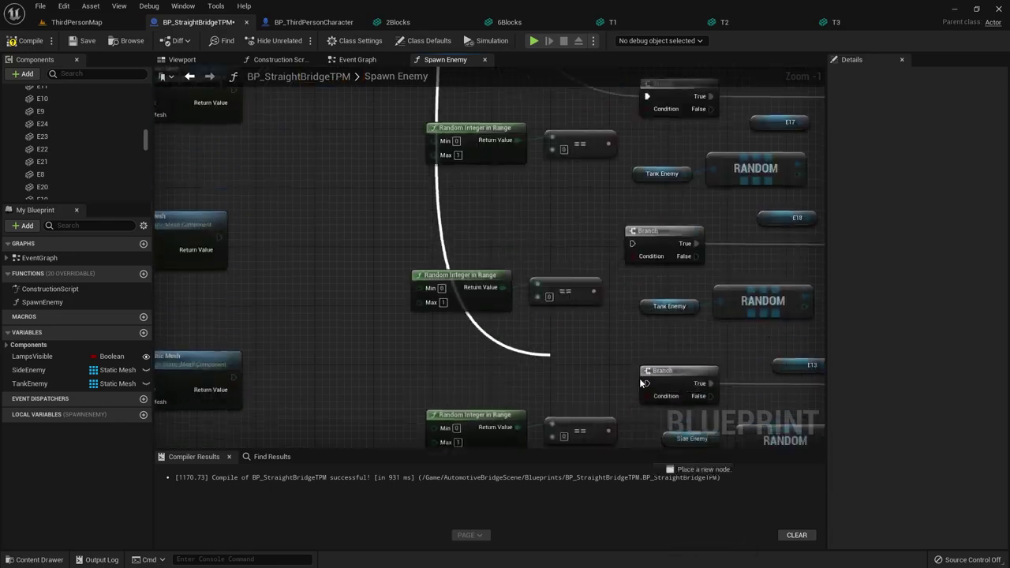
scroll(643, 382, down, 4)
scroll(392, 400, up, 3)
right_drag(392, 401, 535, 365)
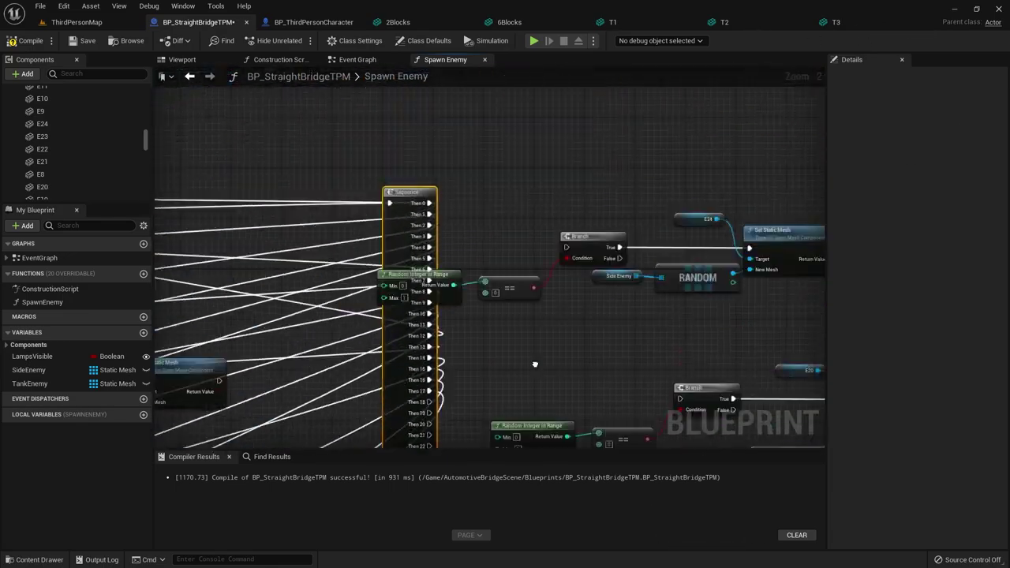
drag(339, 227, 556, 397)
scroll(378, 446, up, 2)
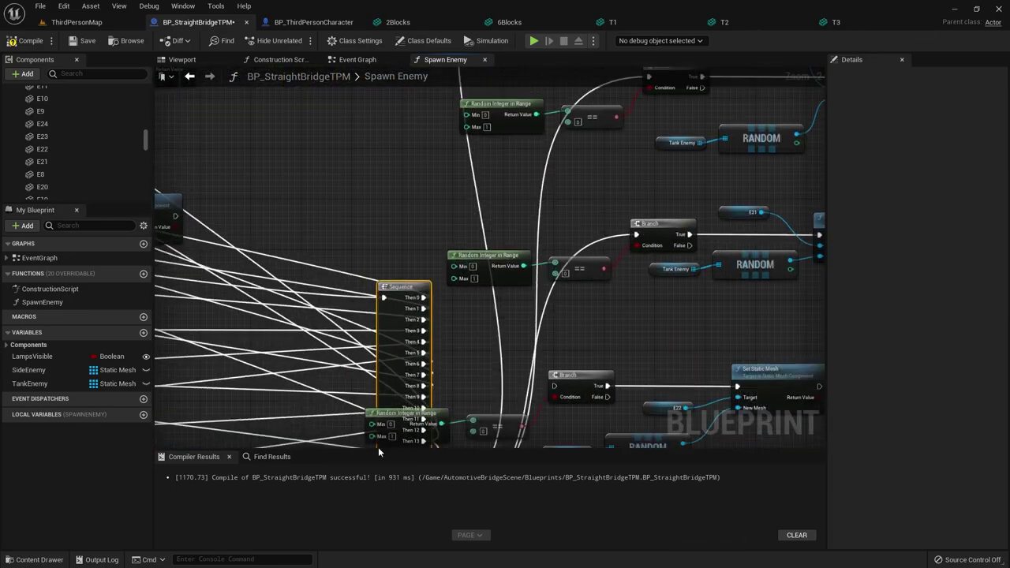
drag(304, 237, 514, 159)
drag(305, 269, 546, 288)
Step: Select the upper group of spawn blocks in the Spawn Enemy graph
scroll(386, 290, down, 5)
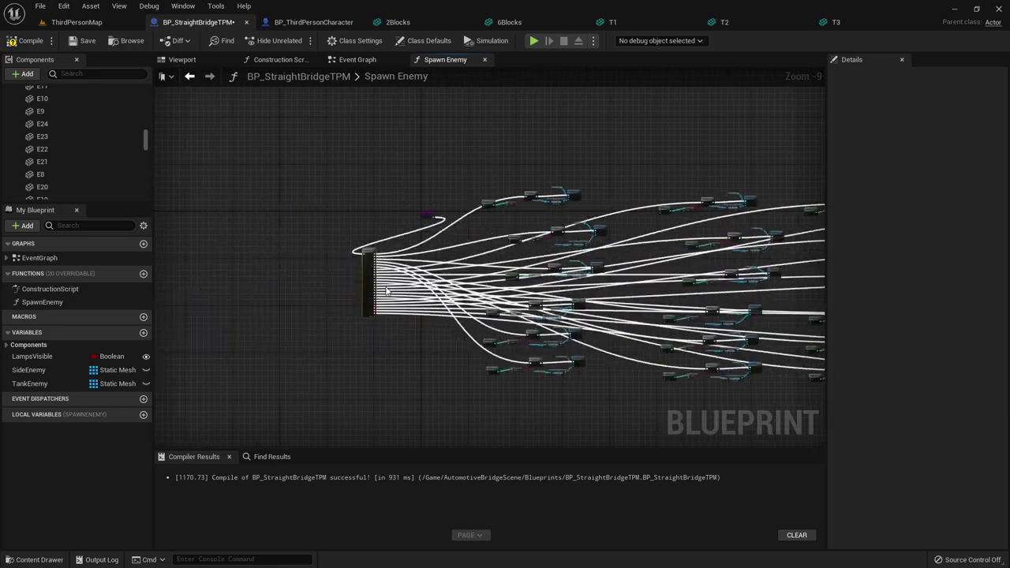
scroll(387, 268, down, 3)
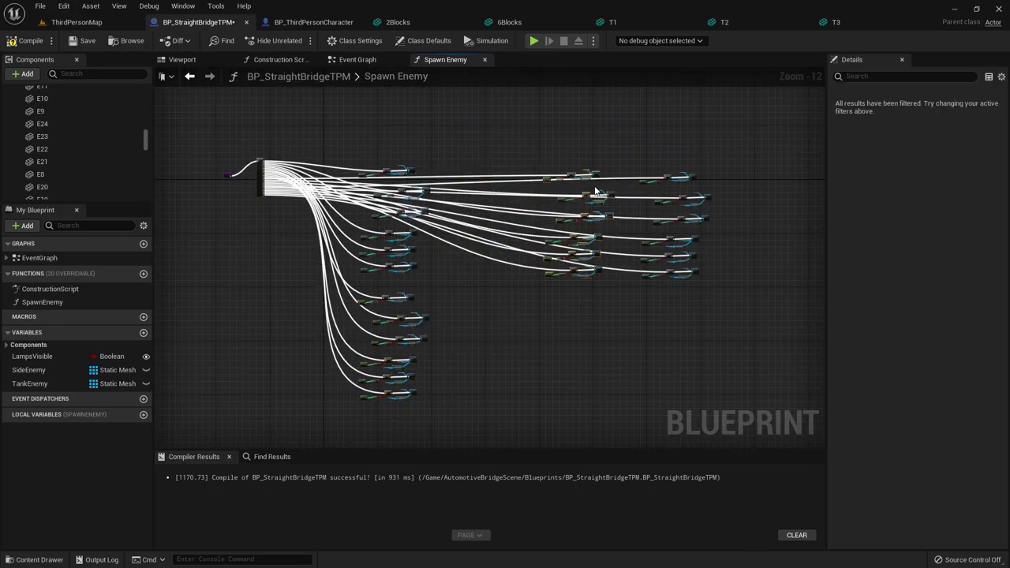
scroll(459, 269, down, 5)
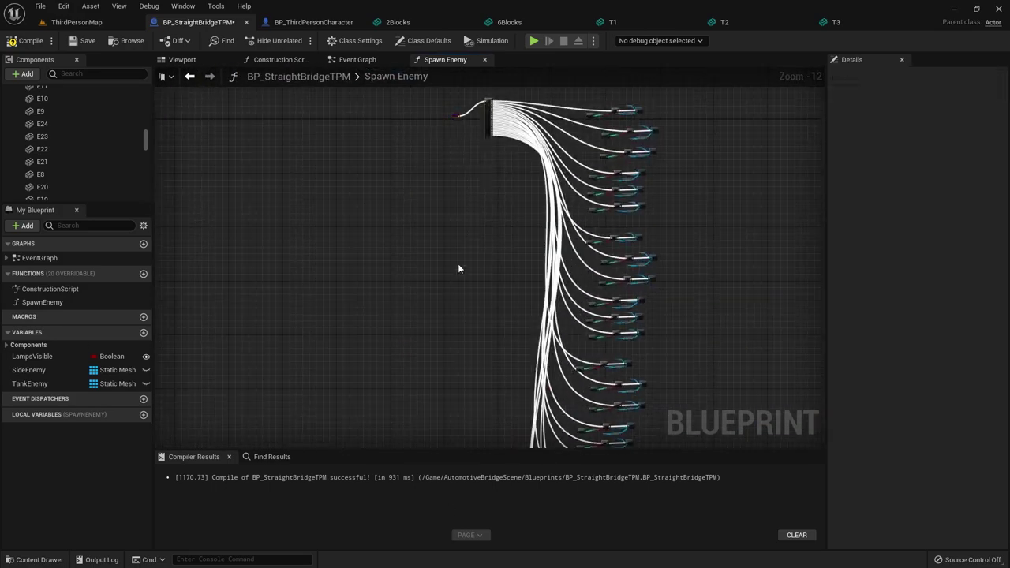
right_drag(385, 335, 261, 249)
drag(532, 69, 445, 154)
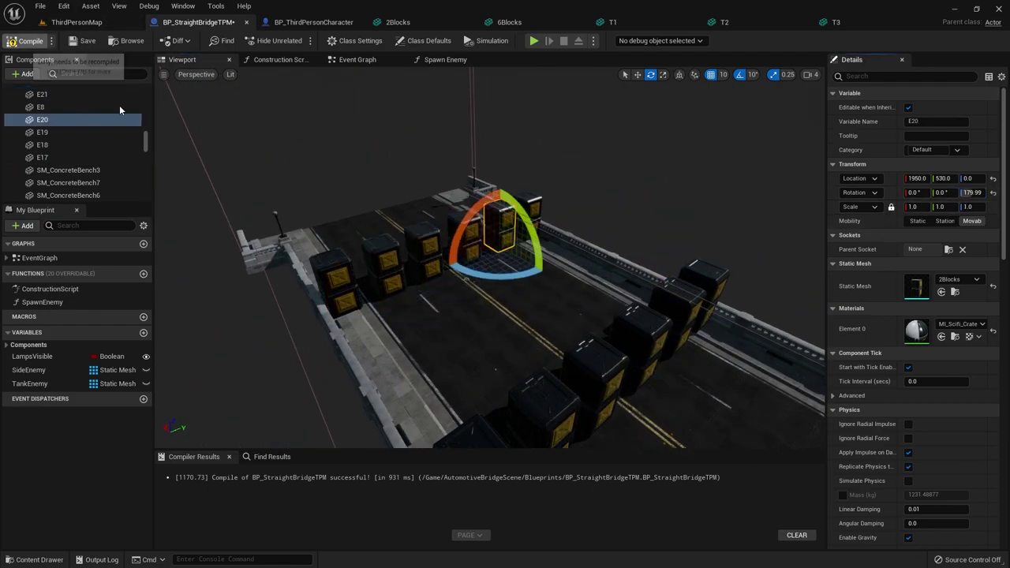
Step: Select the enemy components, run an Alt+P play test of the bridge, and stop with Esc
shift+click(73, 144)
scroll(71, 150, down, 1)
shift+click(59, 175)
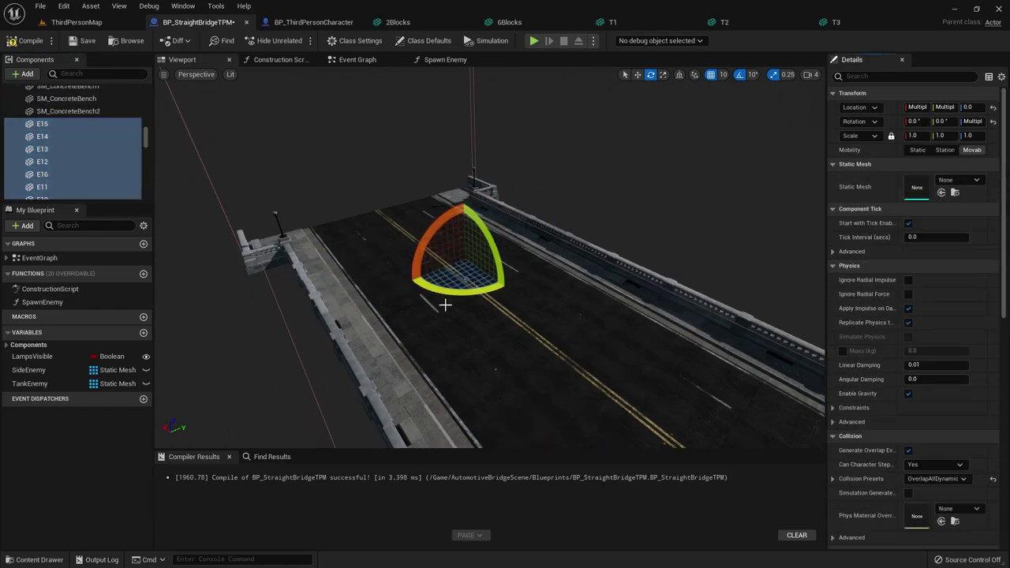
key(alt+p)
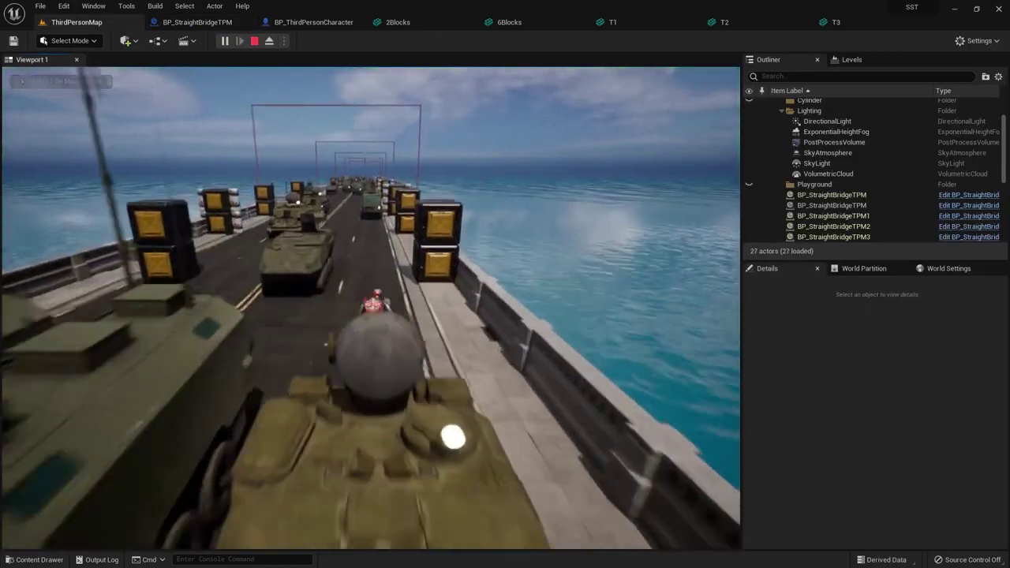
key(Escape)
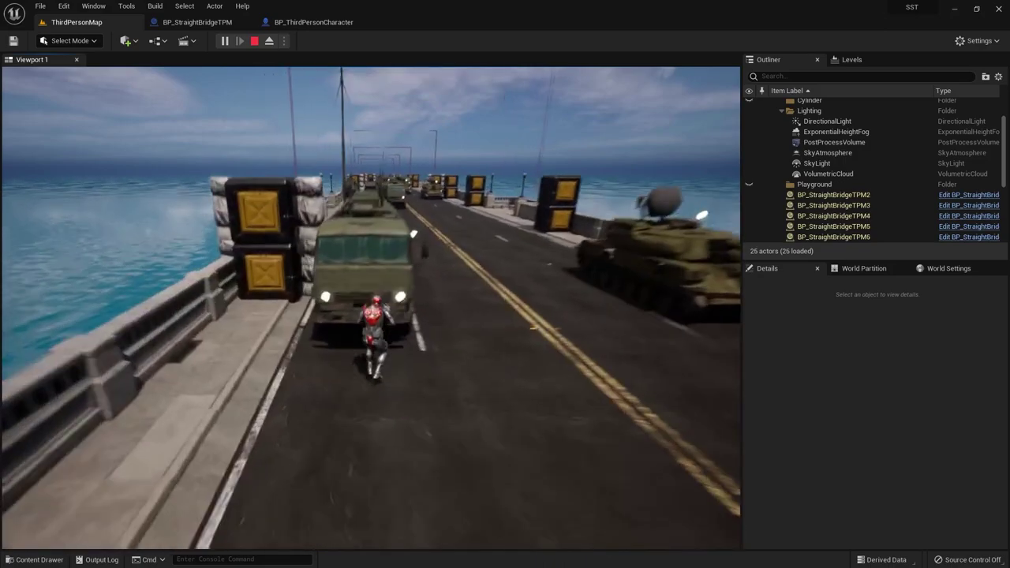
Step: Stop the play session and open the Spawn Enemy function graph in BP_StraightBridgeTPM
key(Escape)
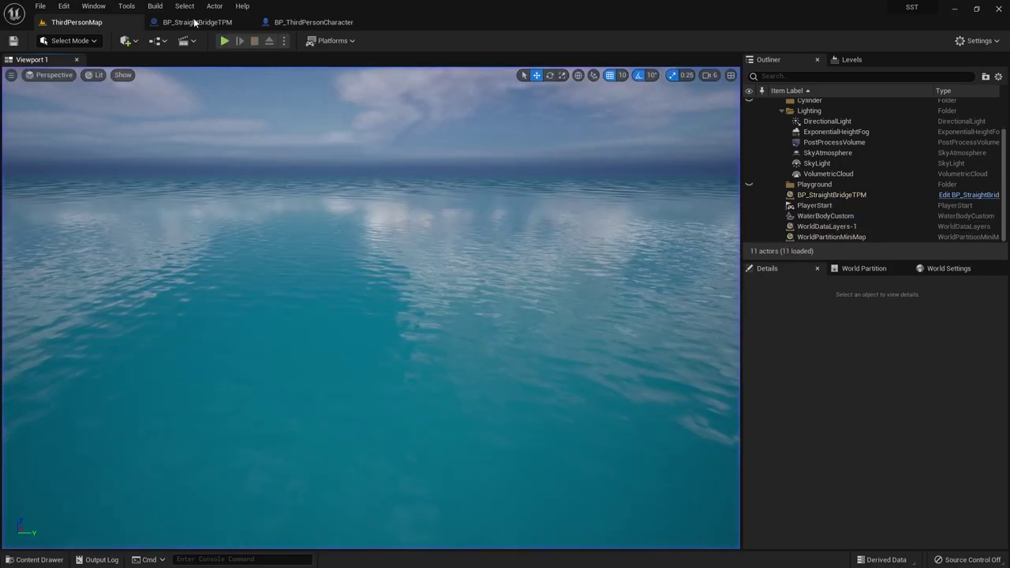
click(180, 24)
click(342, 60)
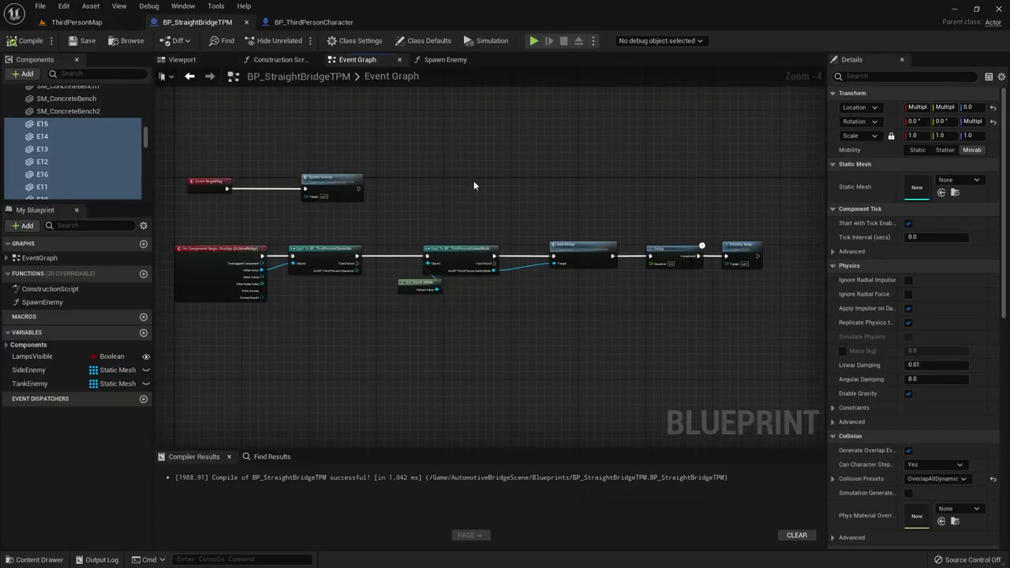
click(430, 60)
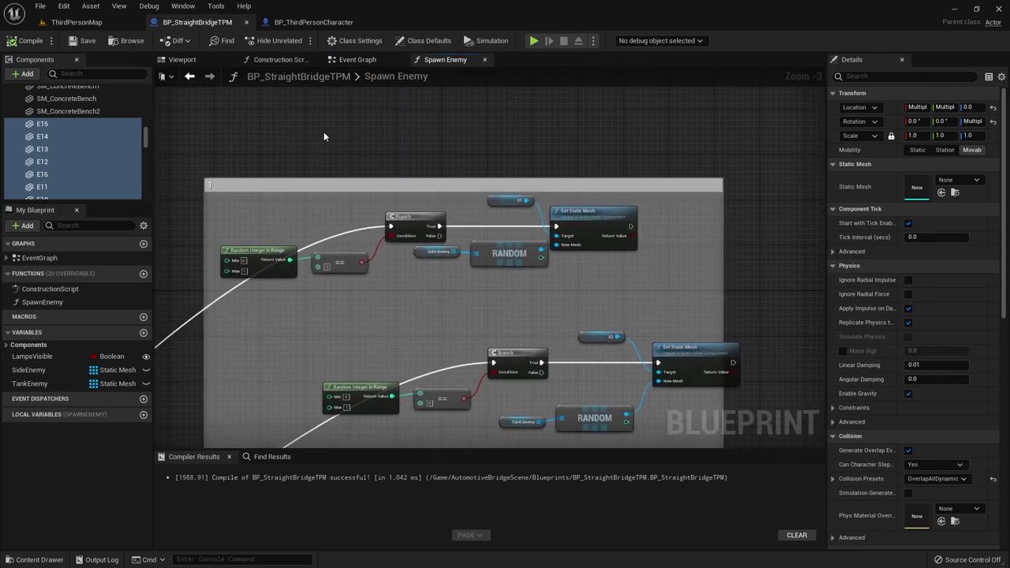
Step: Review the Branch/Random and E9, E13, E15–E18 spawn blocks, then replay ThirdPersonMap
right_drag(508, 348, 444, 304)
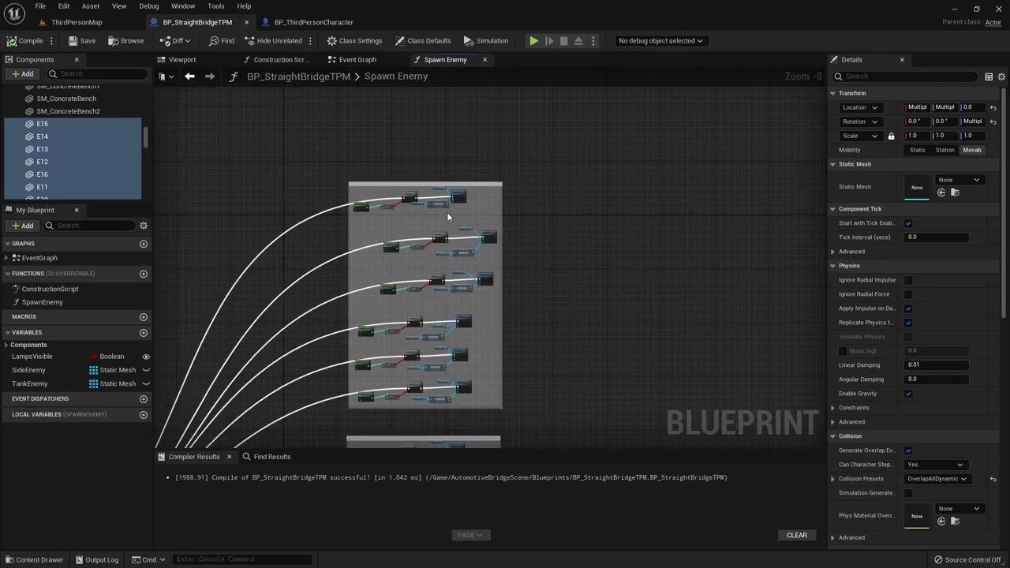
scroll(447, 217, up, 6)
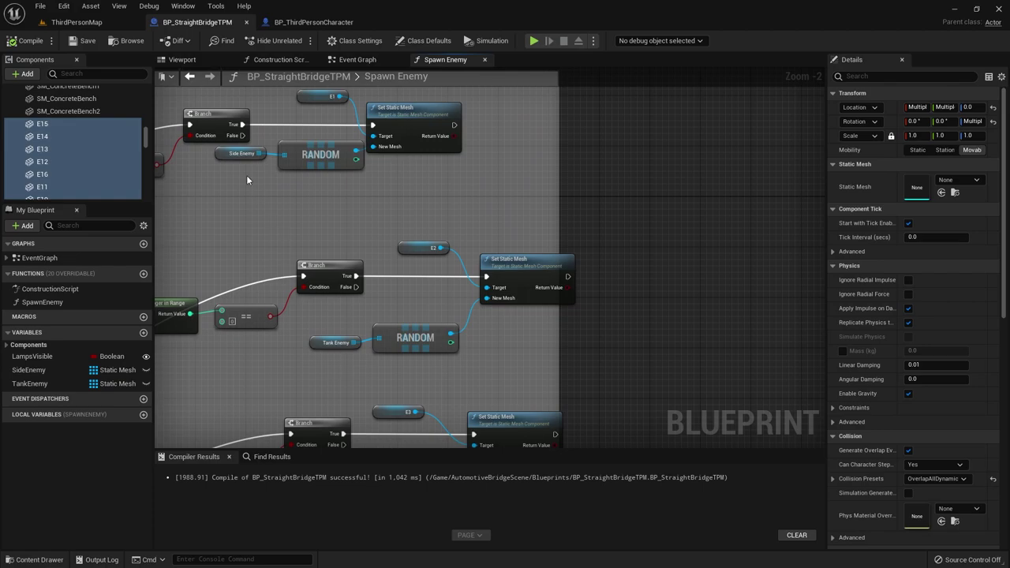
right_drag(385, 348, 398, 259)
scroll(442, 276, down, 5)
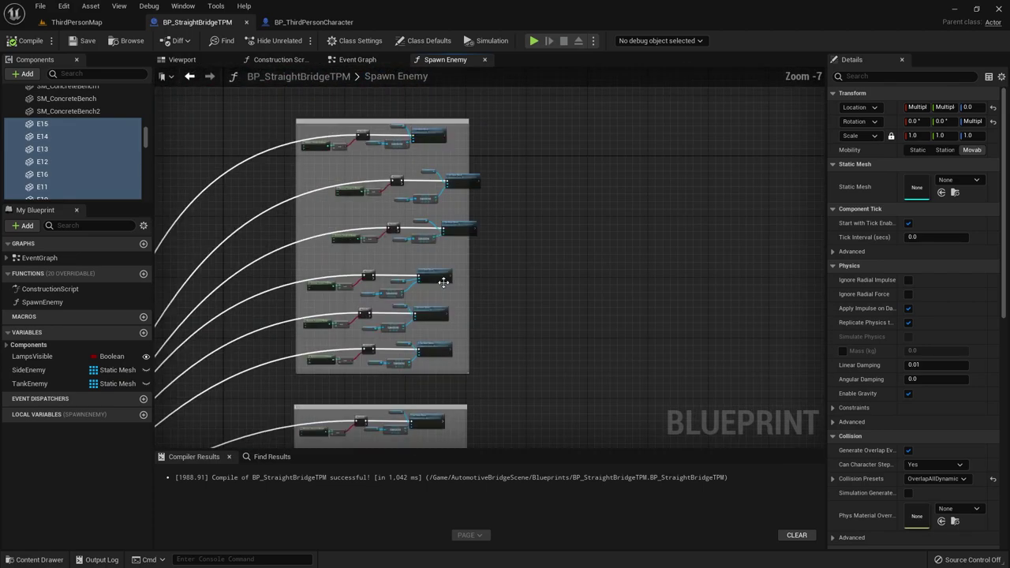
scroll(411, 306, up, 5)
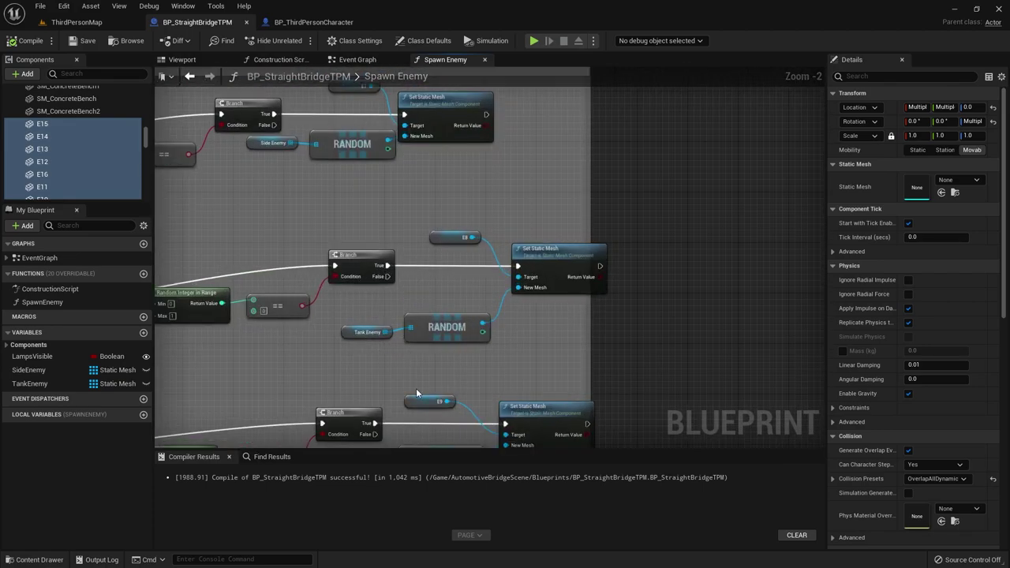
right_drag(417, 393, 453, 178)
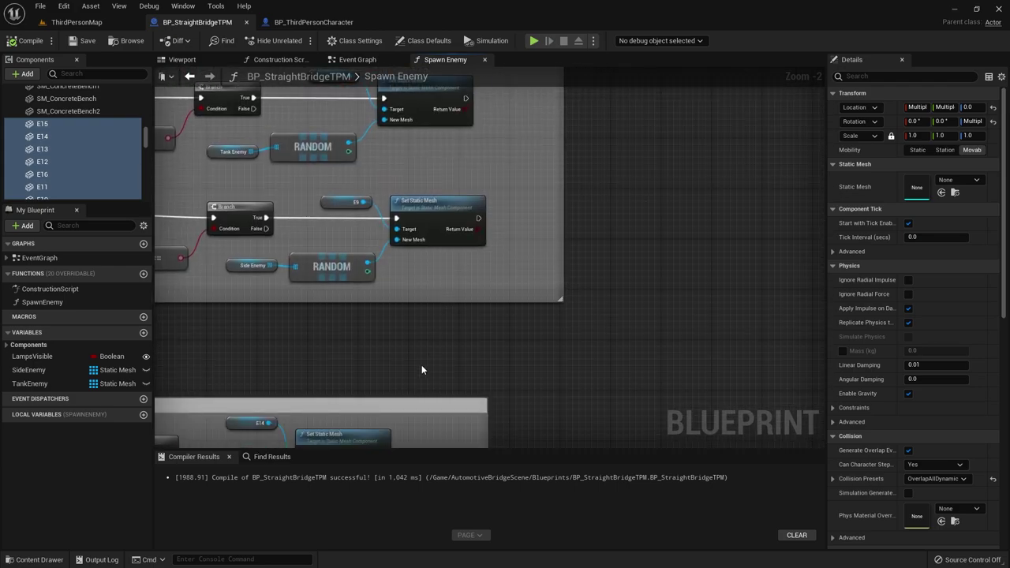
right_drag(421, 370, 446, 280)
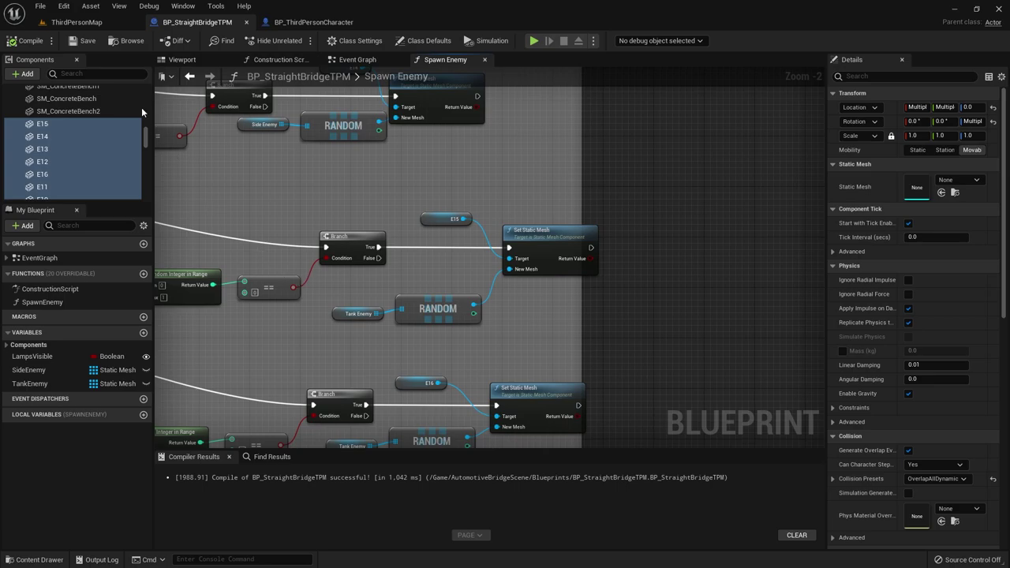
mouse_move(519, 290)
right_down()
mouse_move(445, 199)
mouse_move(459, 158)
right_up()
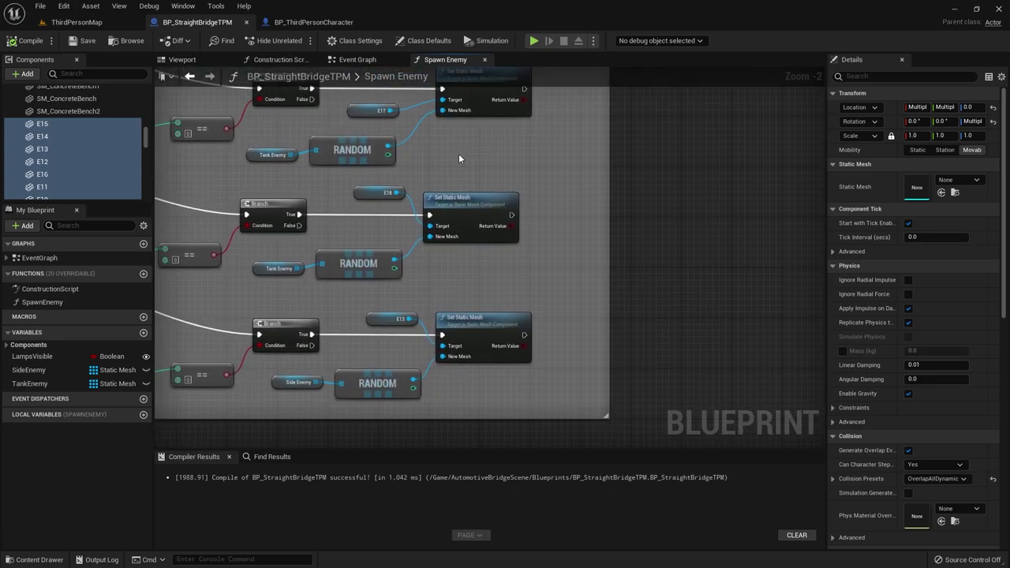
click(60, 27)
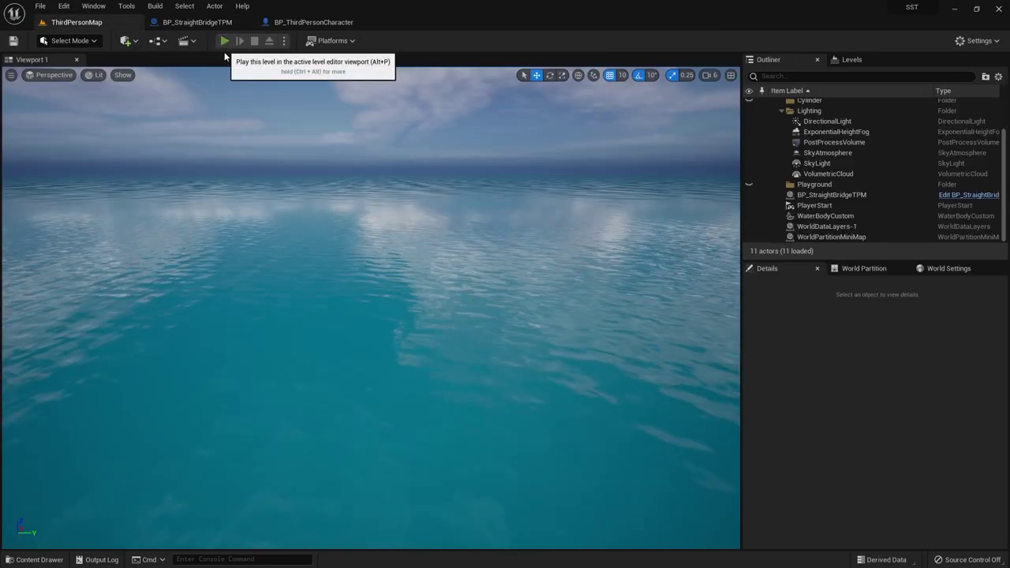
click(224, 41)
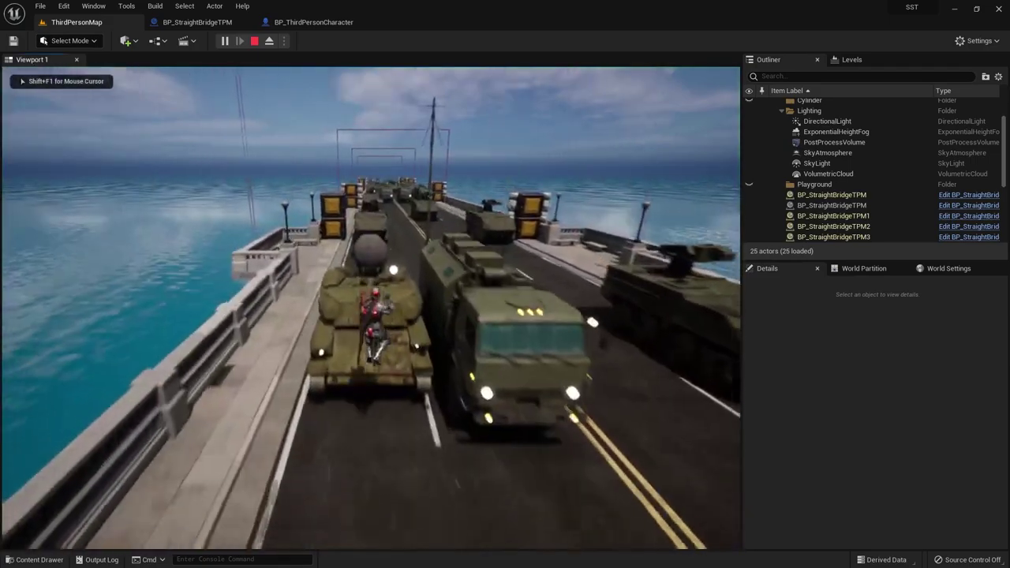
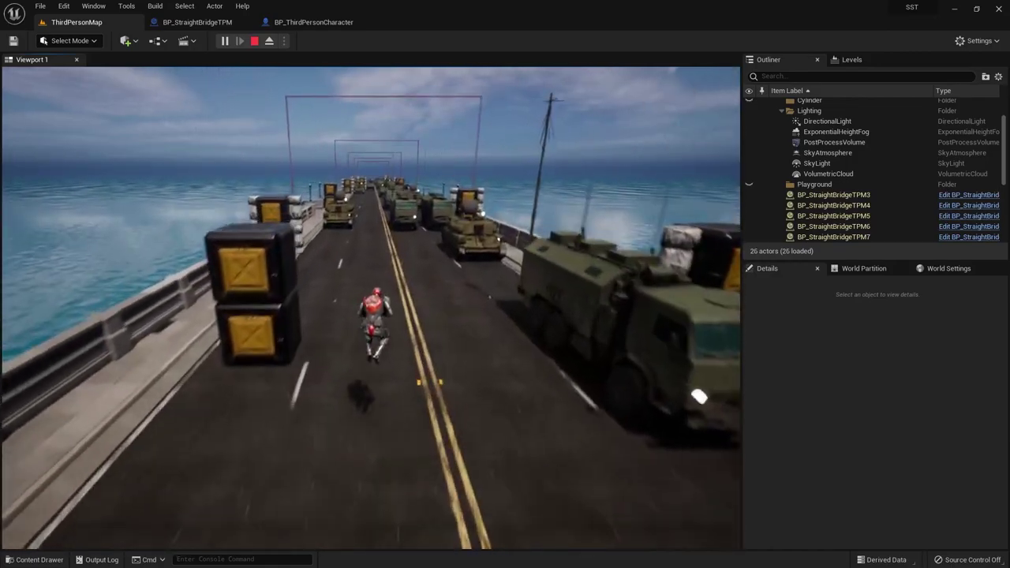
Step: Stop the running play test and return to the BP_StraightBridgeTPM blueprint editor
key(Escape)
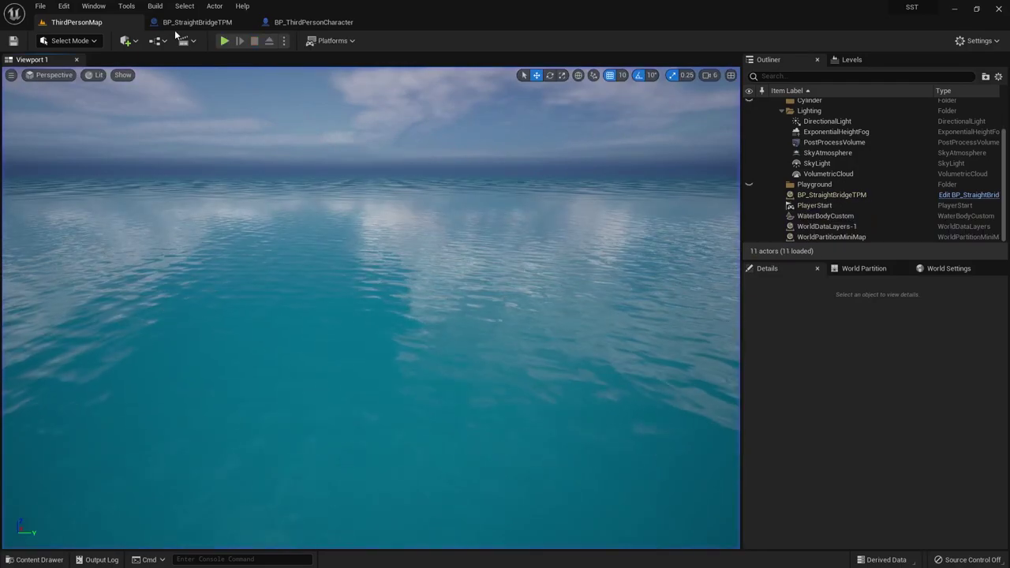
click(197, 22)
Step: Review the E10 and E16–E18 random mesh assignment groups in the Spawn Enemy graph
scroll(314, 227, down, 3)
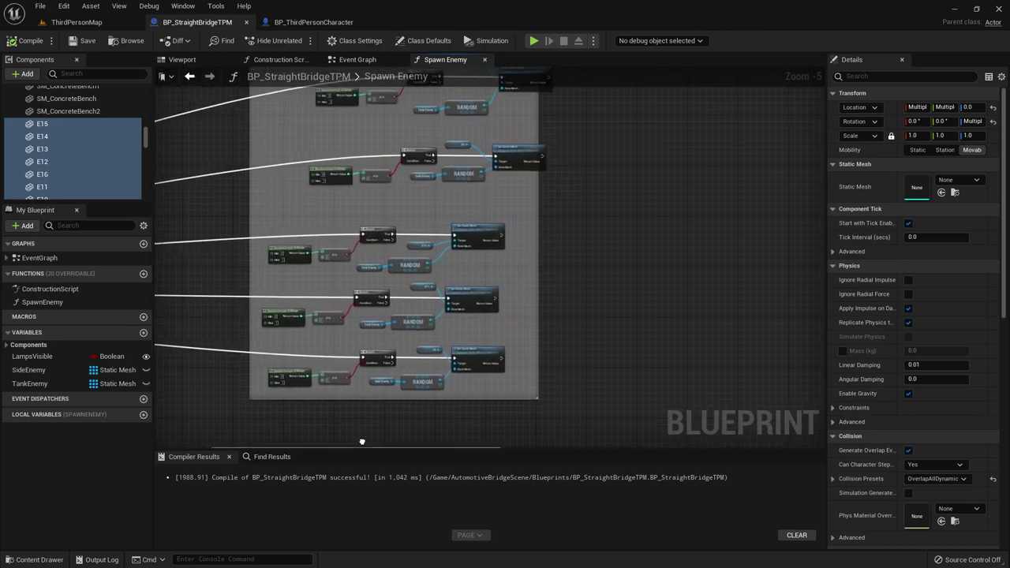
scroll(371, 354, up, 6)
right_drag(371, 354, 438, 134)
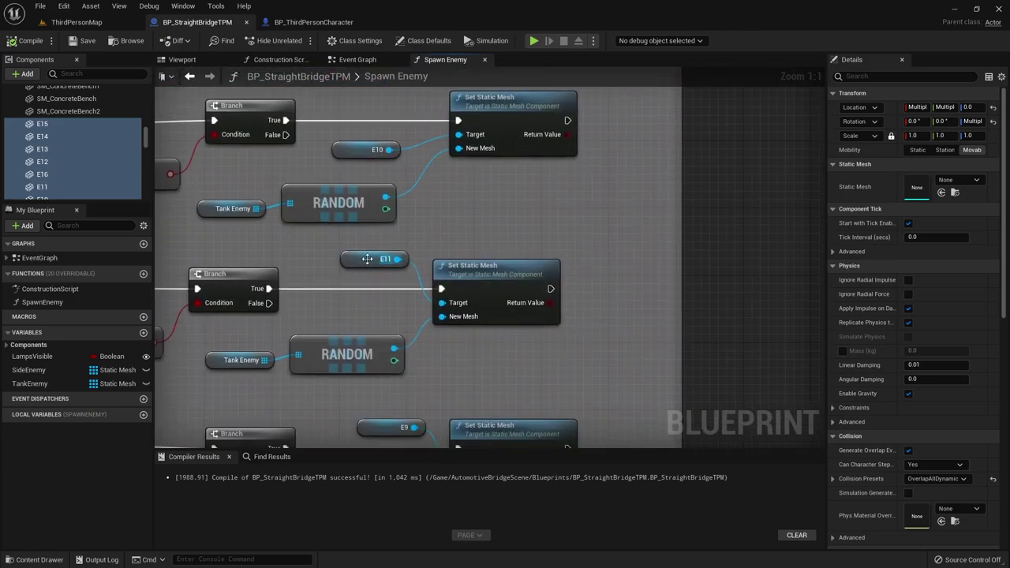
scroll(486, 214, down, 2)
right_drag(521, 205, 431, 237)
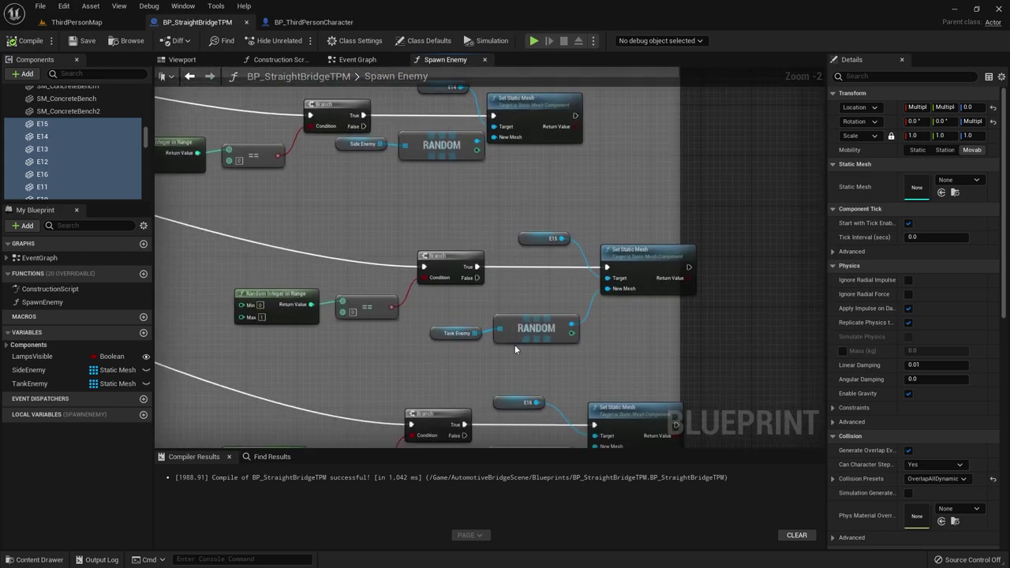
click(184, 61)
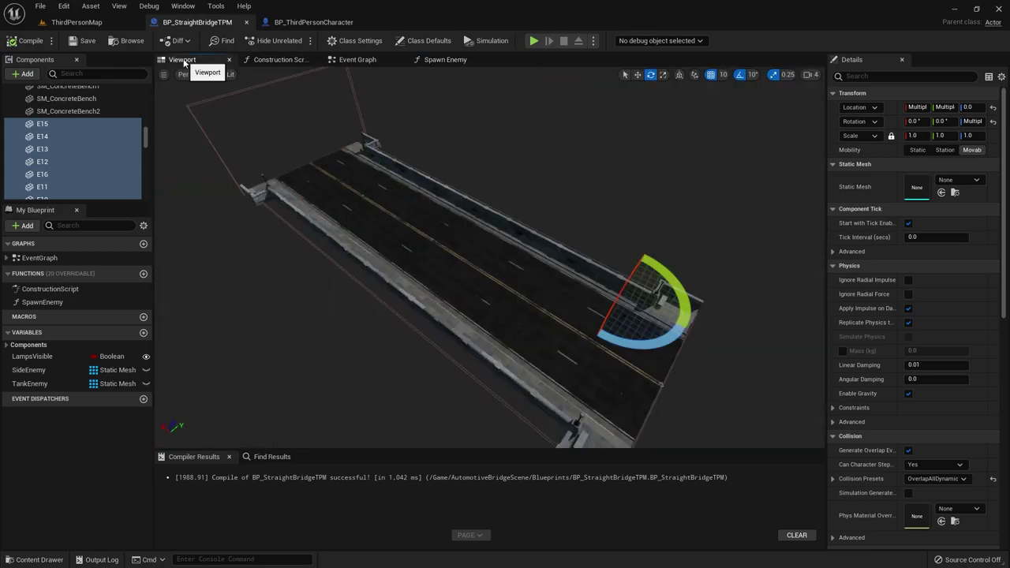
click(448, 61)
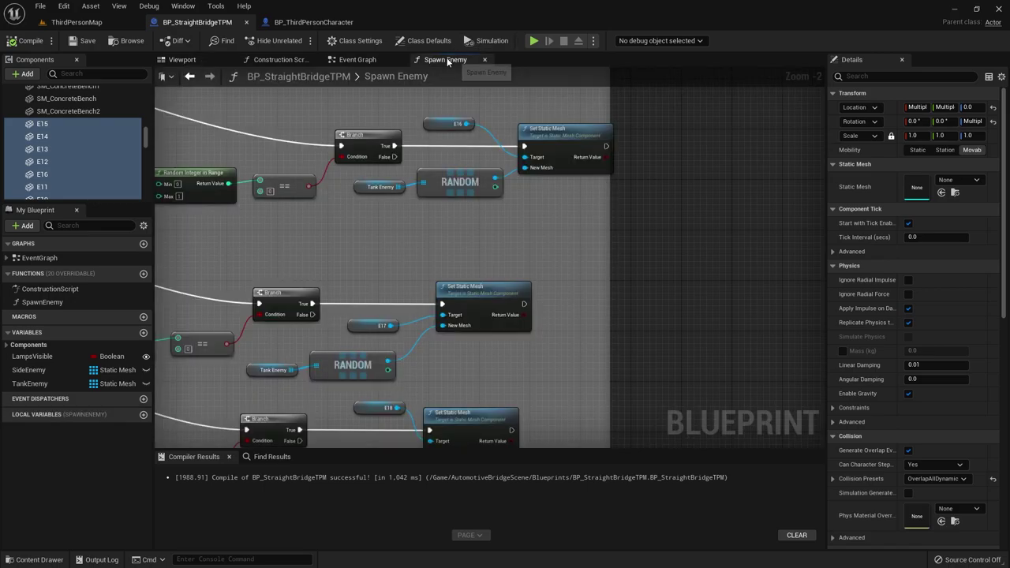
Step: Review the E19–E24 mesh assignment groups further down the graph
right_drag(471, 335, 489, 79)
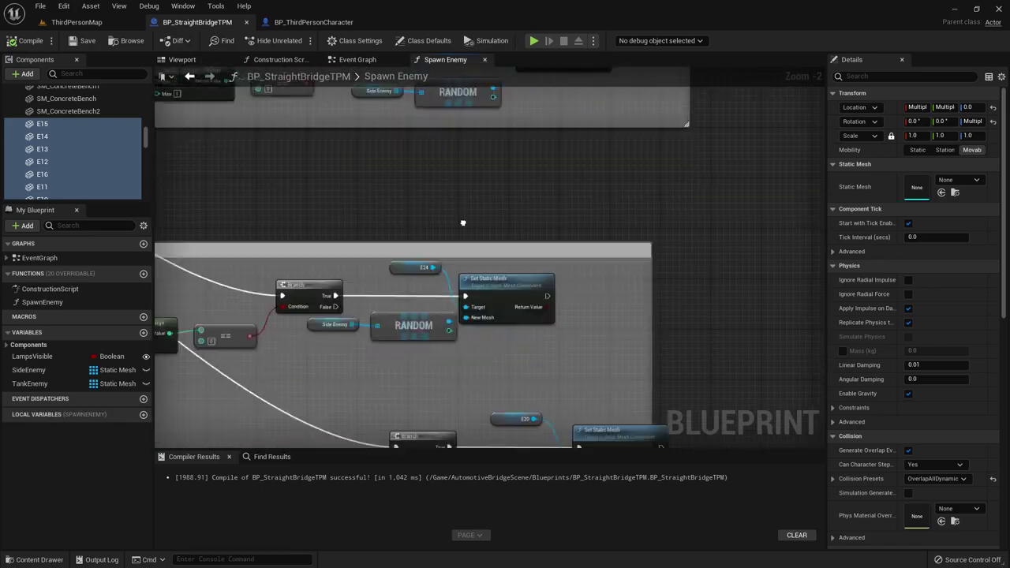
right_drag(461, 344, 465, 236)
mouse_move(465, 369)
right_down()
mouse_move(415, 336)
mouse_move(456, 148)
mouse_move(453, 275)
right_up()
scroll(457, 148, down, 1)
scroll(456, 149, down, 1)
scroll(453, 276, up, 2)
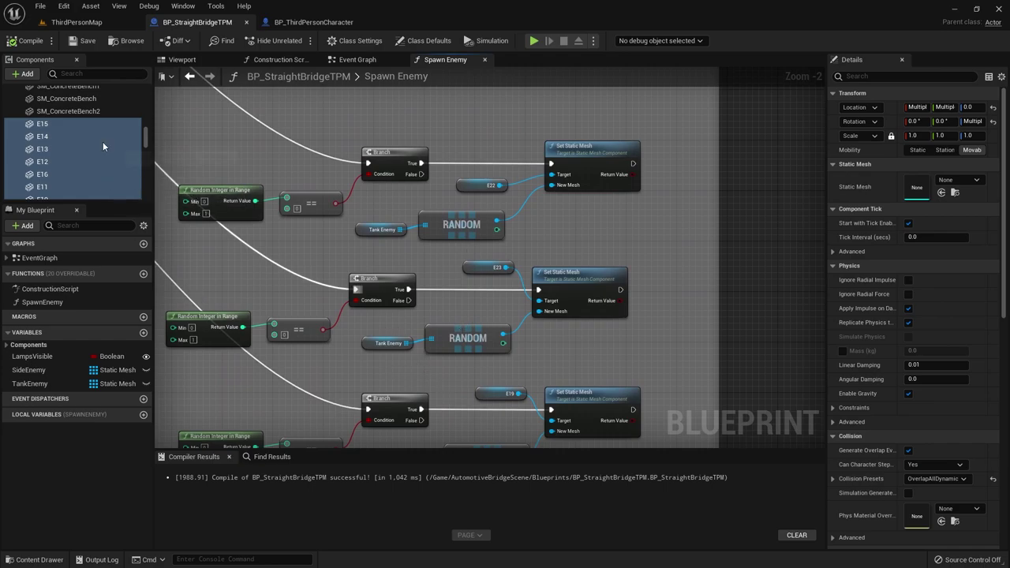
Step: Save the bridge blueprint and select the Side Enemy getter to see its meshes
click(82, 41)
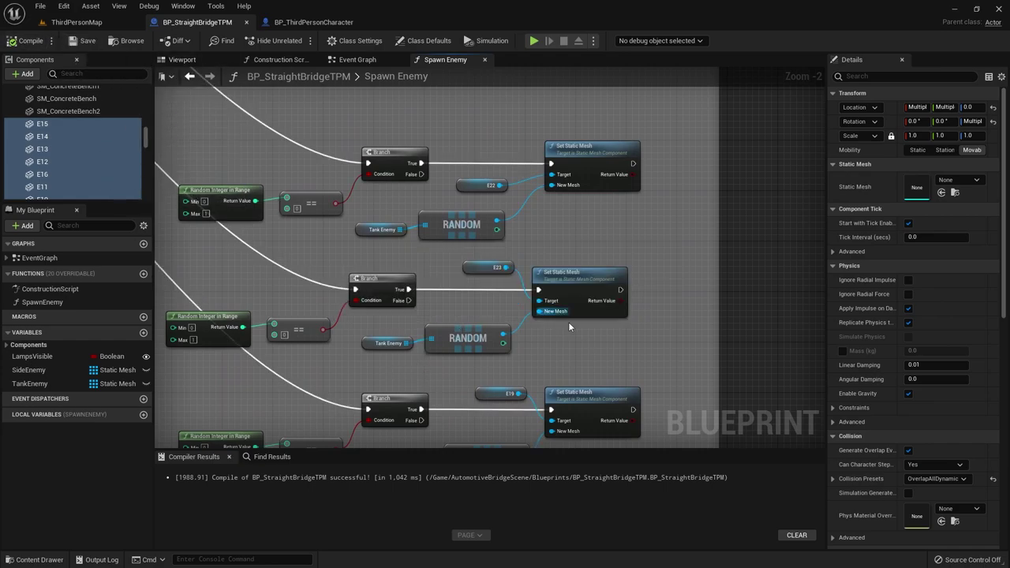
right_drag(504, 350, 504, 261)
click(387, 253)
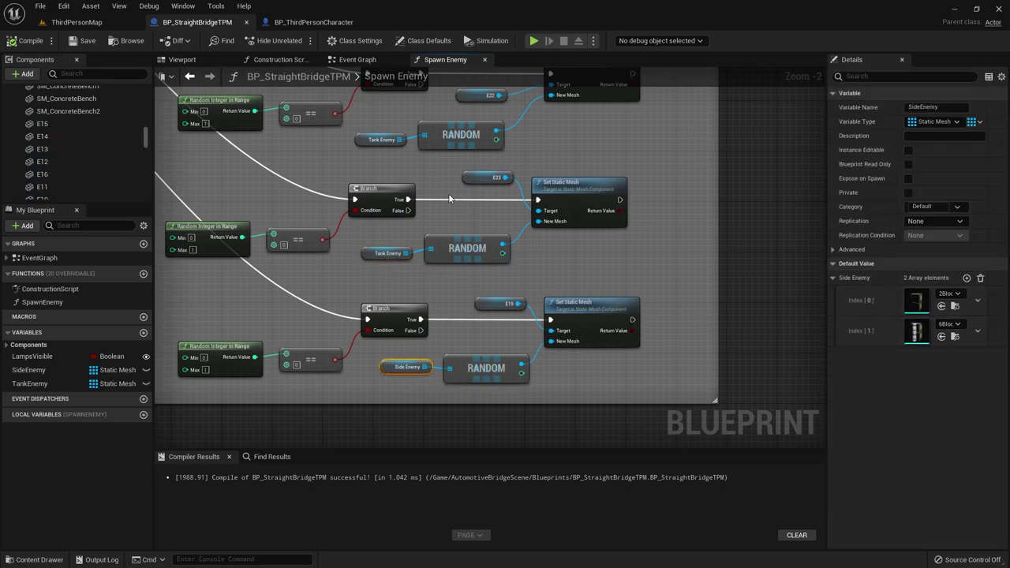
Step: Select the Tank Enemy getter to inspect its three-tank mesh array in Details
right_drag(449, 198, 465, 439)
click(508, 215)
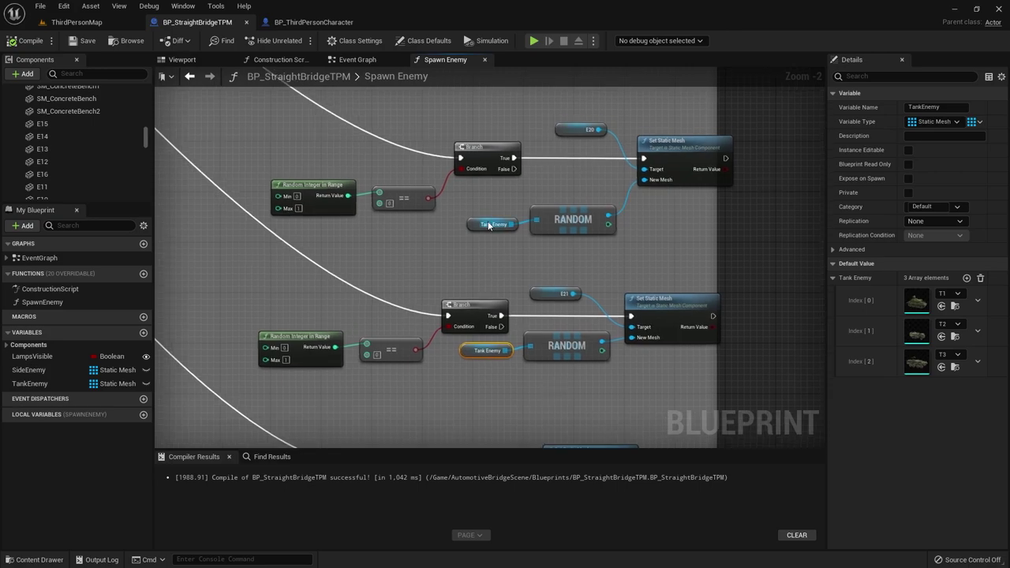
scroll(394, 258, down, 3)
scroll(394, 258, up, 1)
right_drag(475, 204, 493, 56)
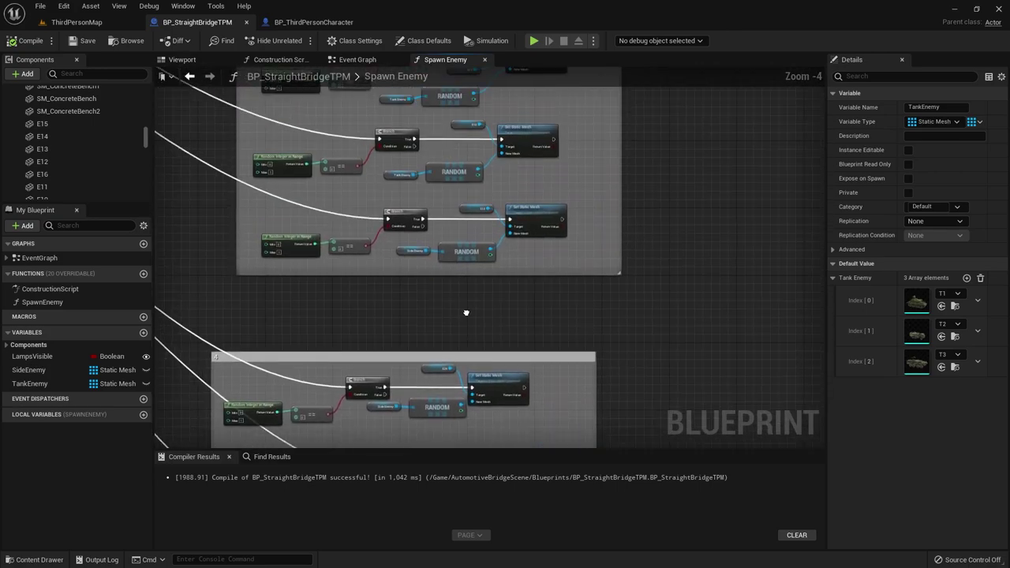
scroll(413, 297, down, 1)
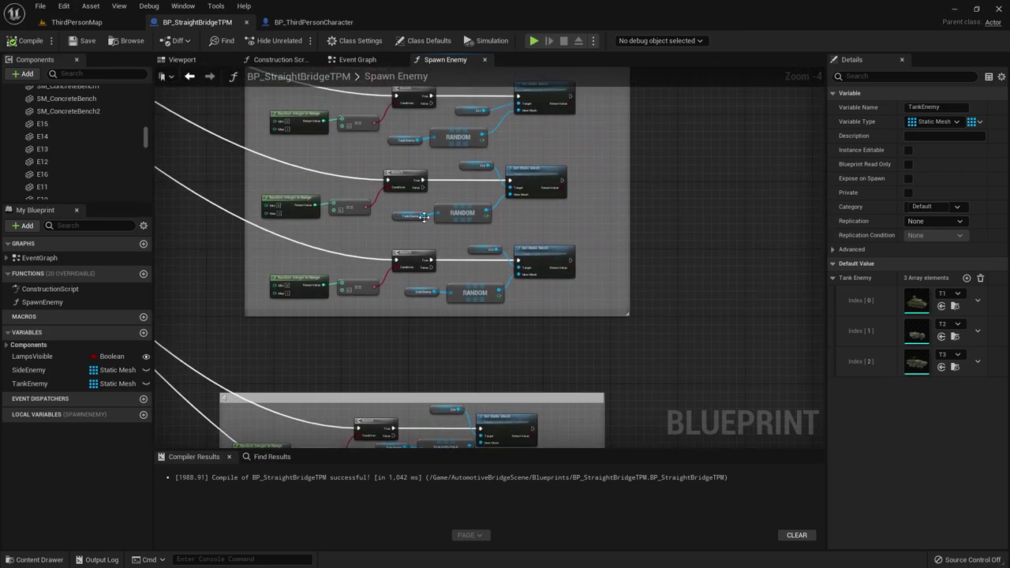
scroll(406, 241, up, 4)
scroll(371, 223, down, 2)
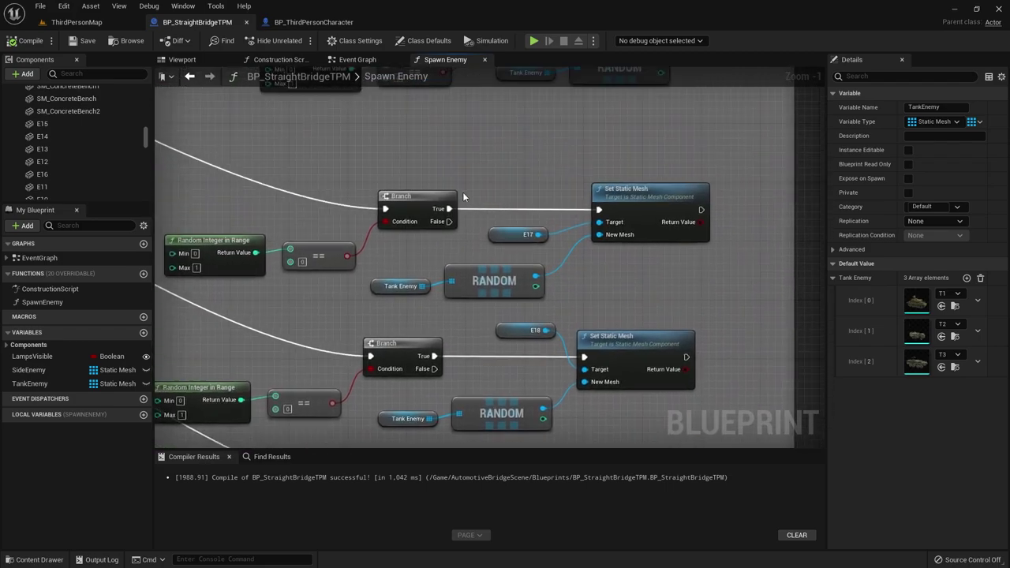
scroll(518, 293, up, 2)
Step: Select the E14 Side Enemy component reference, then view the bridge in the Viewport
right_drag(470, 185, 521, 374)
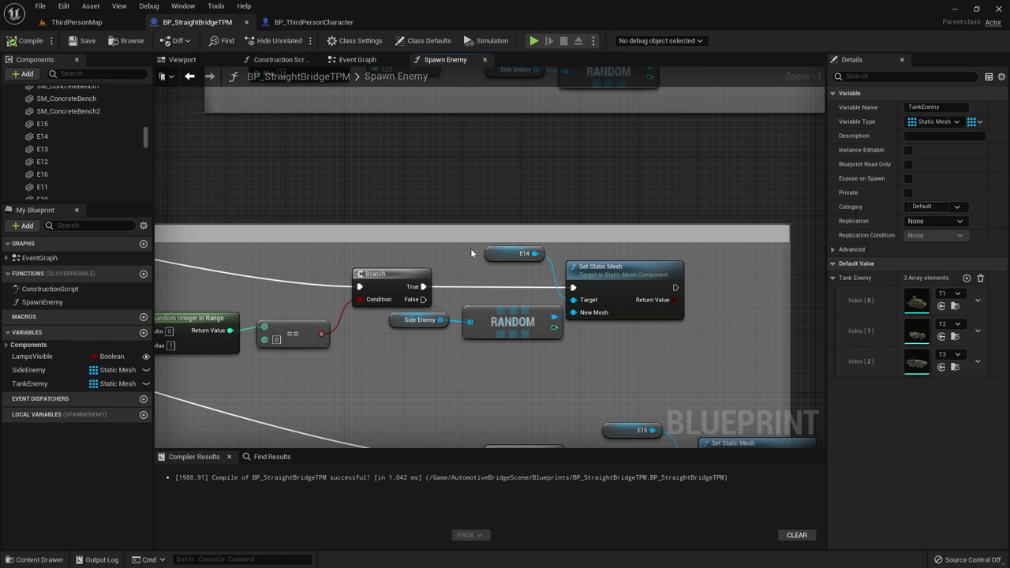
scroll(518, 288, down, 4)
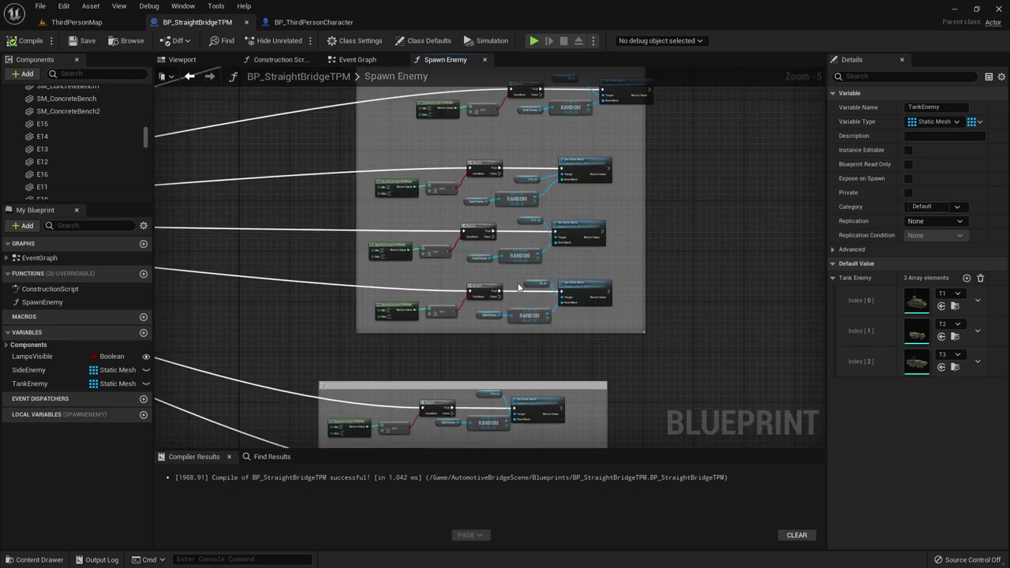
scroll(514, 386, up, 2)
scroll(503, 273, up, 3)
click(480, 262)
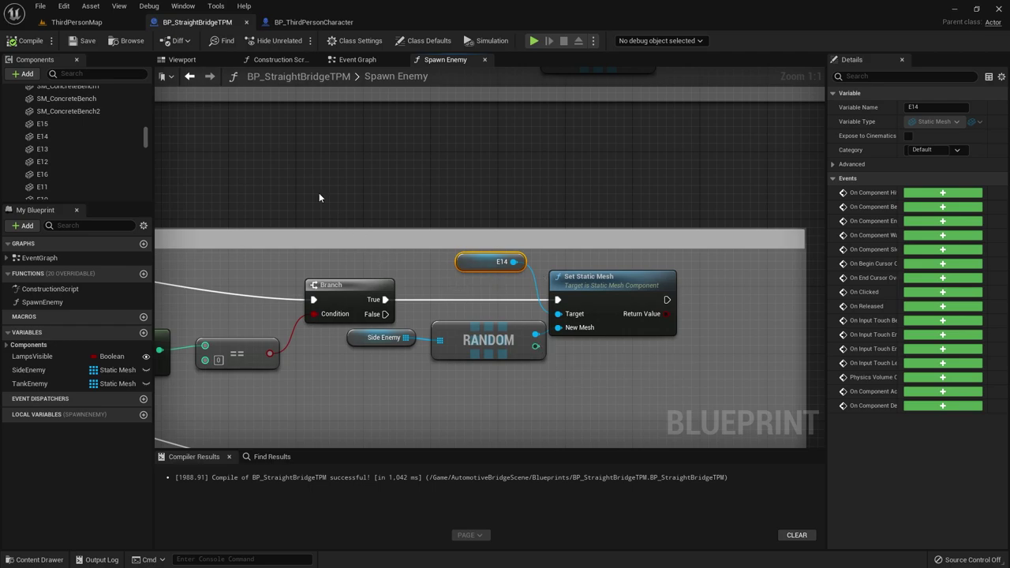
click(183, 61)
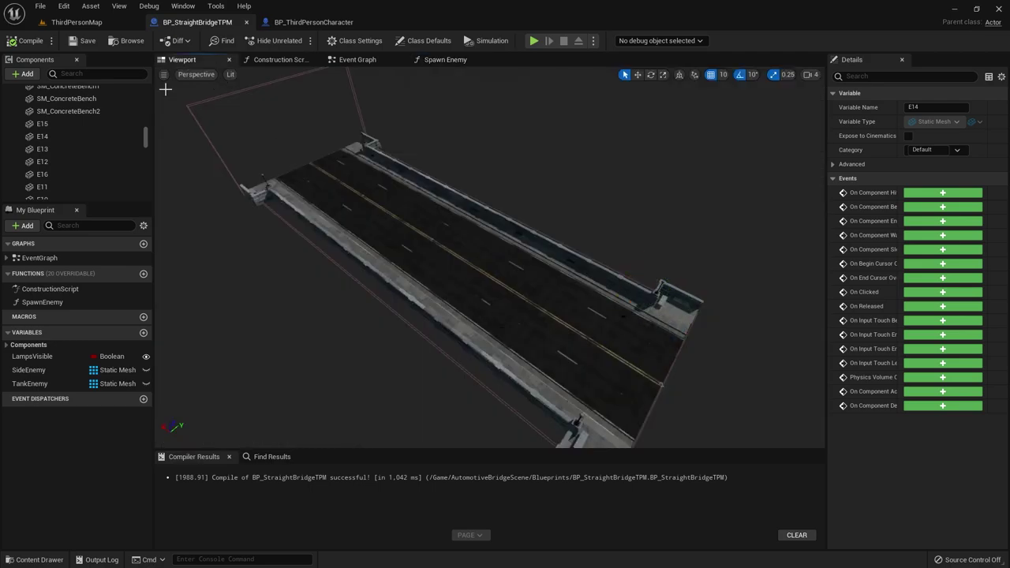
Step: Play-test ThirdPersonMap, eject from the player, and fly above the bridge to survey spawned enemies
click(75, 22)
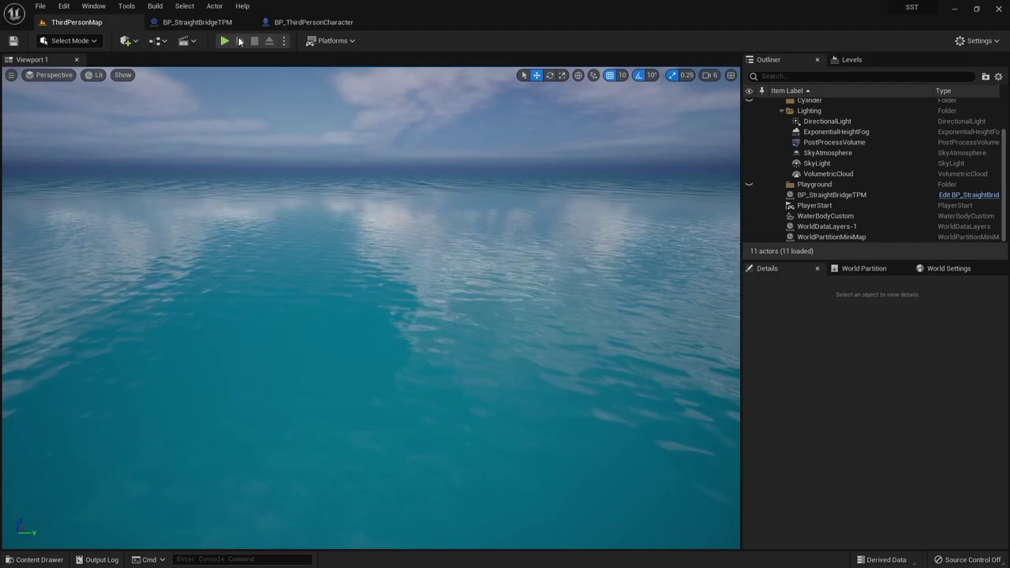
key(alt+p)
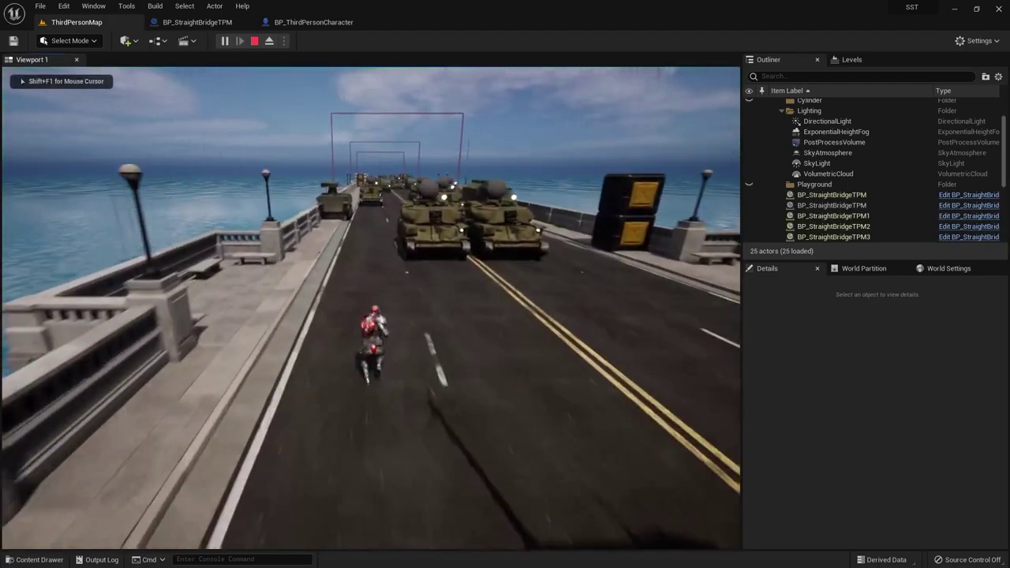
key(shift+F1)
click(224, 41)
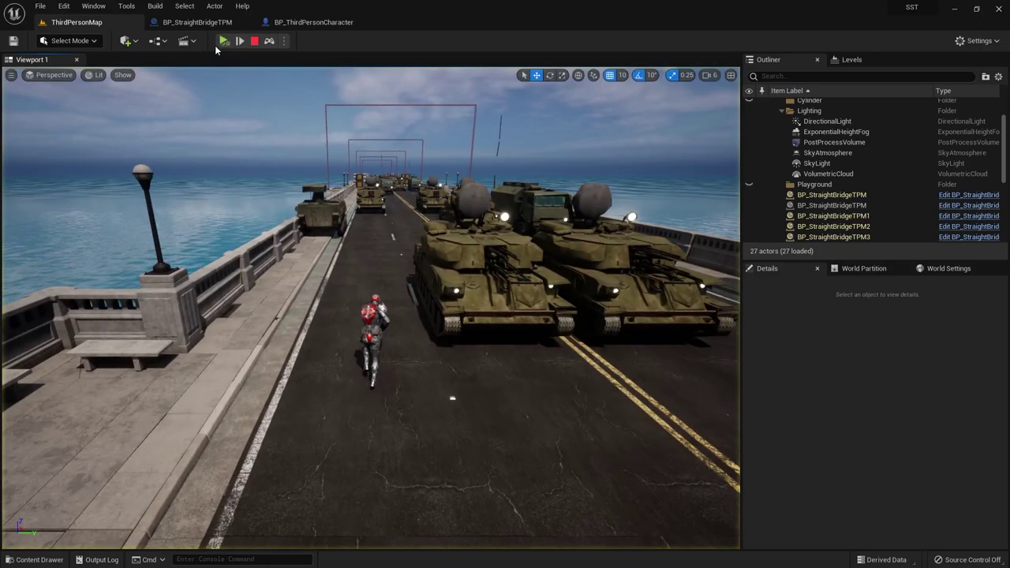
click(400, 154)
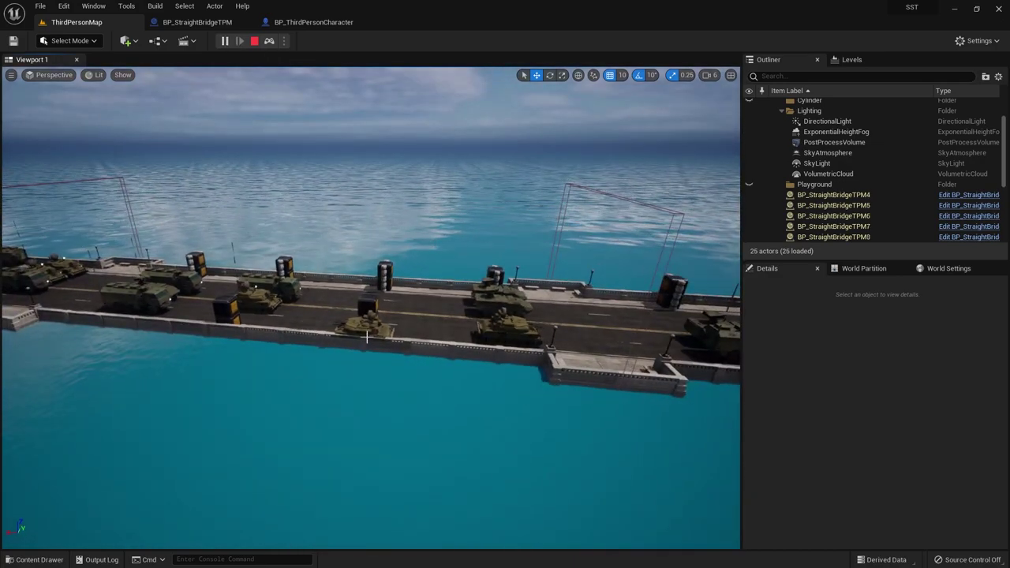
Step: Stop the play test and check component E7's Static Mesh options in the bridge blueprint
click(254, 40)
click(240, 22)
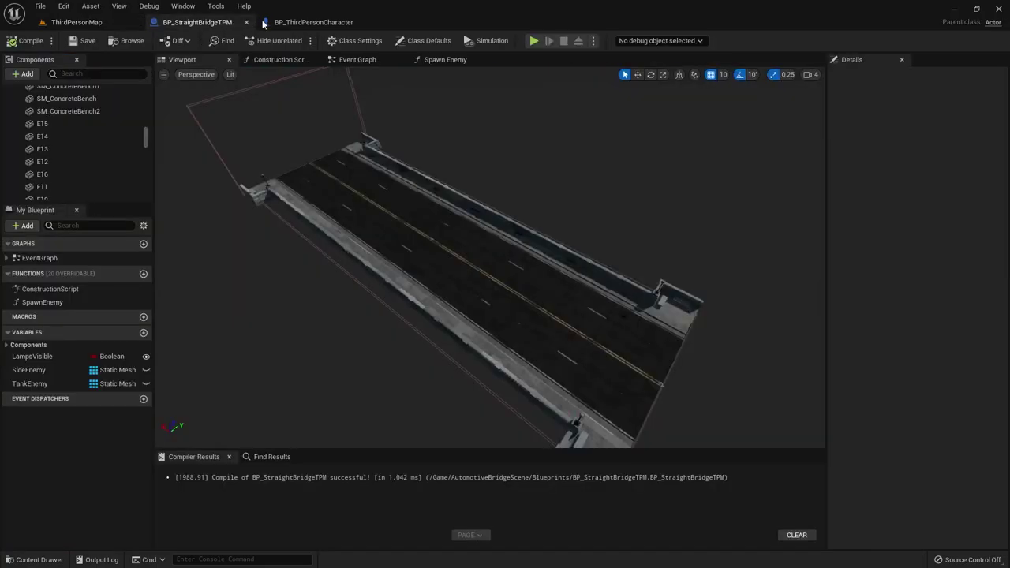
click(78, 177)
scroll(71, 191, down, 2)
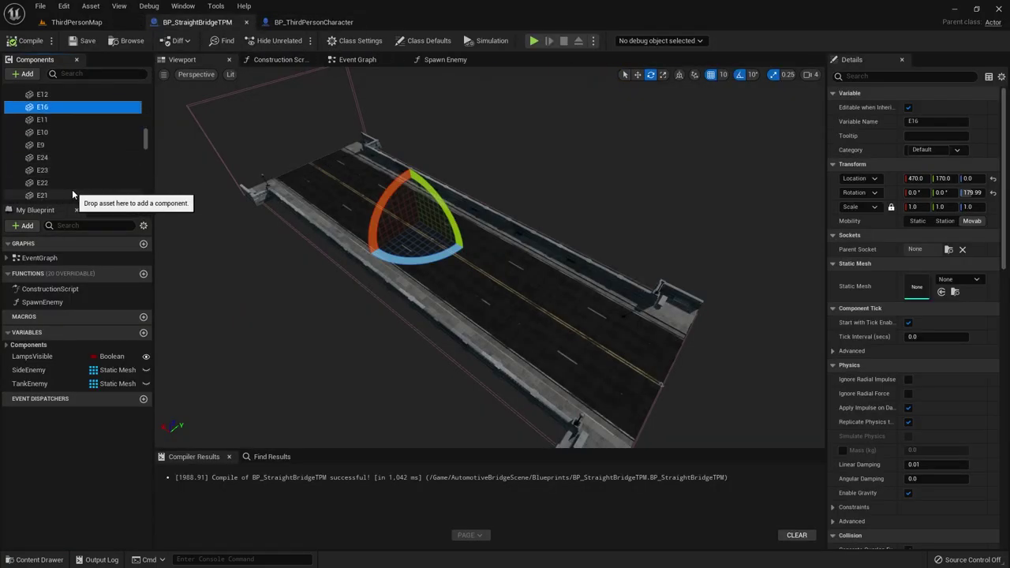
scroll(70, 192, up, 2)
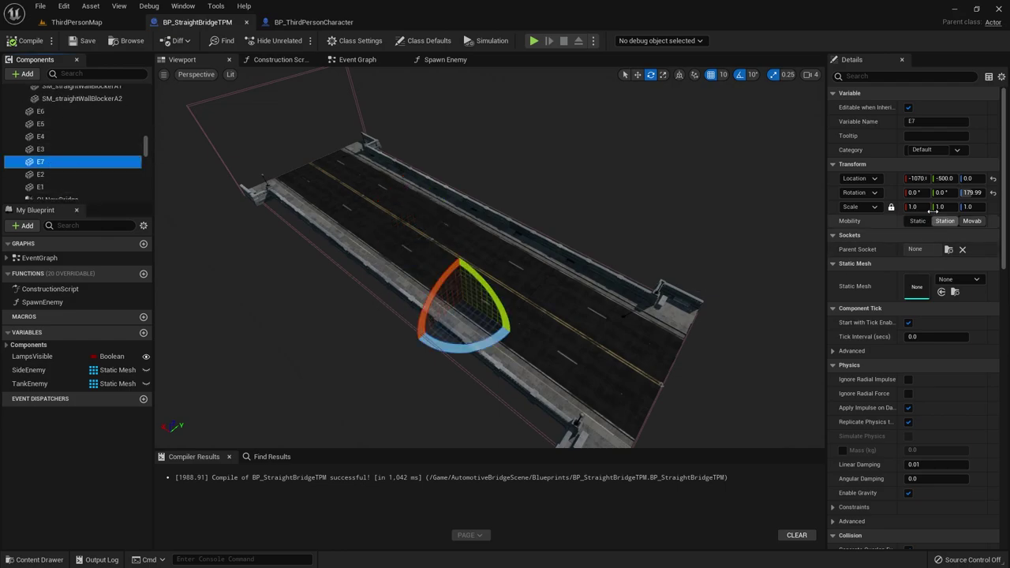
click(967, 281)
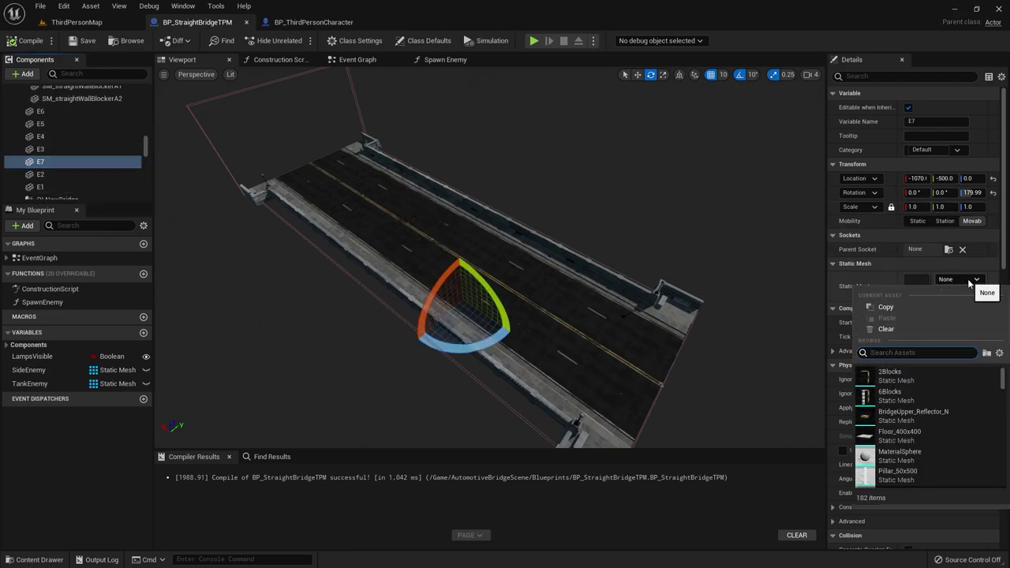
Step: Inspect the Spawn Enemy graph's second node group and where E7 sits on the bridge in the Viewport
click(467, 62)
scroll(491, 407, down, 5)
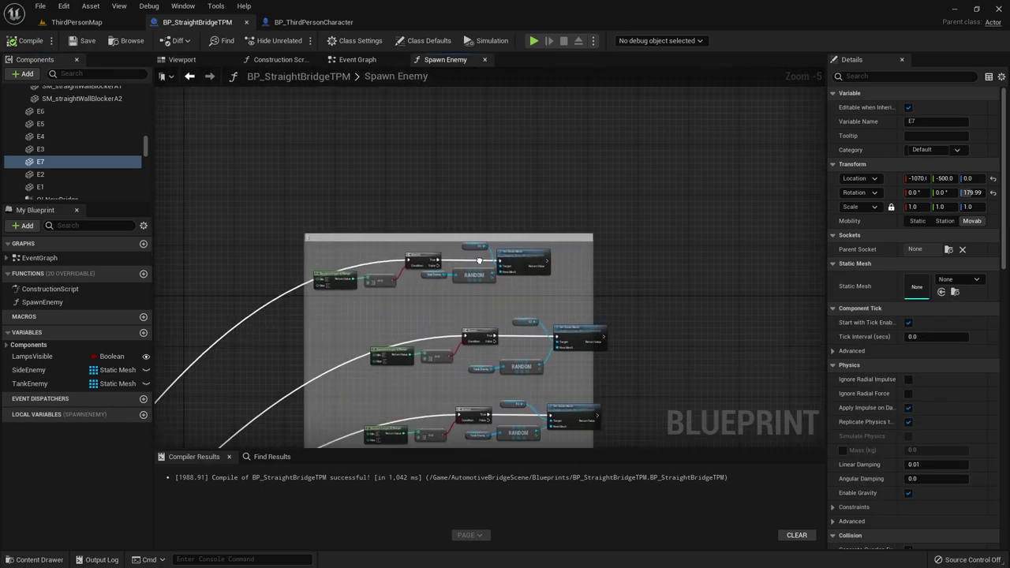
right_drag(491, 403, 394, 243)
scroll(395, 243, up, 4)
scroll(395, 243, down, 1)
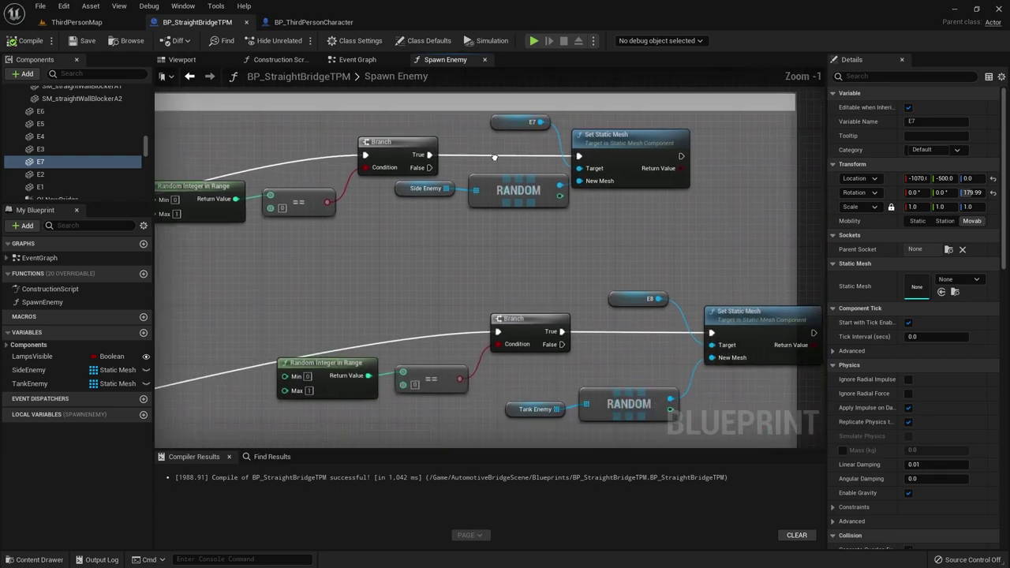
scroll(509, 181, up, 1)
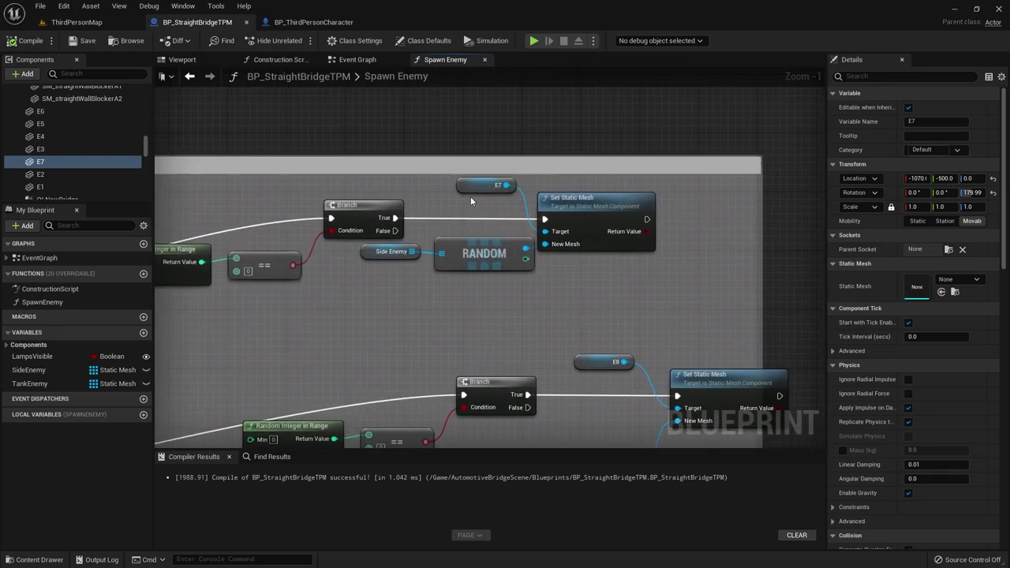
click(190, 62)
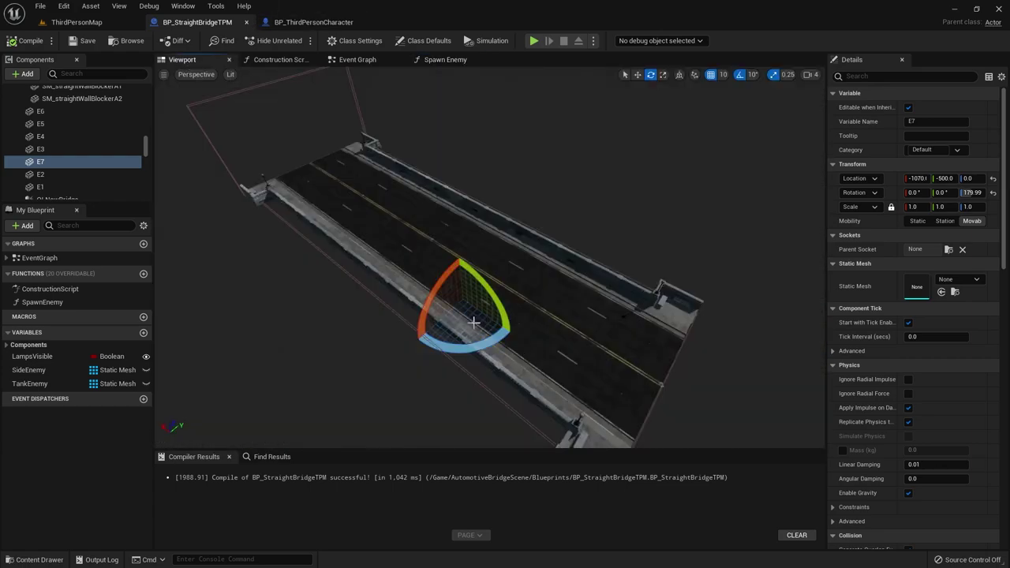
right_drag(473, 322, 498, 336)
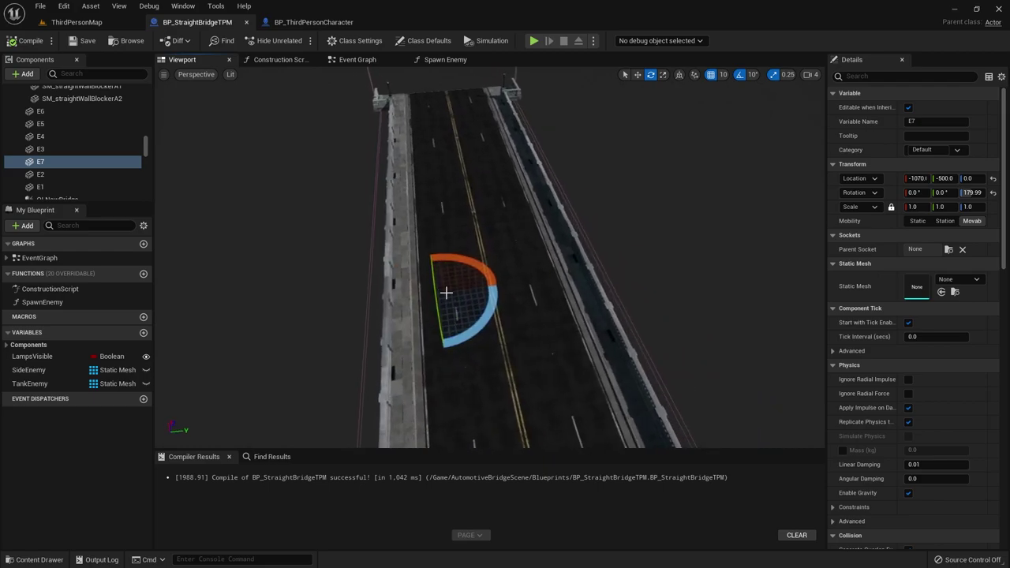
click(442, 60)
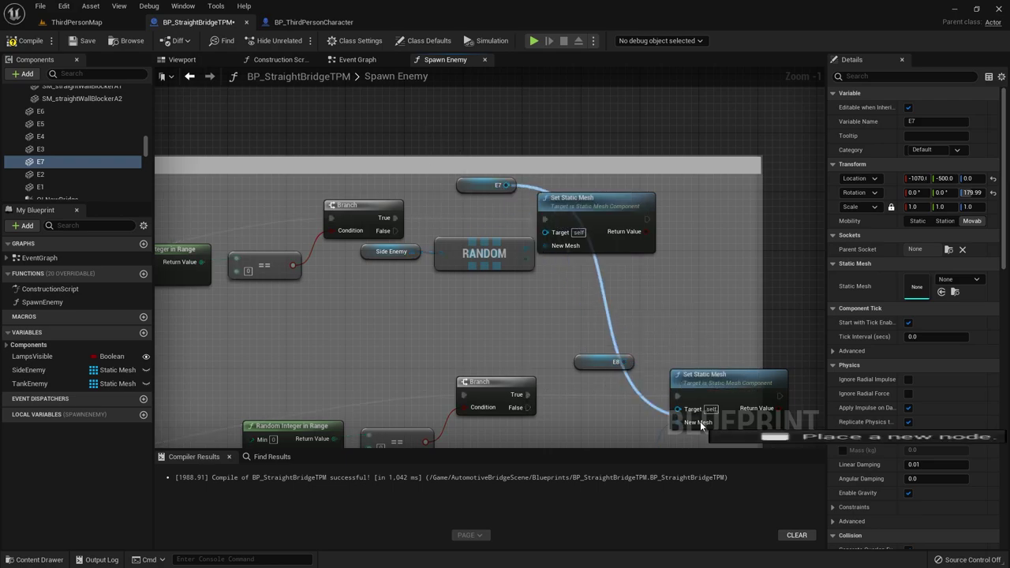
Step: Swap E7 and E8: wire E7 to the lower Set Static Mesh and E8 to the upper
drag(503, 190, 678, 416)
drag(484, 187, 596, 409)
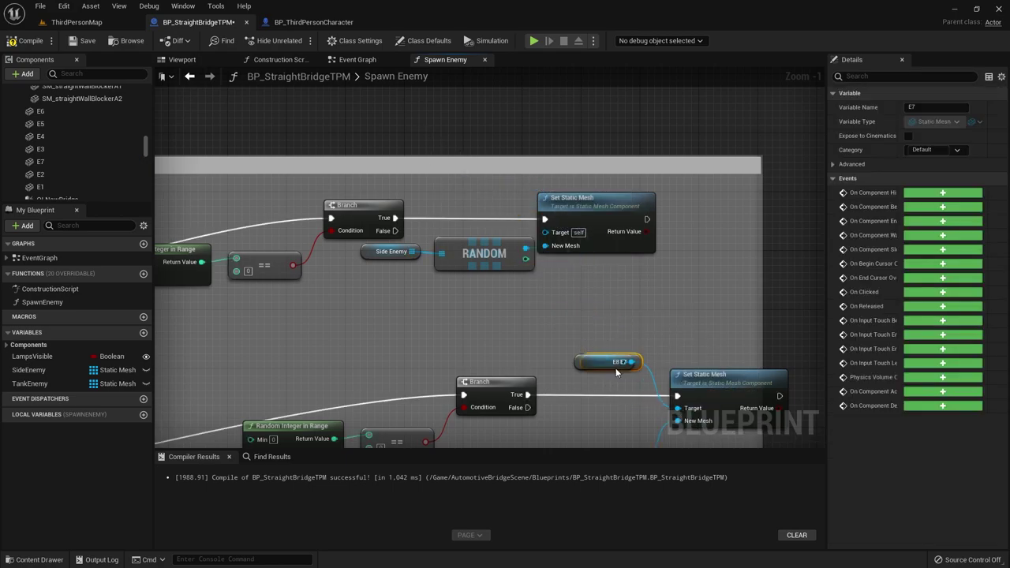
drag(600, 361, 495, 262)
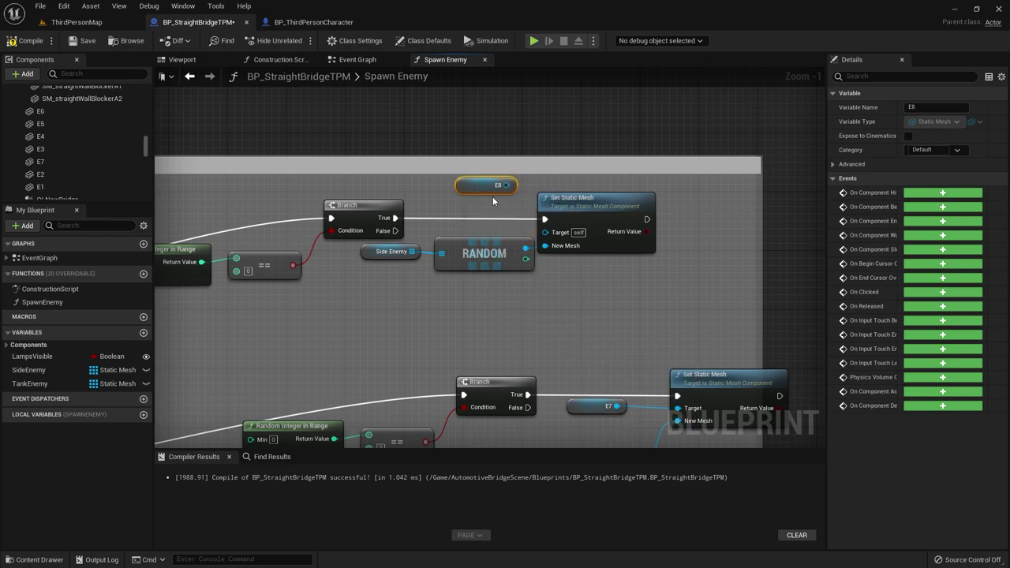
drag(506, 185, 544, 232)
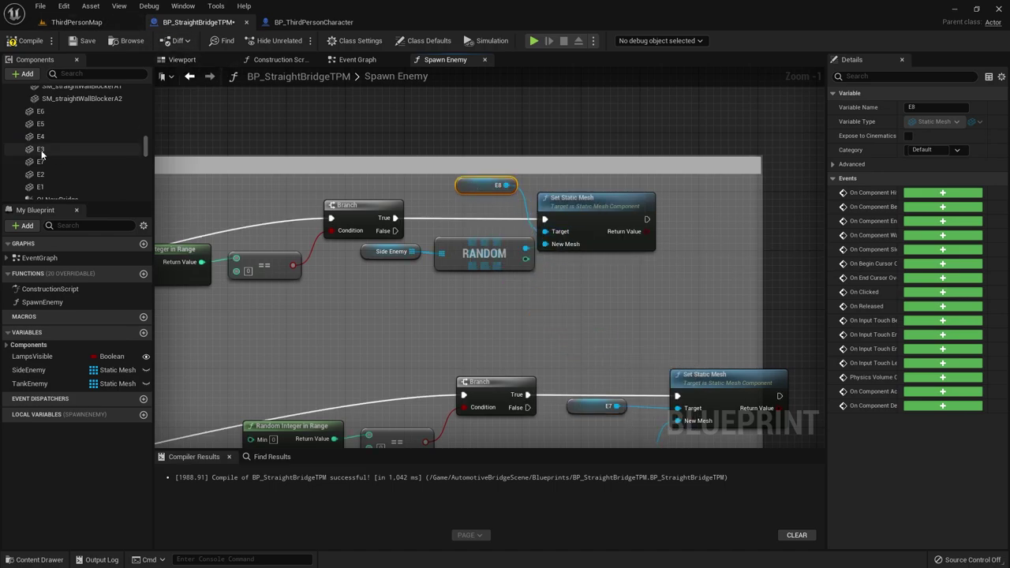
scroll(43, 150, up, 5)
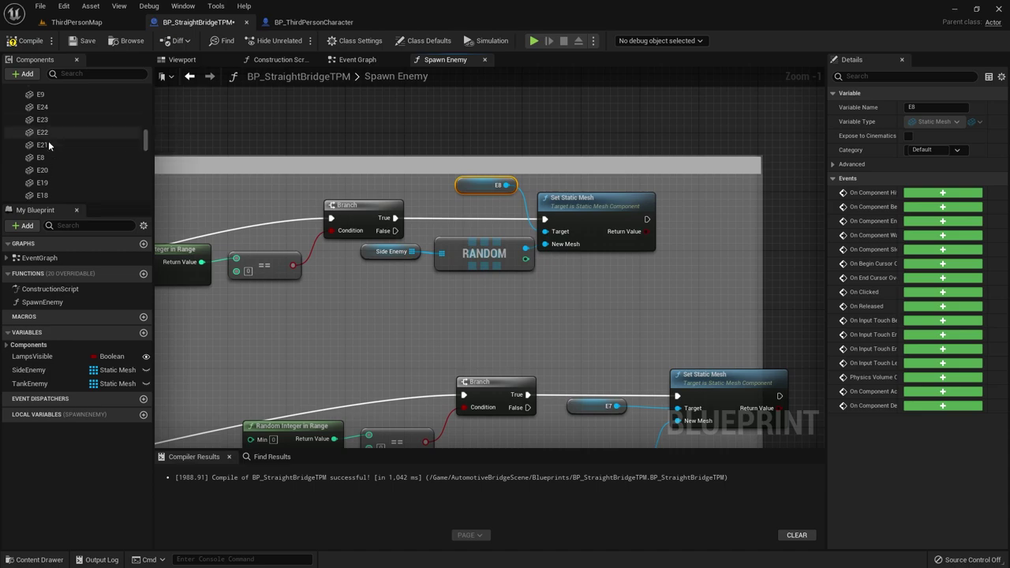
click(188, 61)
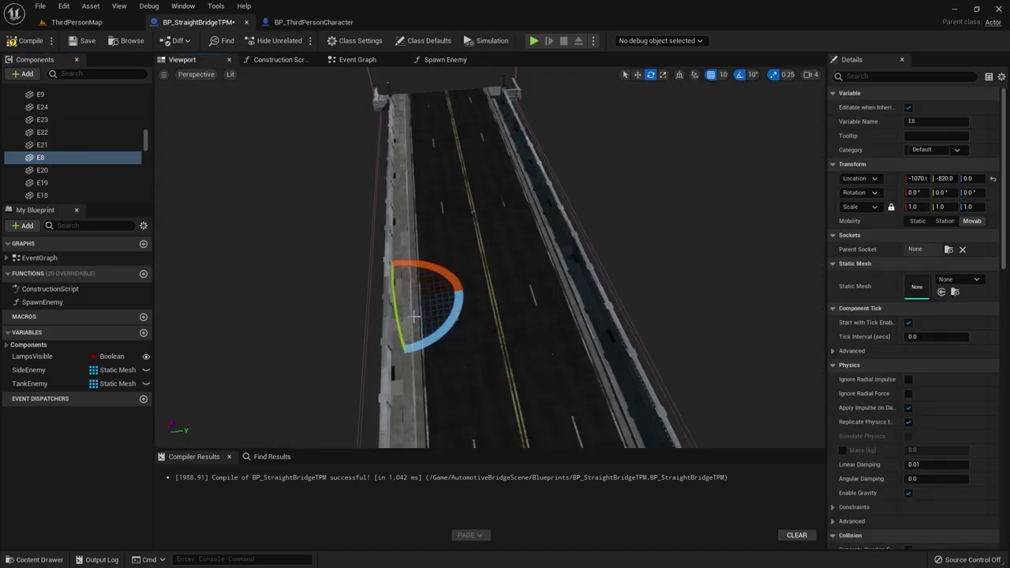
click(438, 63)
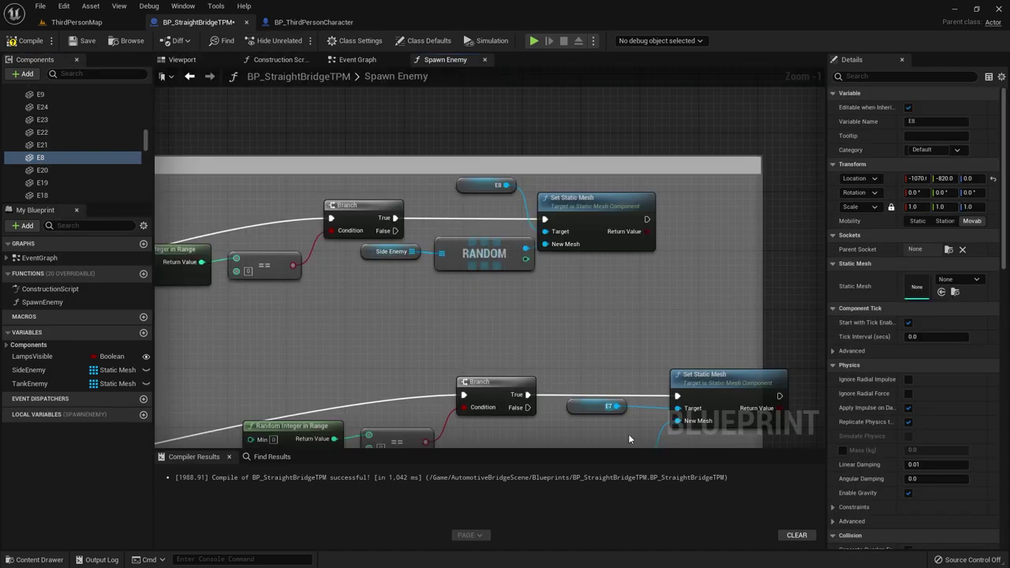
Step: Compile, save and play-test the bridge blueprint, then open BP_ThirdPersonCharacter
click(82, 40)
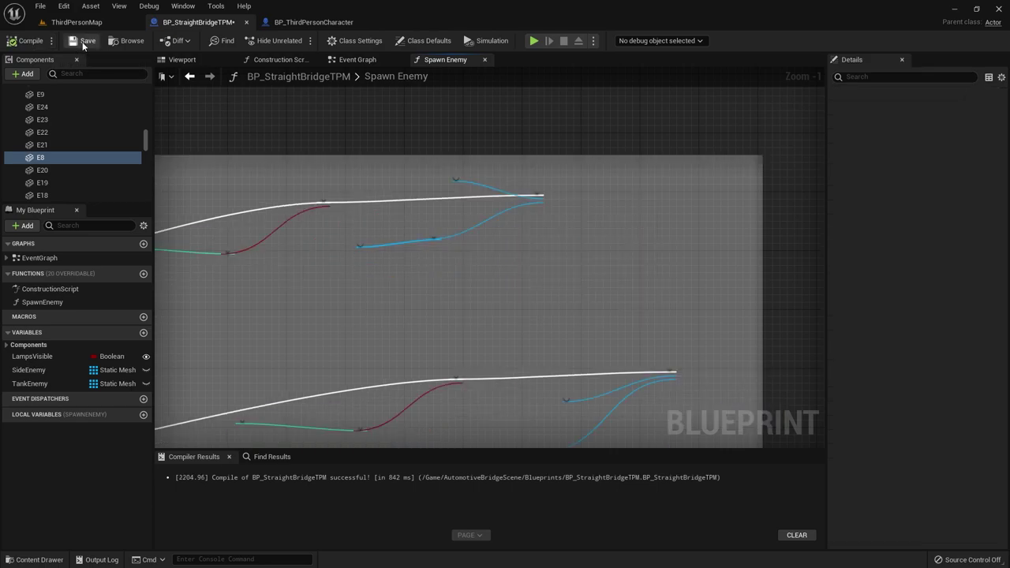
click(76, 22)
click(223, 41)
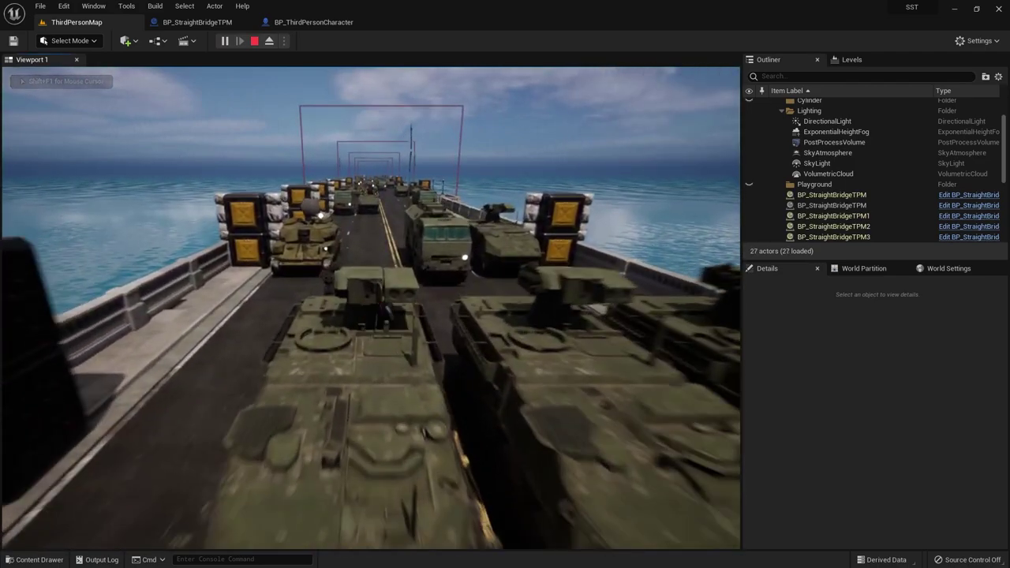
key(Escape)
click(335, 24)
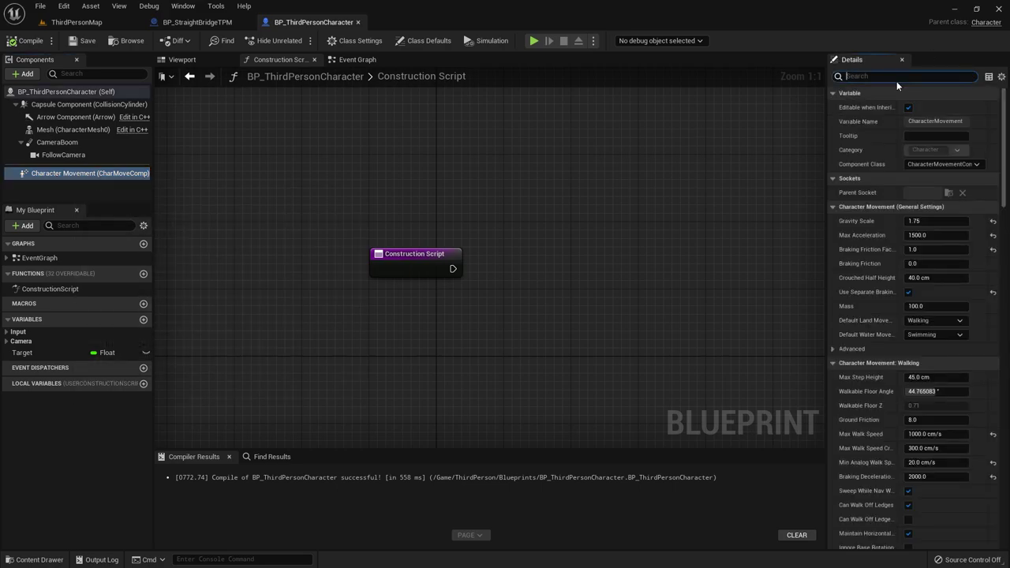
Step: Set Character Movement's Jump Z Velocity to 2000, compile, and play-test the jump on the bridge
text(ju)
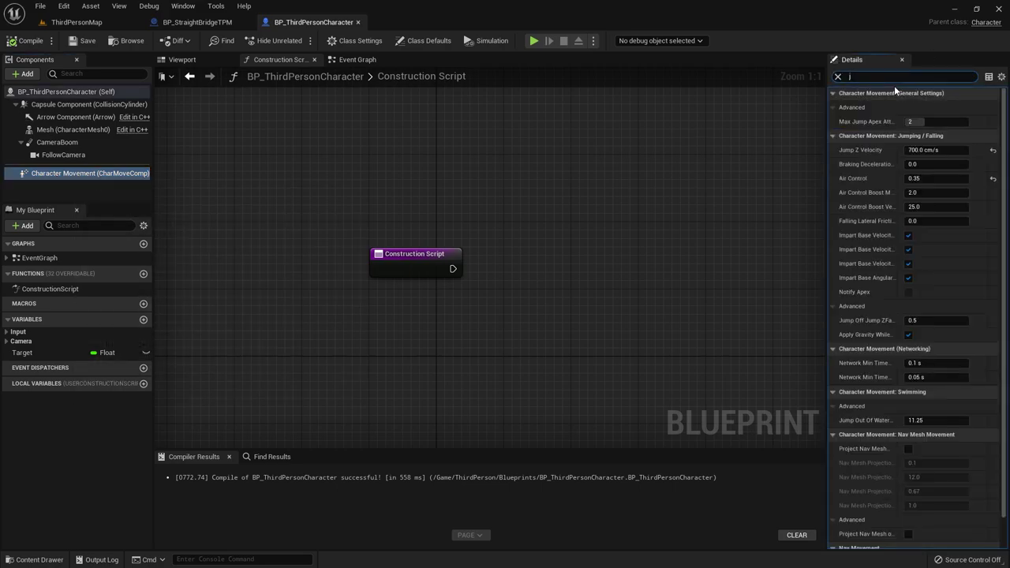
text(mp)
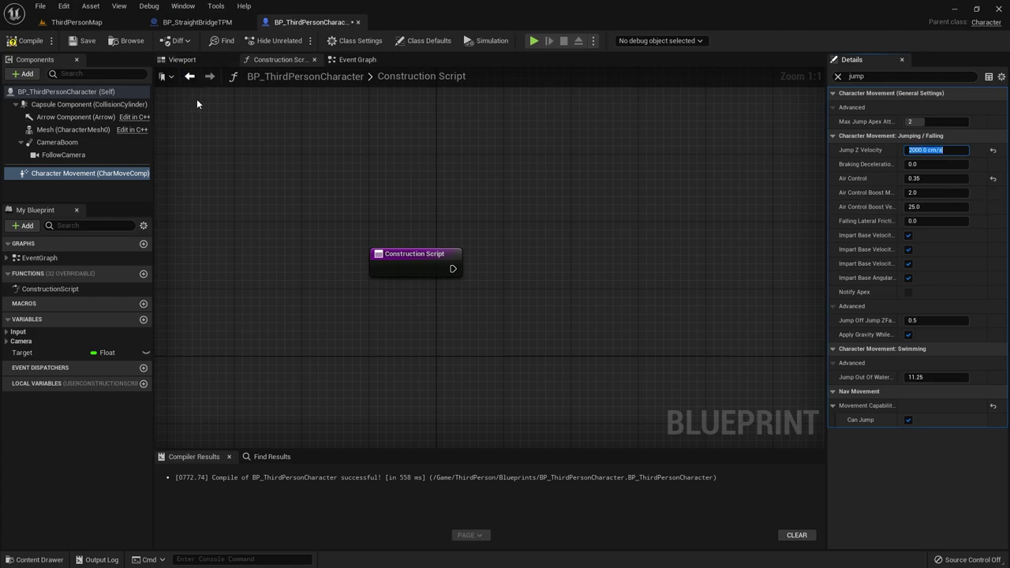
click(32, 43)
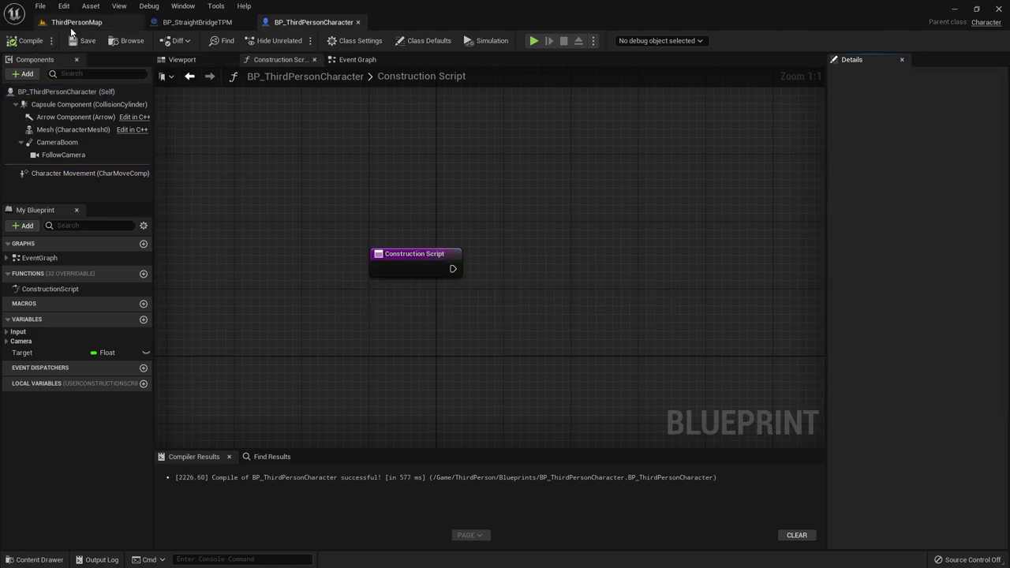
click(71, 22)
click(224, 40)
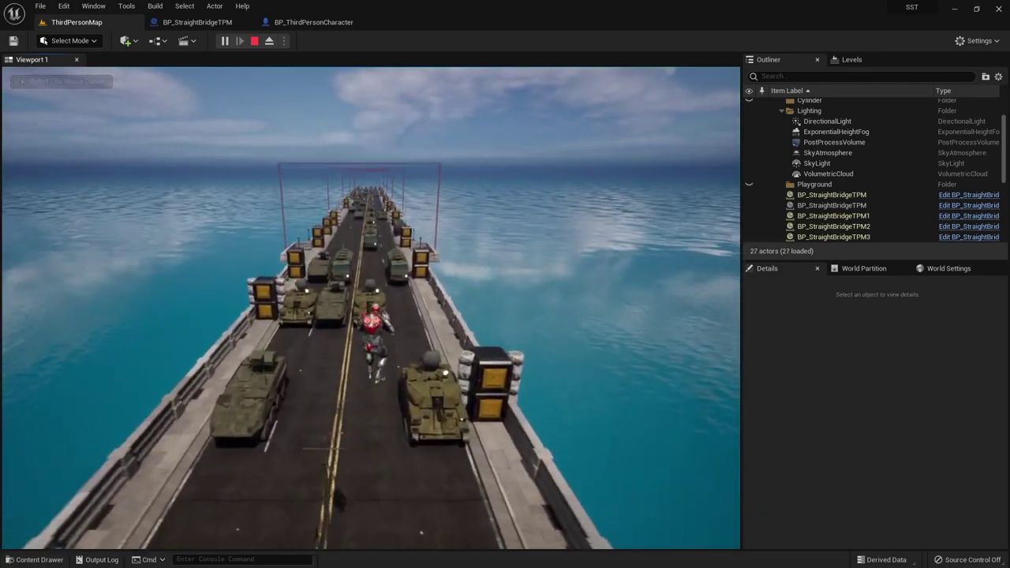
key(Escape)
Step: Lower the character's Jump Z Velocity in Character Movement to 1400 cm/s
click(300, 23)
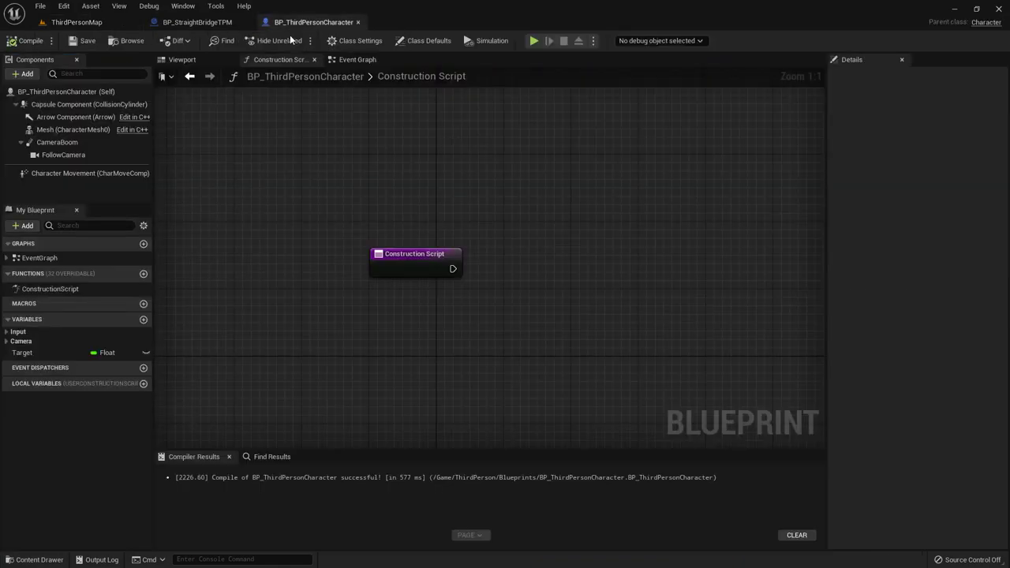
click(193, 22)
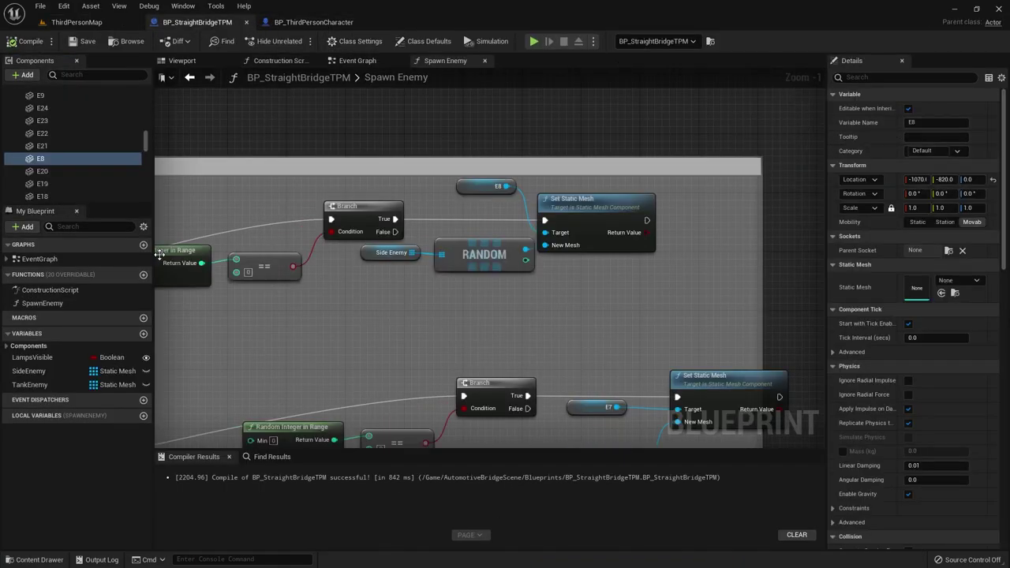
click(339, 24)
click(82, 173)
text(14)
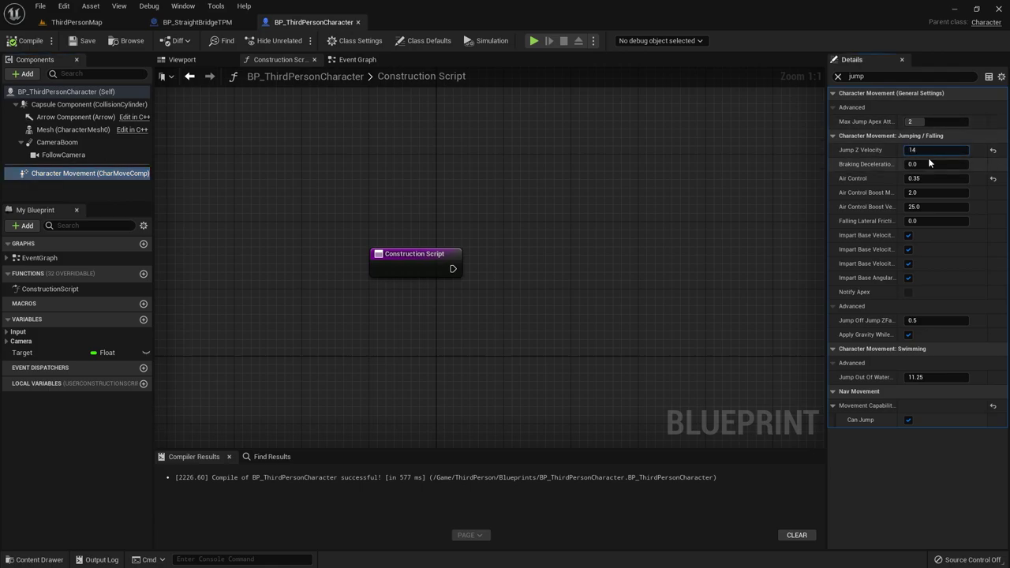
text(00)
key(Return)
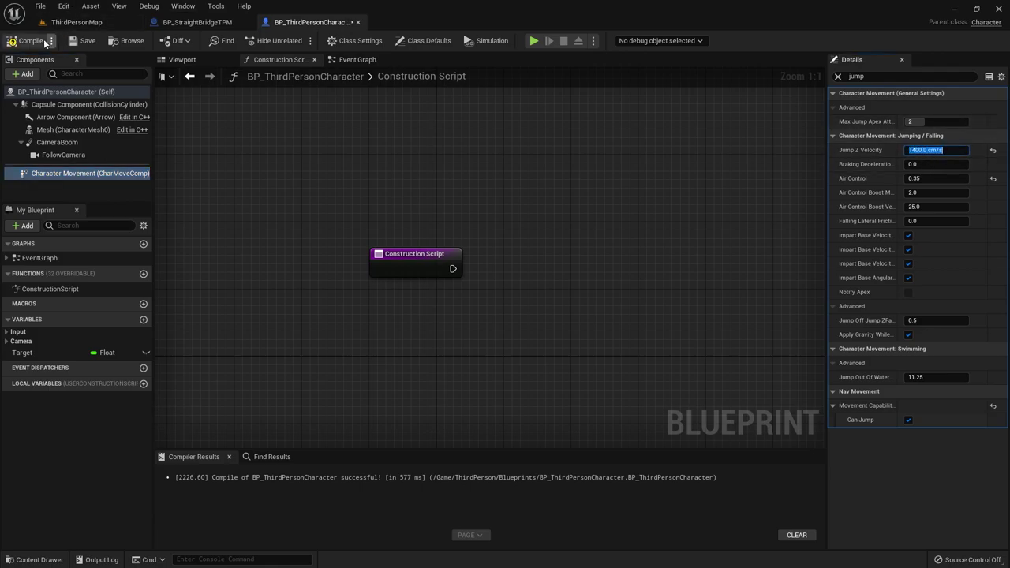
Step: Compile and save the character blueprint, then play-test ThirdPersonMap with the new jump height
click(83, 40)
click(76, 22)
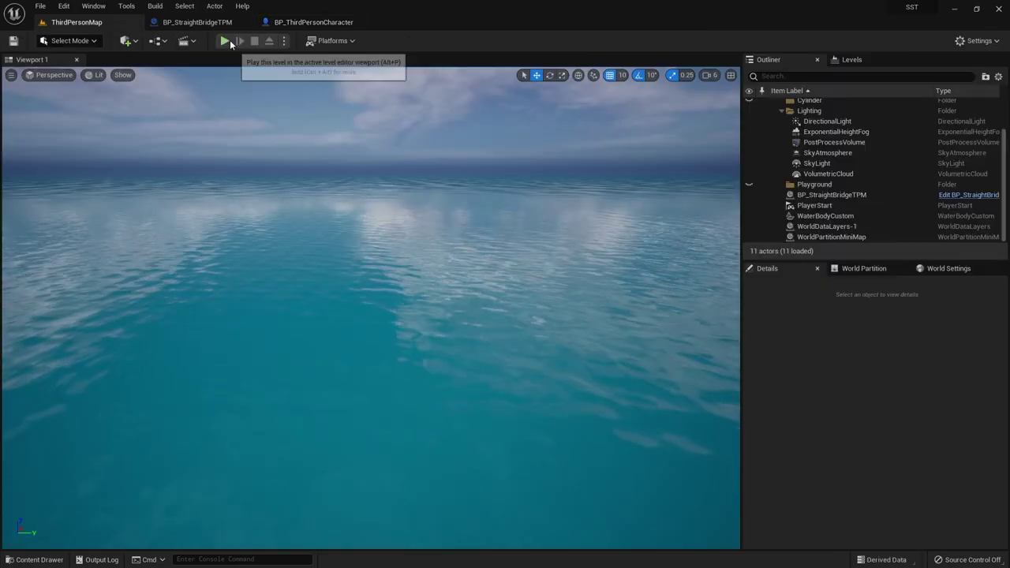
key(alt+p)
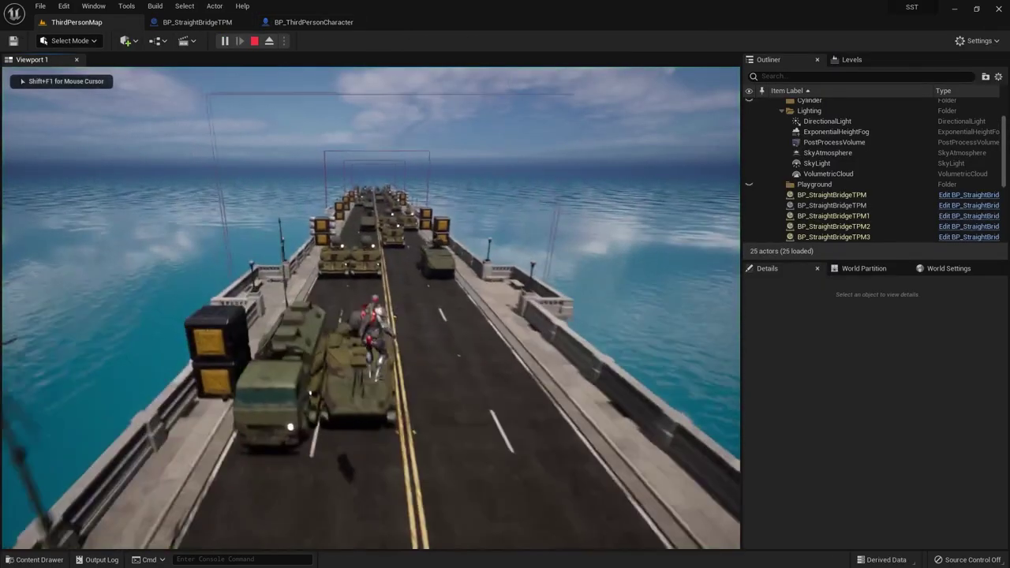